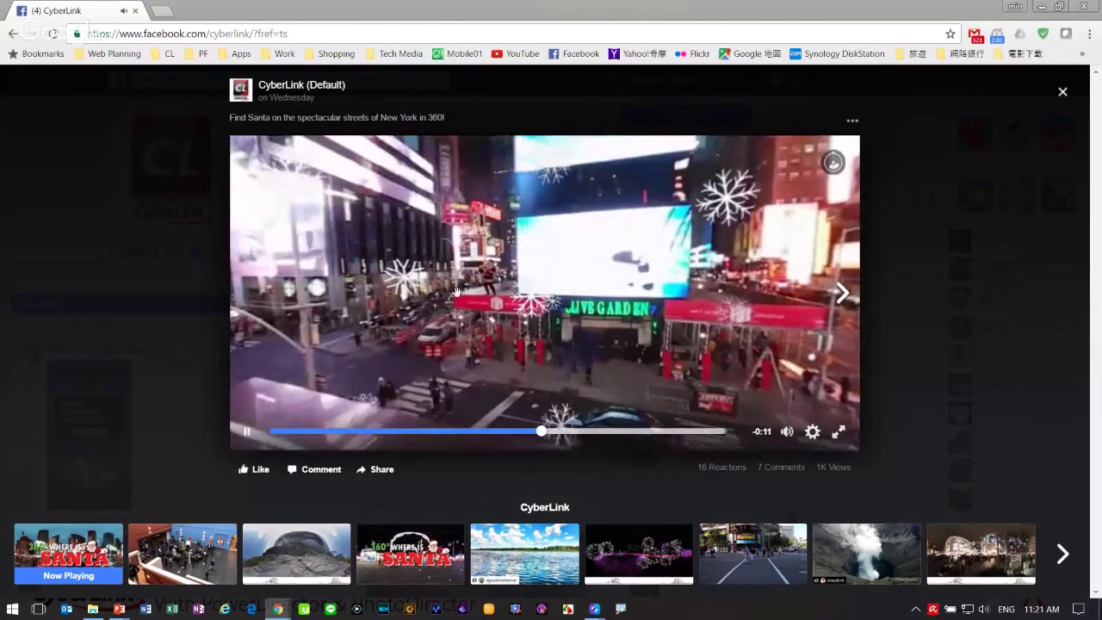
Pause the Facebook Santa video, switch to PowerDirector, and move the playhead to 00;03;34;19 in the last 360_0139_Stitch clip.
left_click(242, 432)
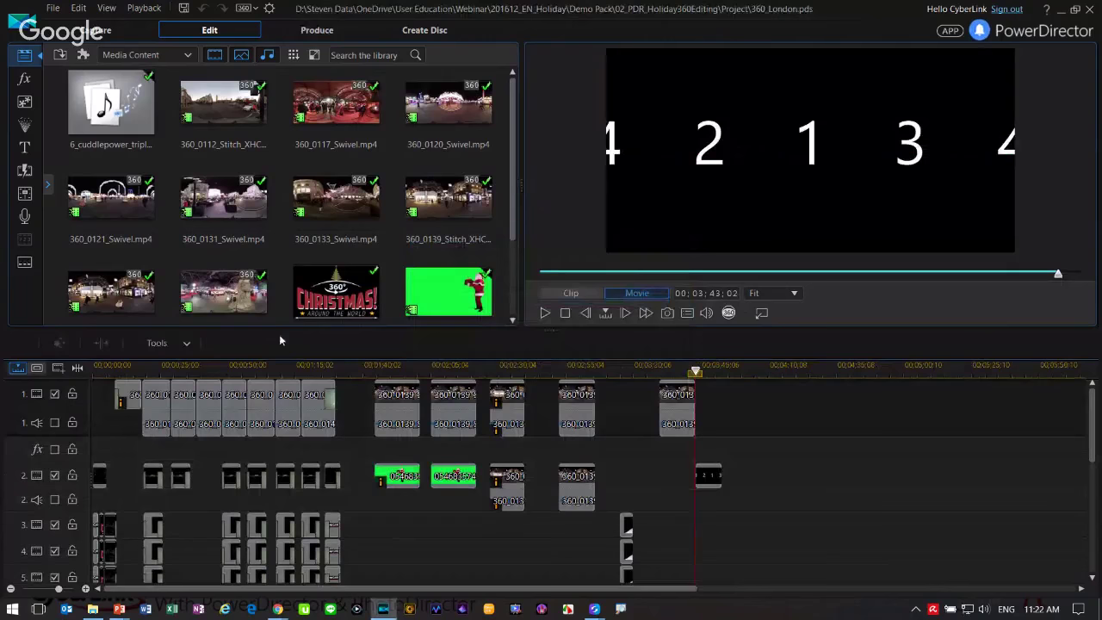
left_click(130, 368)
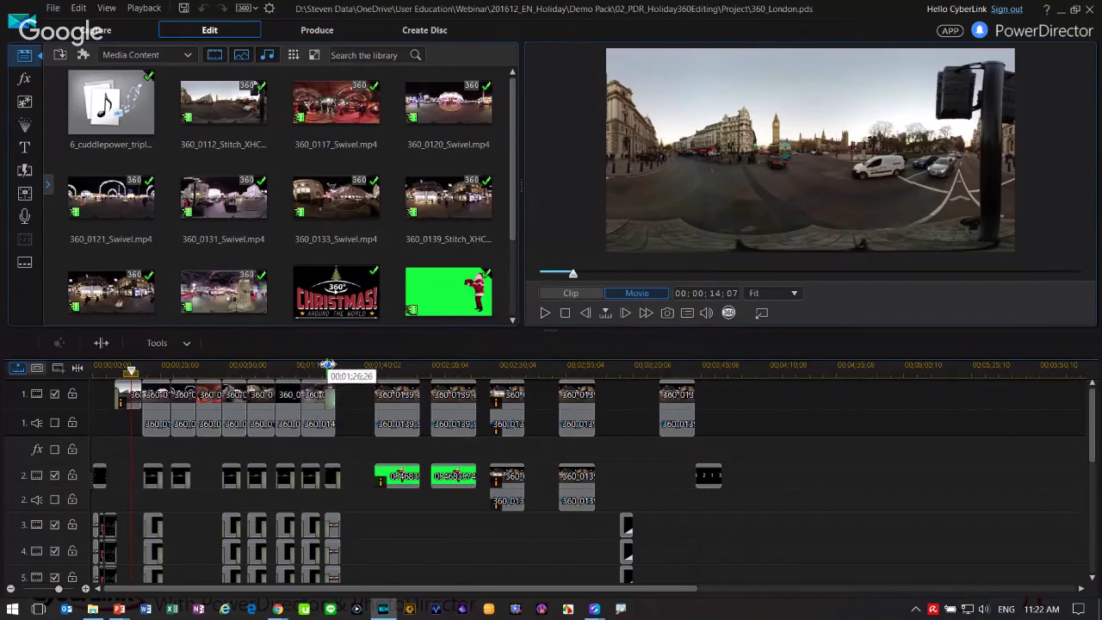
scroll(328, 365, "up", 3)
left_click_drag(545, 593, 719, 593)
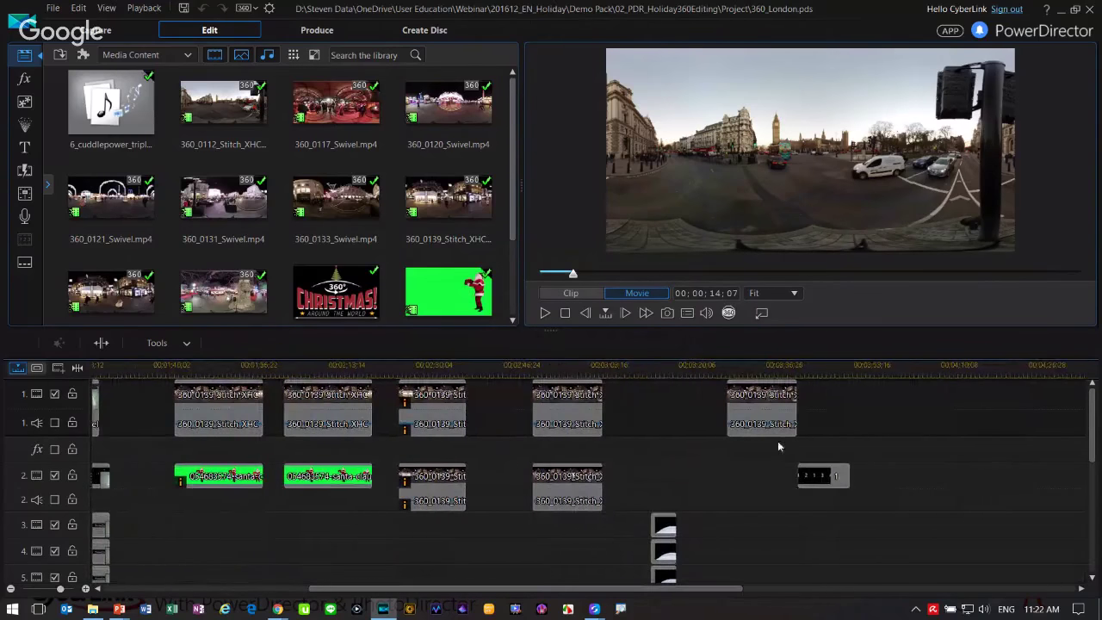
left_click(752, 370)
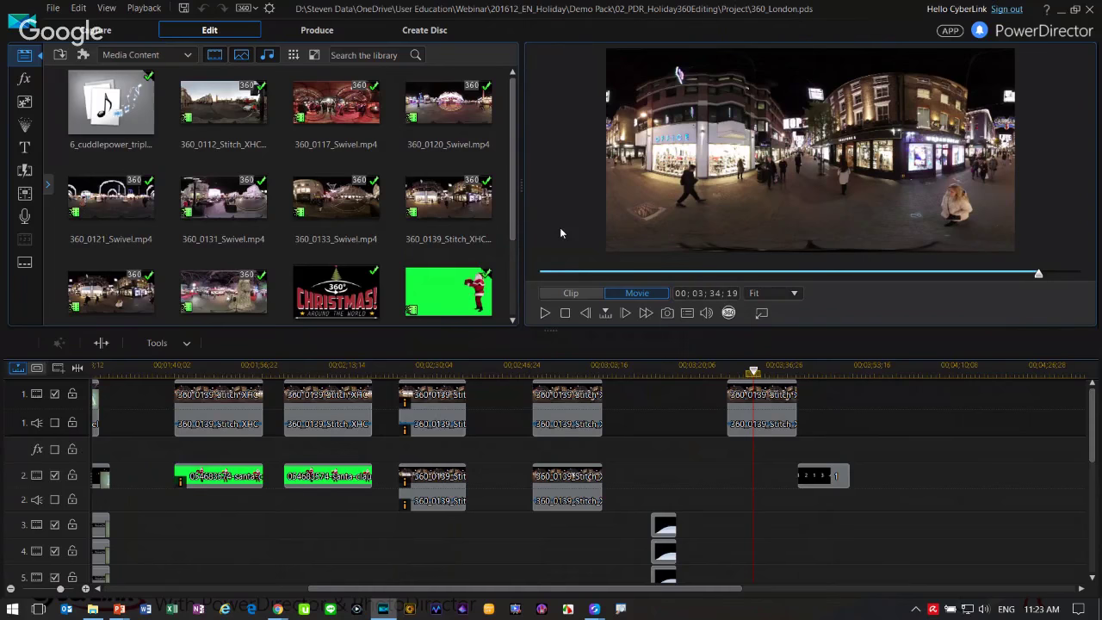
Examine the street clip in 360° viewer mode, looking around, down at the ground and upward, and compare it with the flat view.
left_click(729, 313)
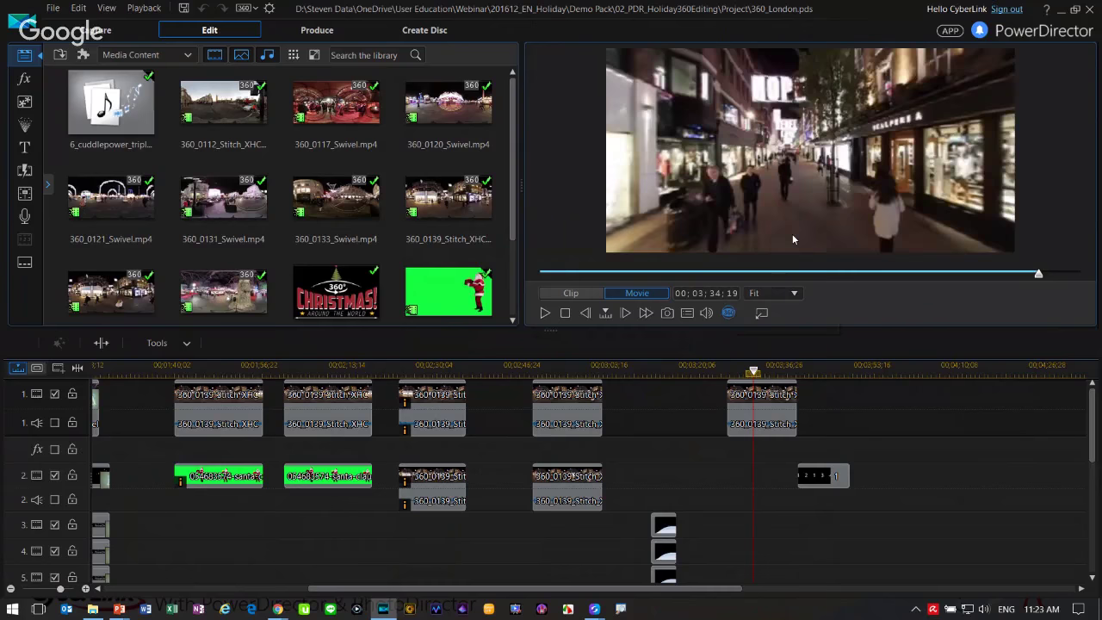
left_click_drag(792, 234, 750, 245)
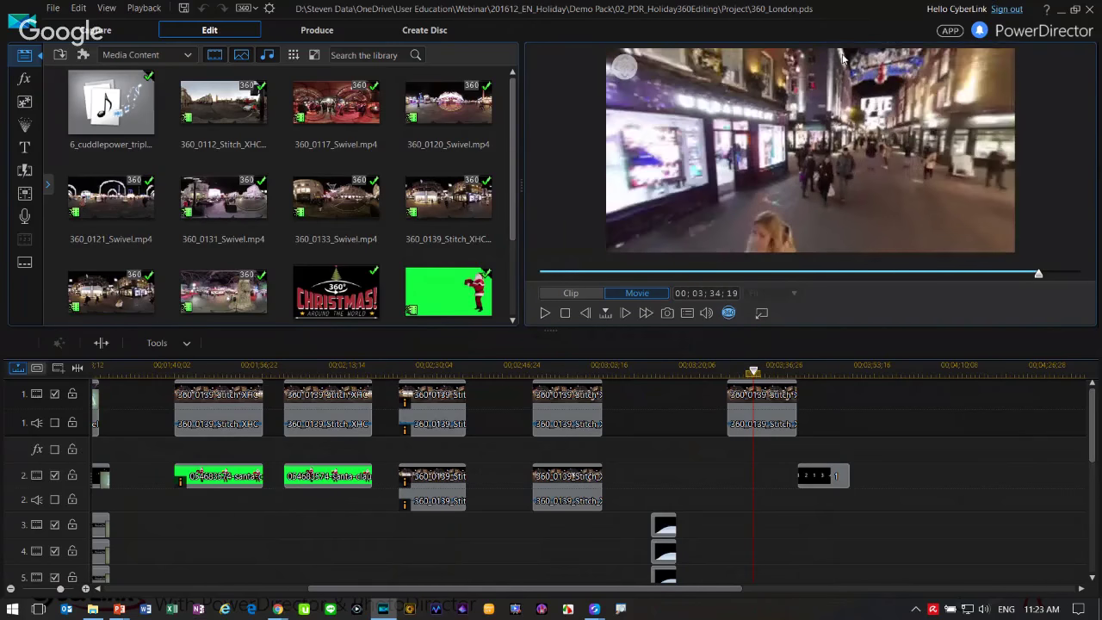
left_click(729, 313)
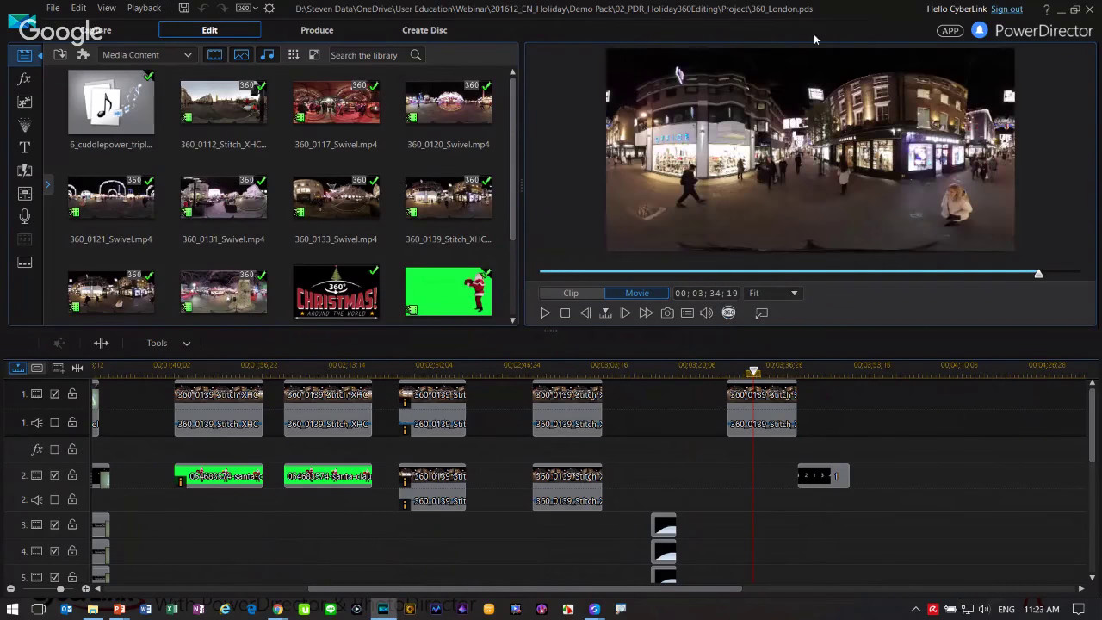
left_click(730, 314)
left_click_drag(793, 232, 843, 181)
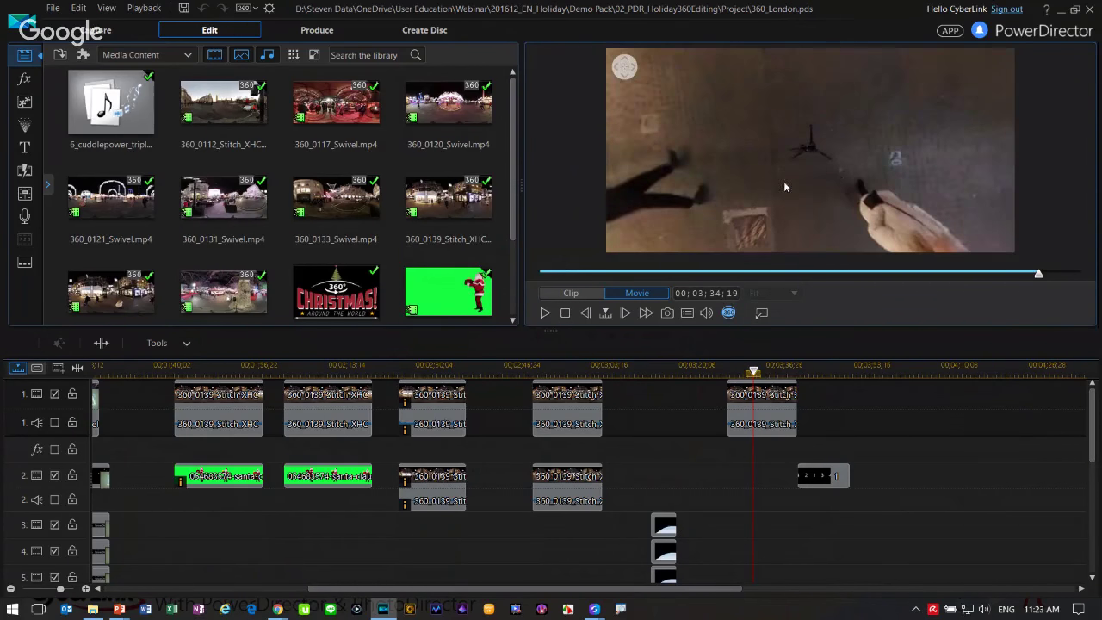
left_click(729, 313)
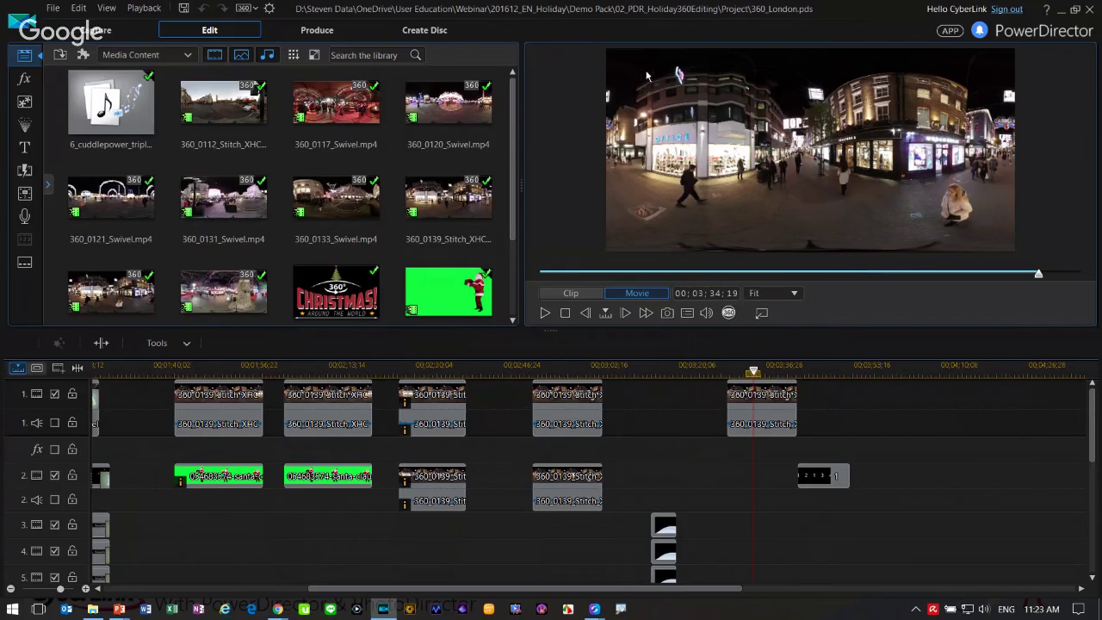
left_click(731, 319)
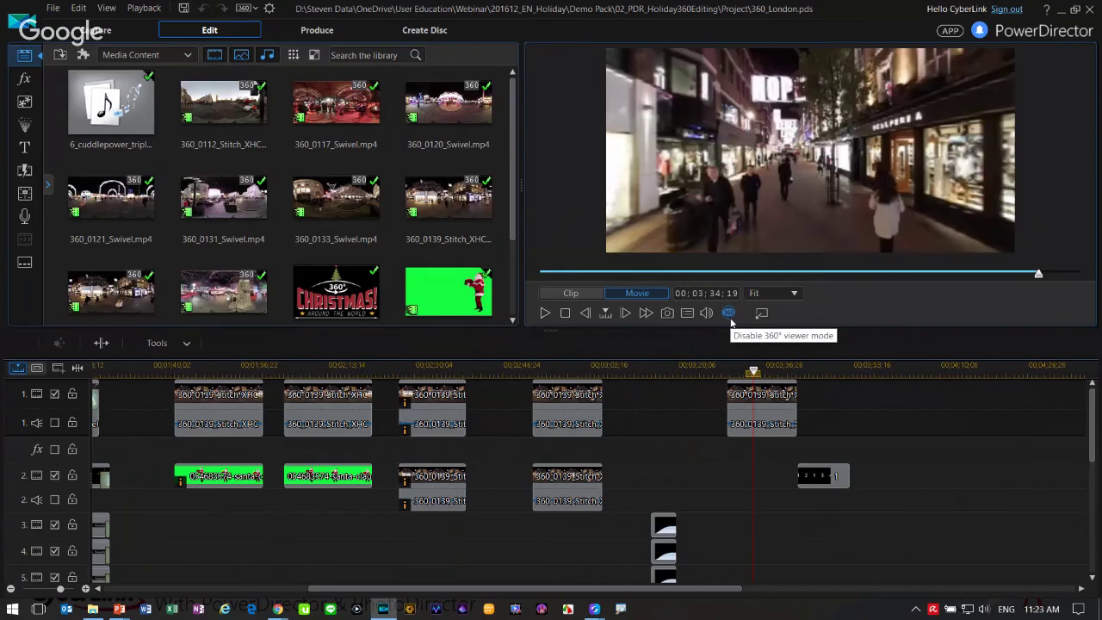
left_click_drag(757, 146, 753, 250)
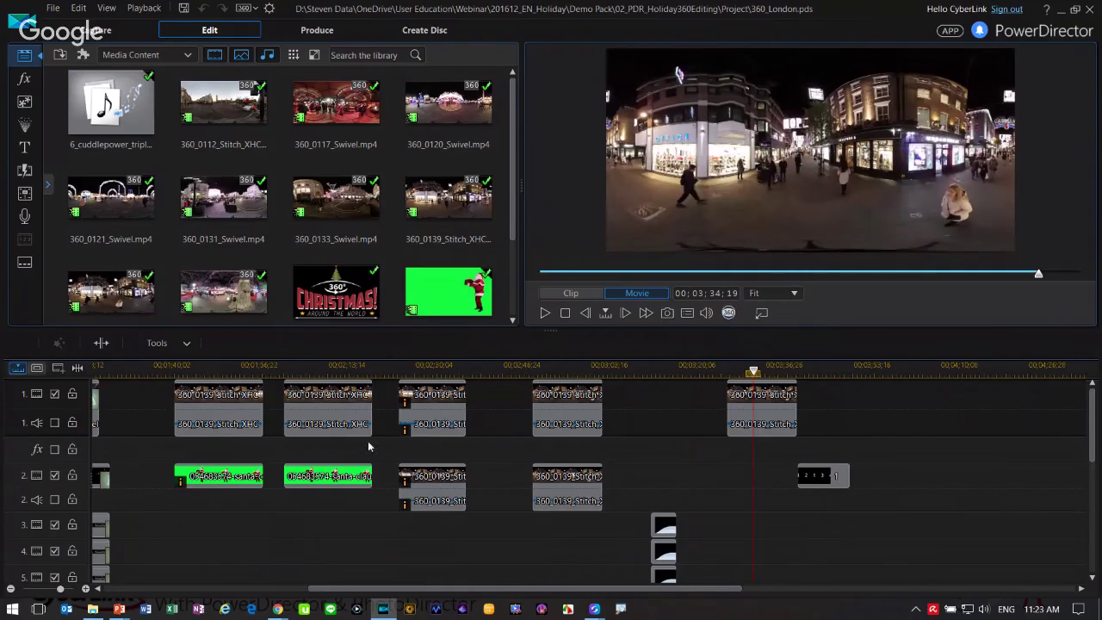
Go to the opening Christmas title at 00;00;02;21 and compare its repeated logos in the flat and 360° views.
left_click_drag(132, 369, 279, 369)
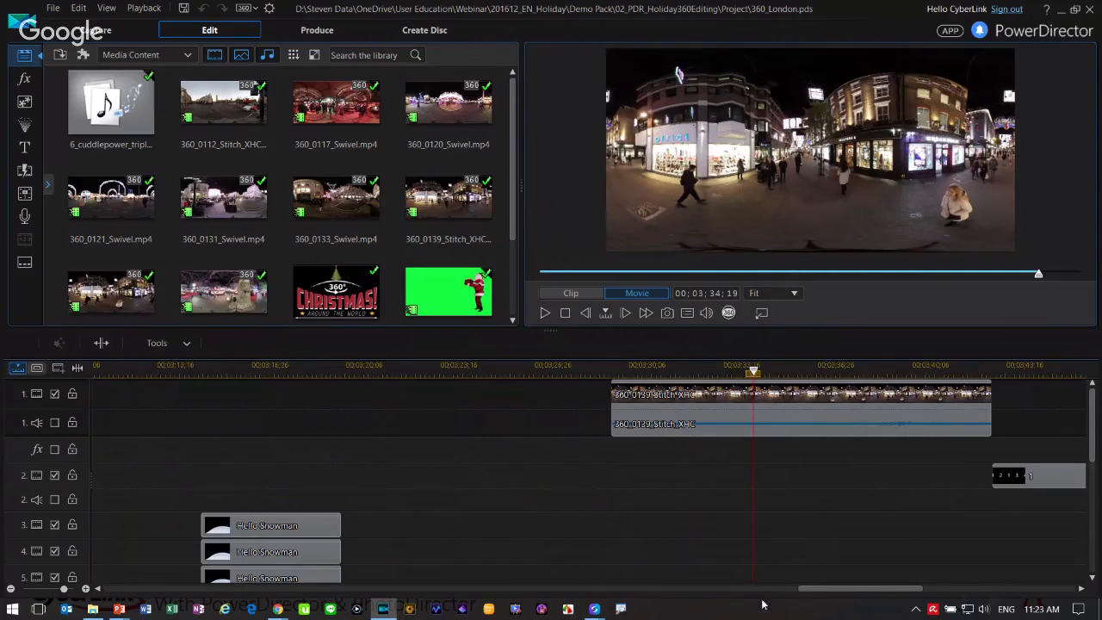
left_click_drag(842, 598, 252, 593)
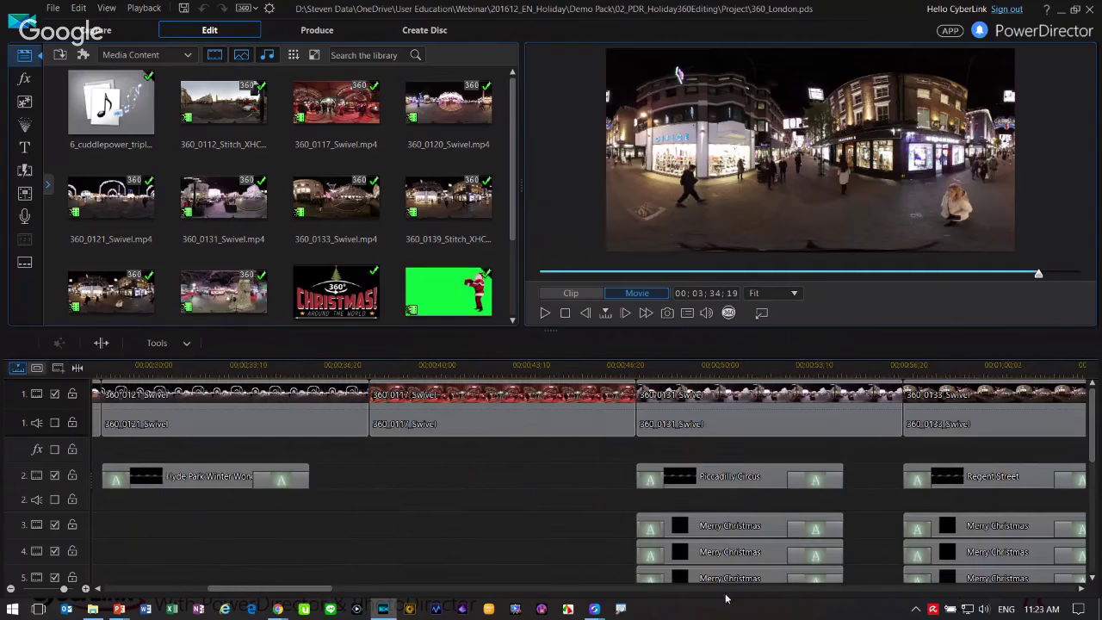
left_click_drag(362, 368, 123, 369)
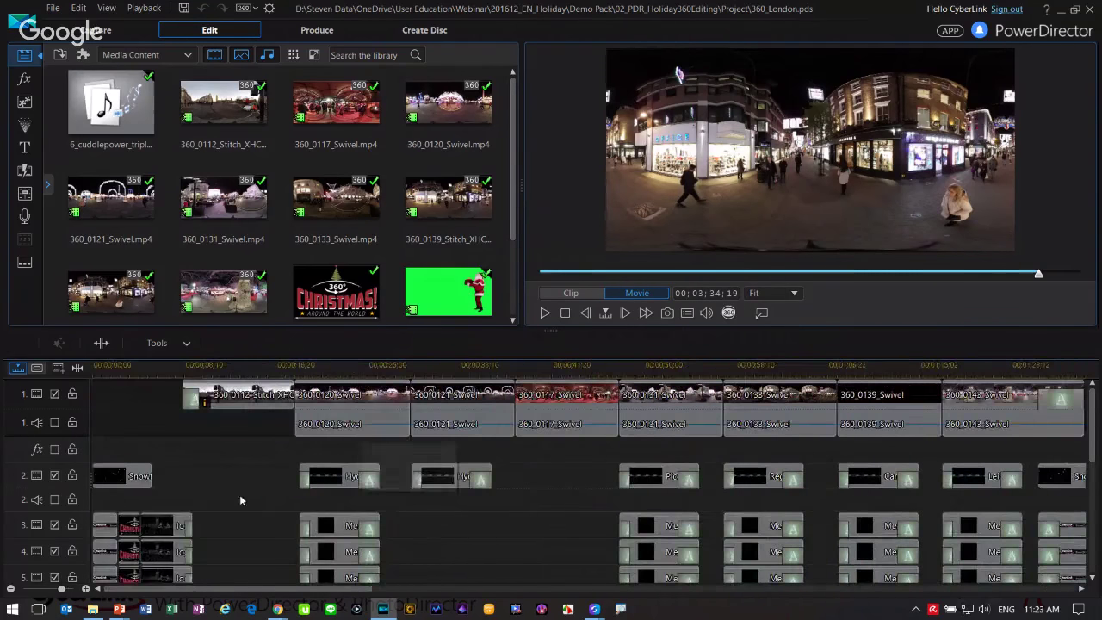
left_click(123, 365)
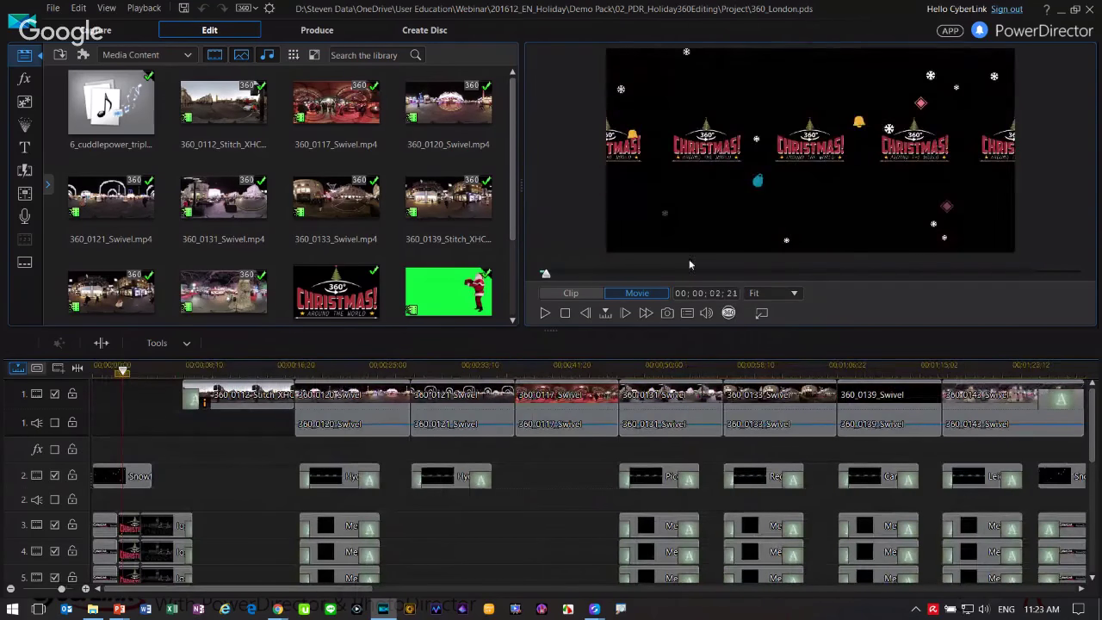
left_click(729, 313)
left_click_drag(850, 191, 776, 276)
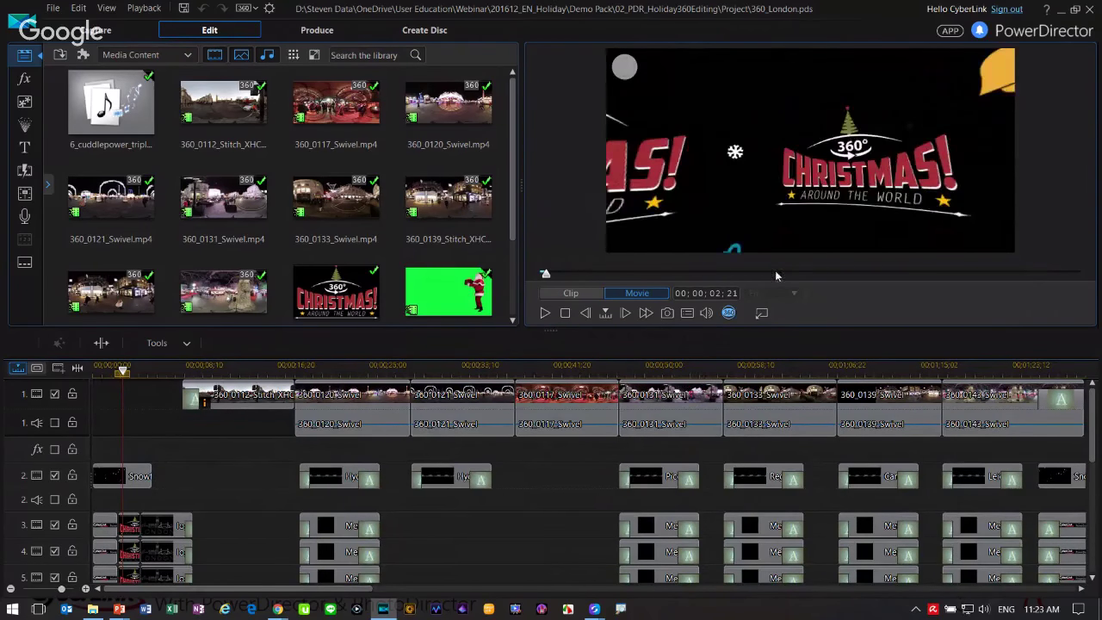
left_click(728, 312)
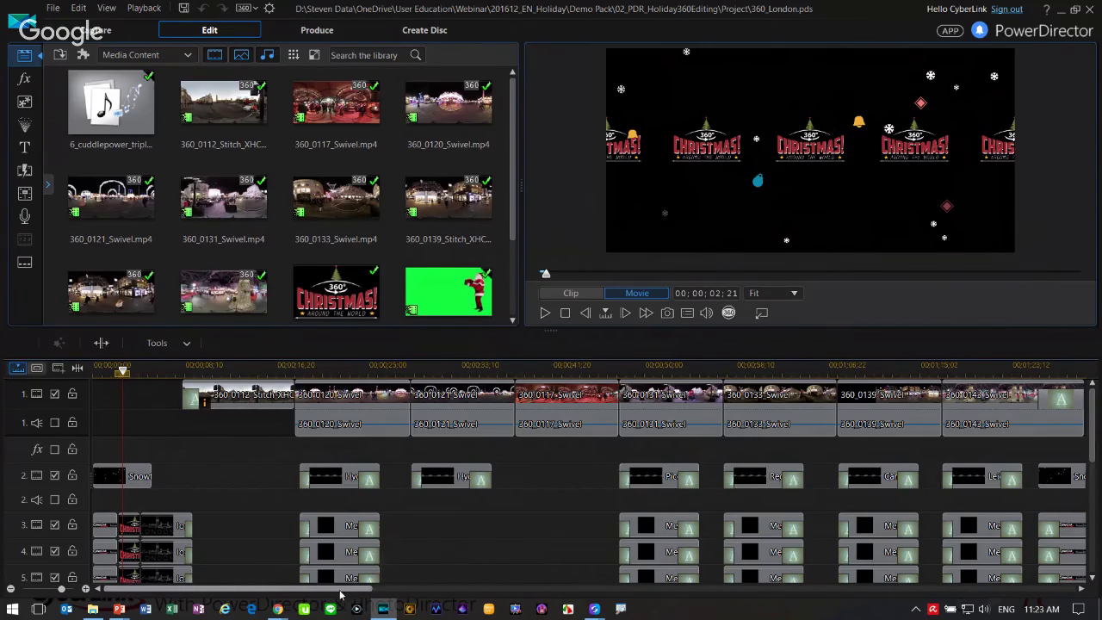
left_click(729, 312)
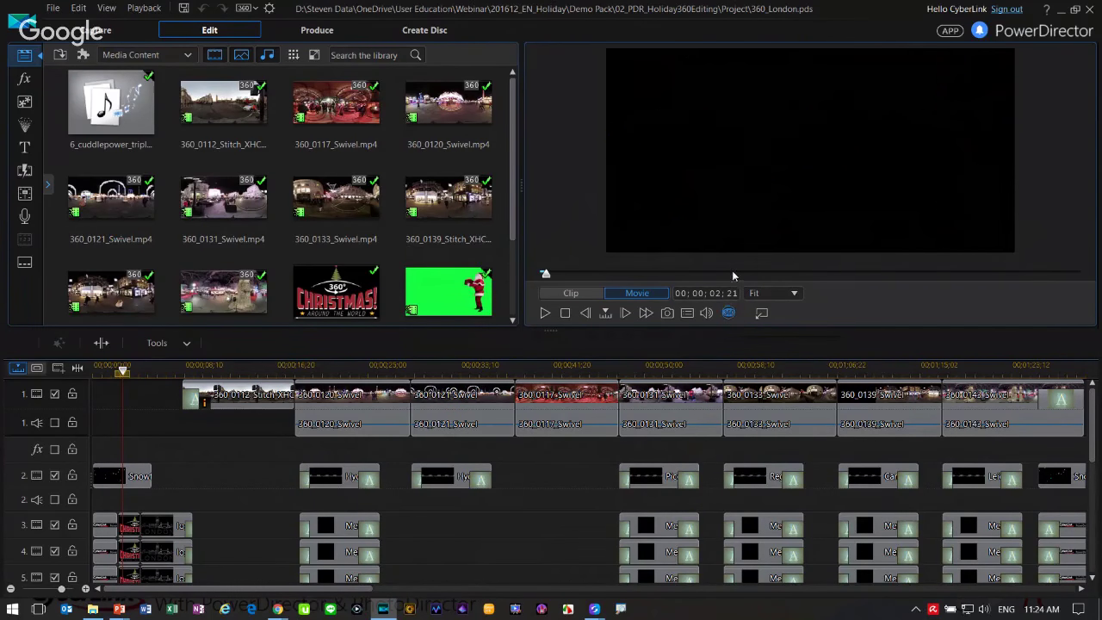
left_click_drag(708, 169, 851, 161)
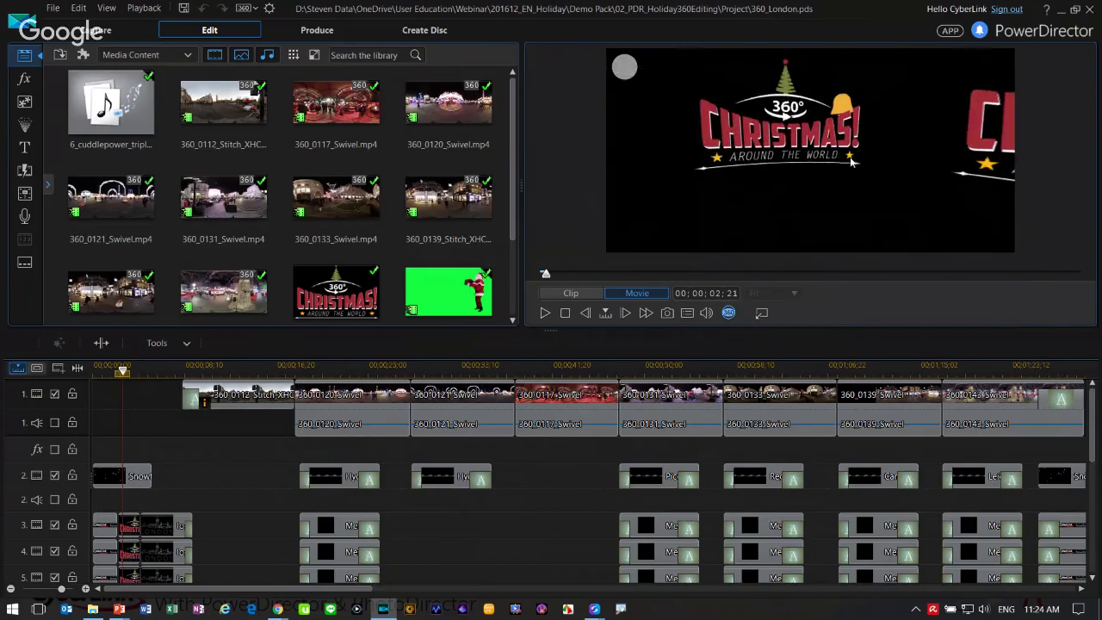
left_click(728, 313)
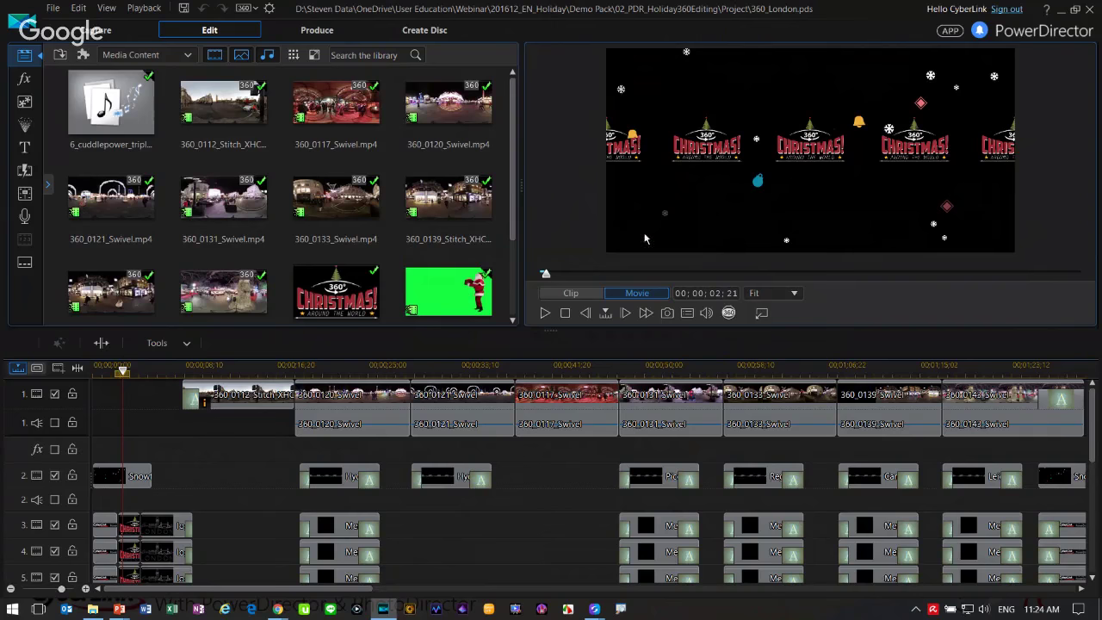
Go to the numbered title at 00;03;45;02 and look around it in 360° viewer mode.
left_click_drag(583, 369, 531, 371)
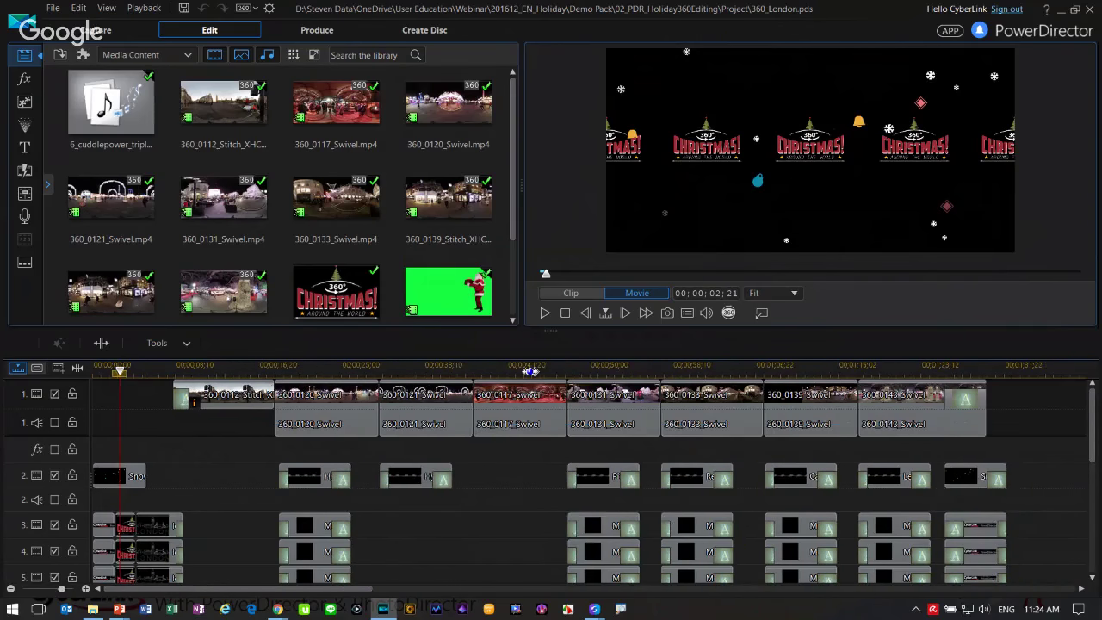
left_click_drag(372, 590, 802, 593)
left_click(864, 371)
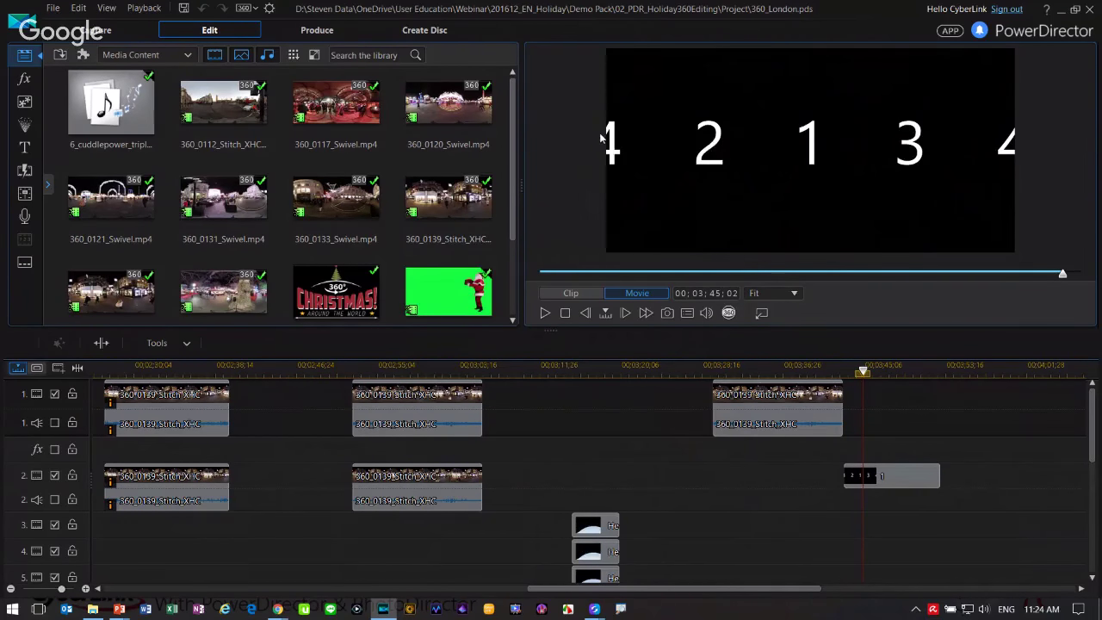
left_click(729, 312)
left_click_drag(739, 229, 682, 156)
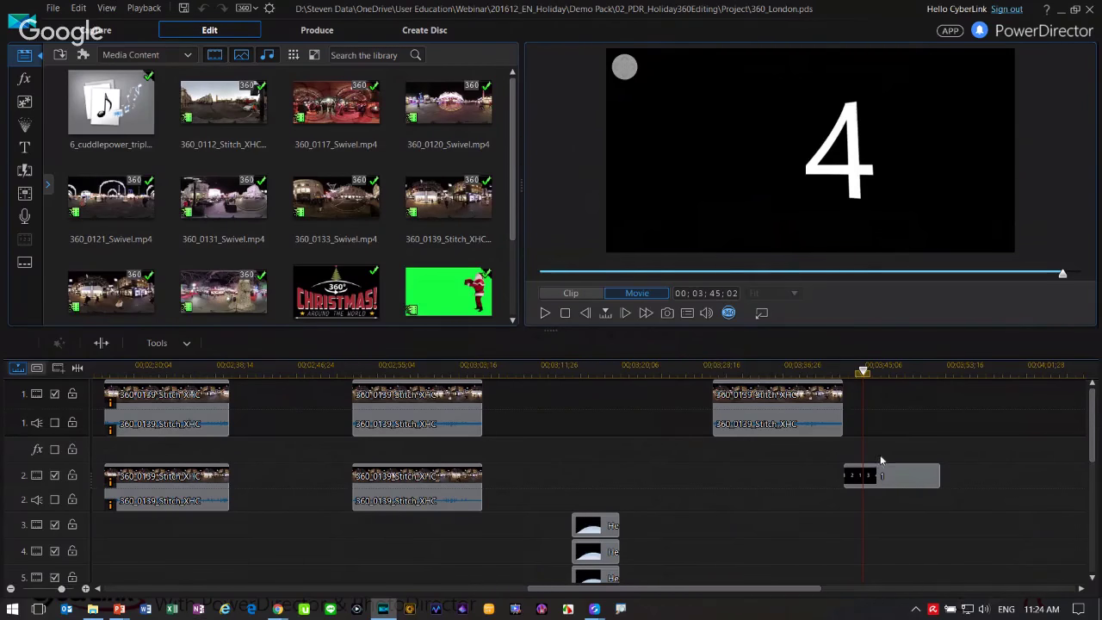
Open the numbered title in the Title Designer and inspect its text objects 1, 2, 3 and both 4s.
left_click(887, 475)
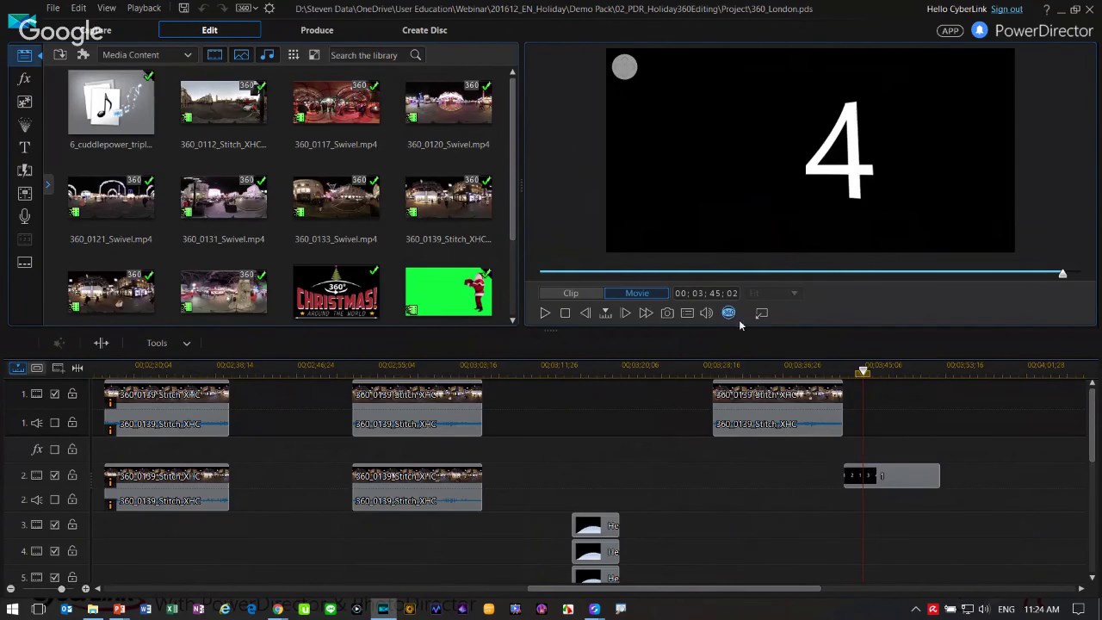
left_click(902, 484)
double_click(902, 483)
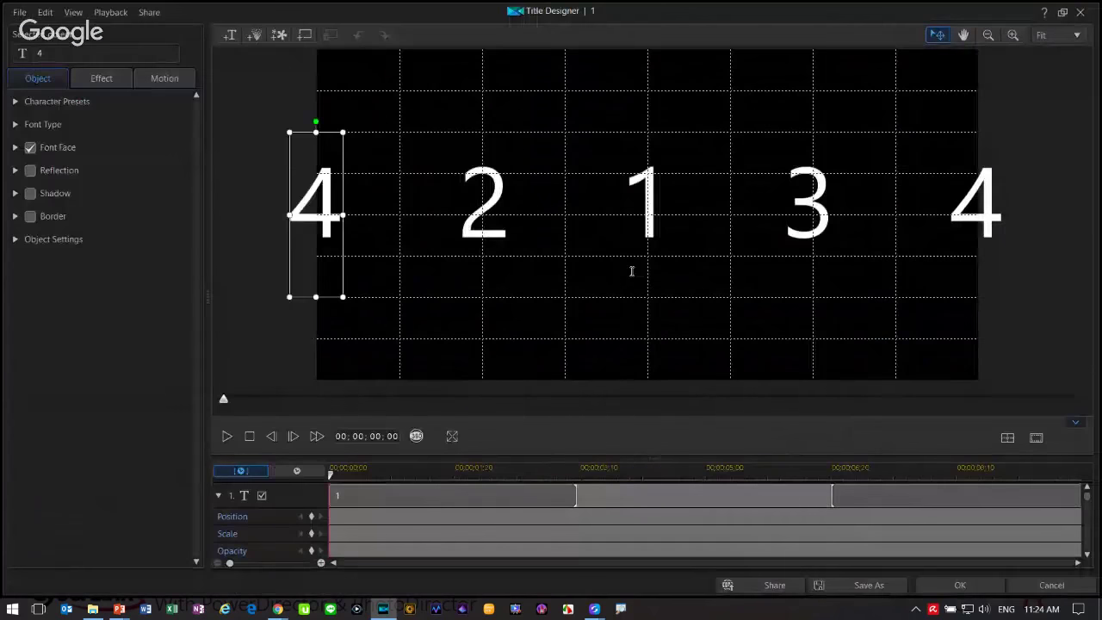
left_click(658, 197)
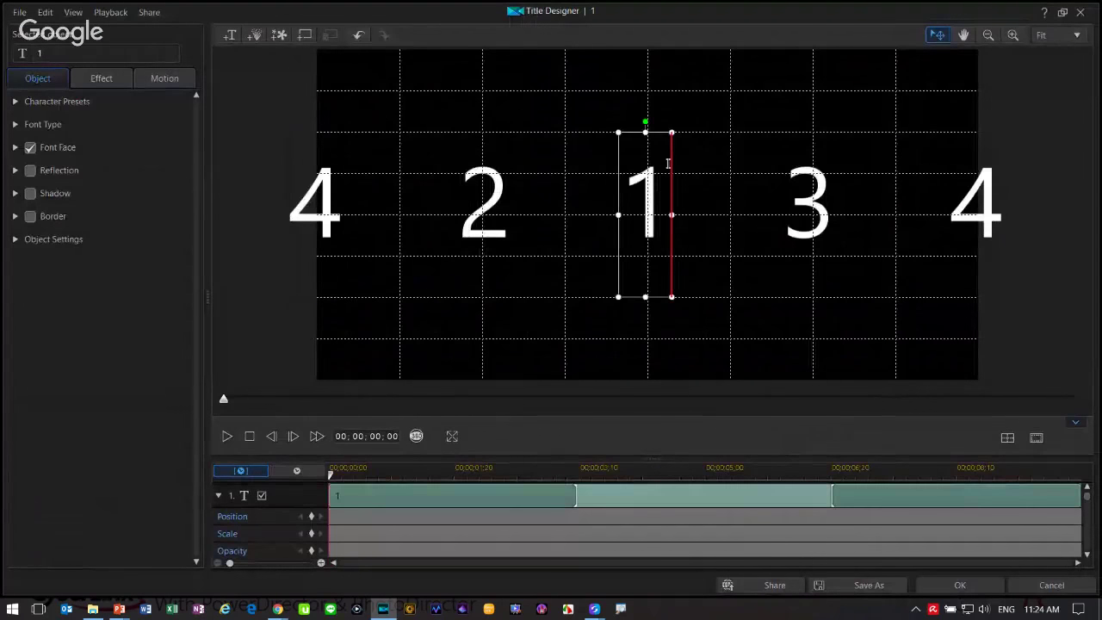
left_click(511, 231)
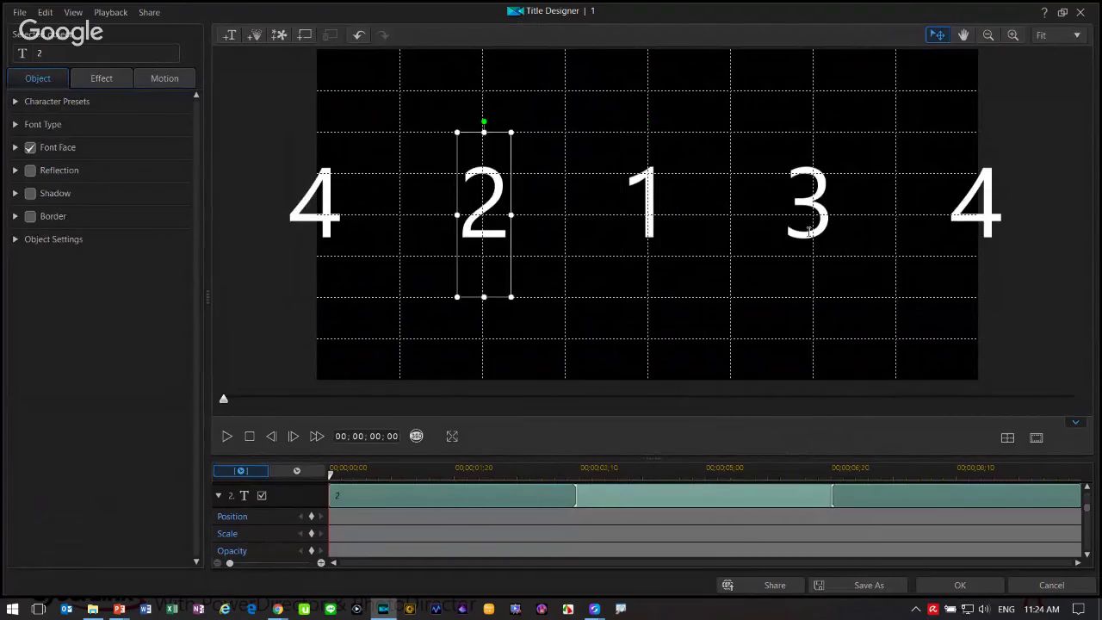
left_click(821, 233)
left_click(335, 244)
left_click(968, 247)
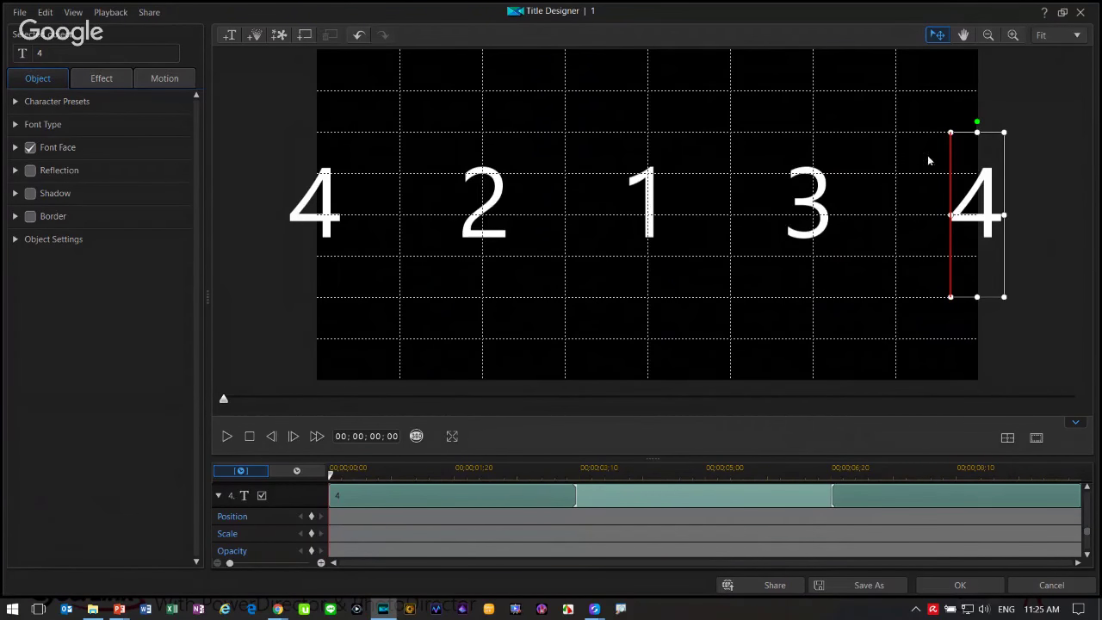
left_click(416, 436)
Move the text object 1 up past the upper edge of the frame and check its distortion in the 360° view.
left_click(658, 171)
left_click_drag(654, 131, 652, 24)
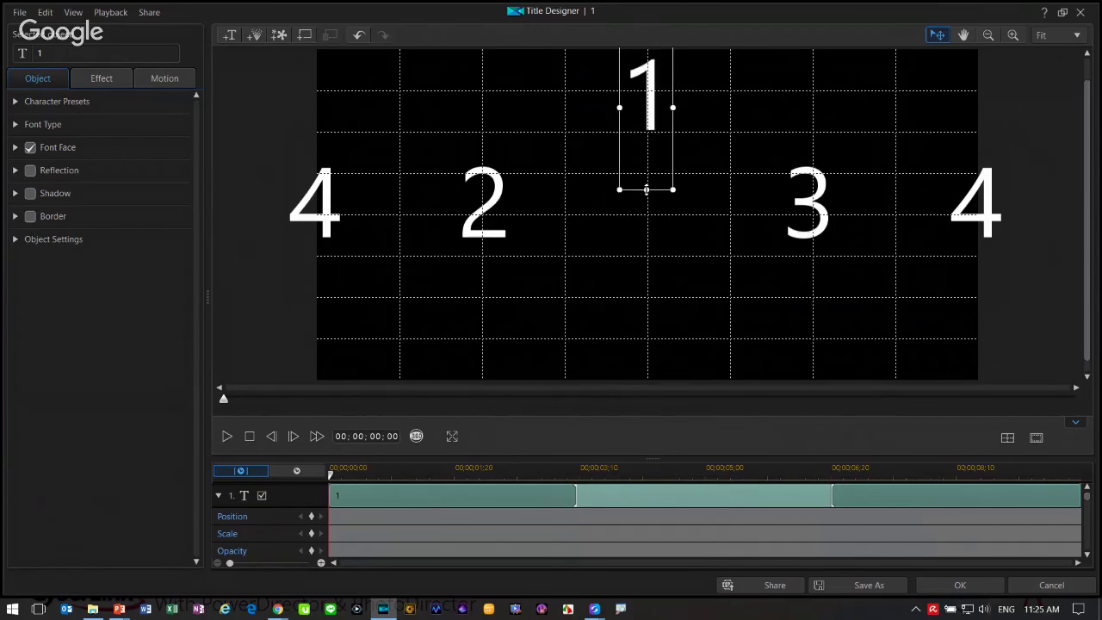
left_click_drag(658, 191, 662, 164)
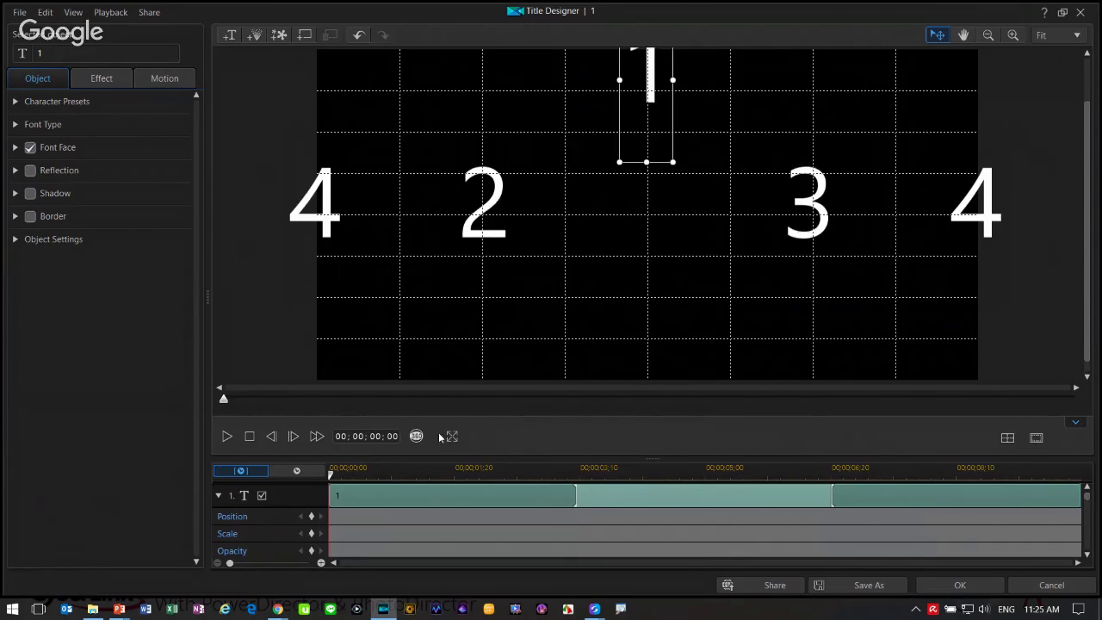
key("space")
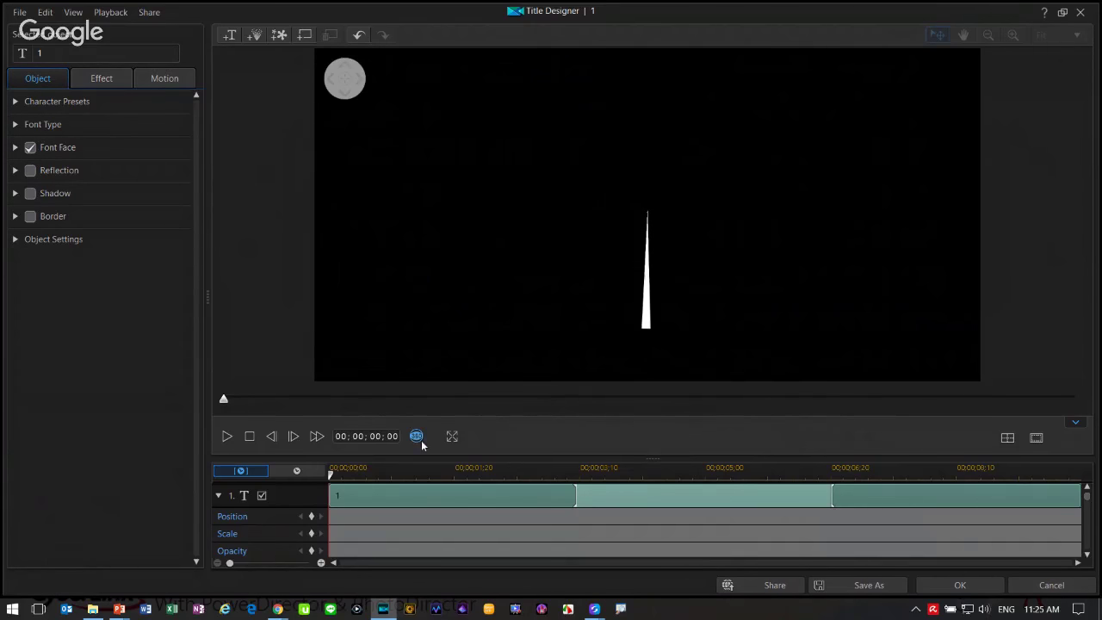
key("space")
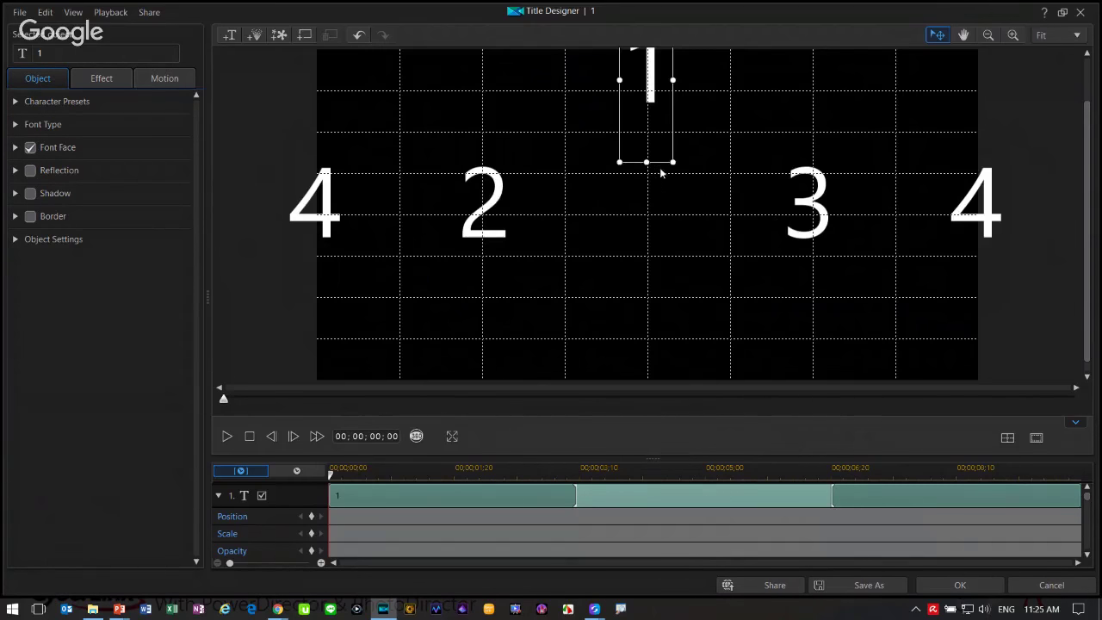
Return text object 1 to the frame's centre, check it in the 360° view, and leave the Title Designer without saving changes.
left_click_drag(661, 163, 664, 300)
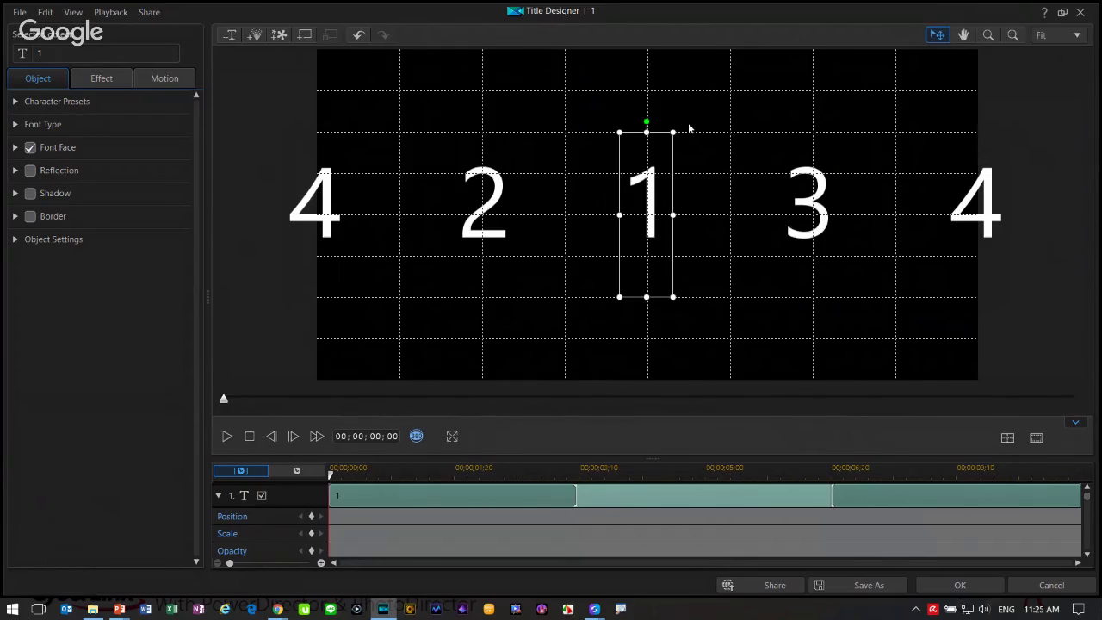
key("space")
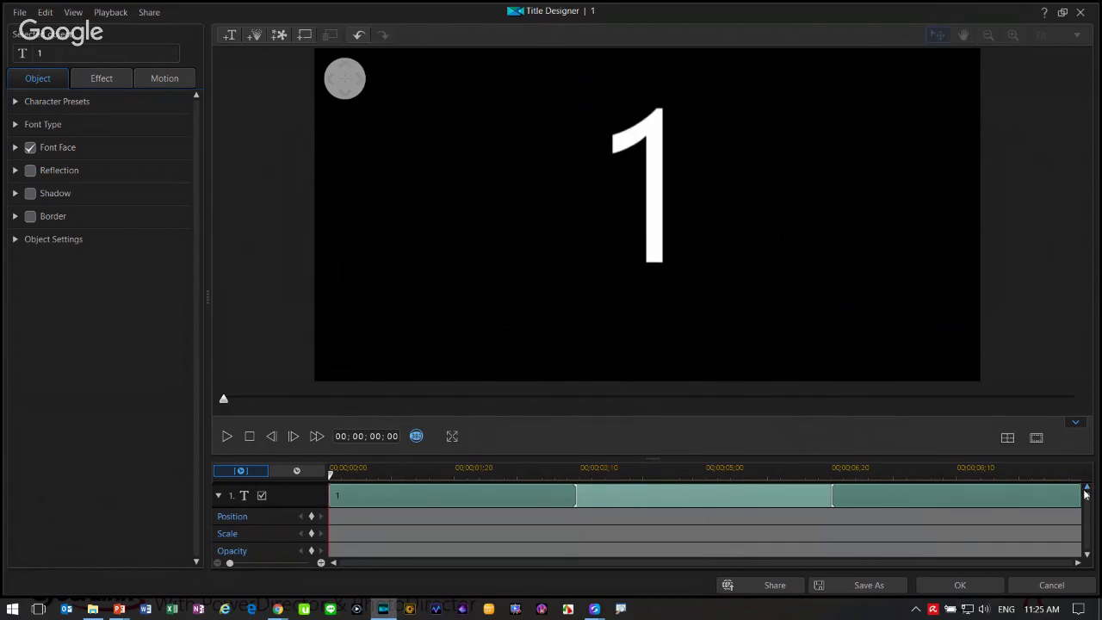
left_click(1035, 588)
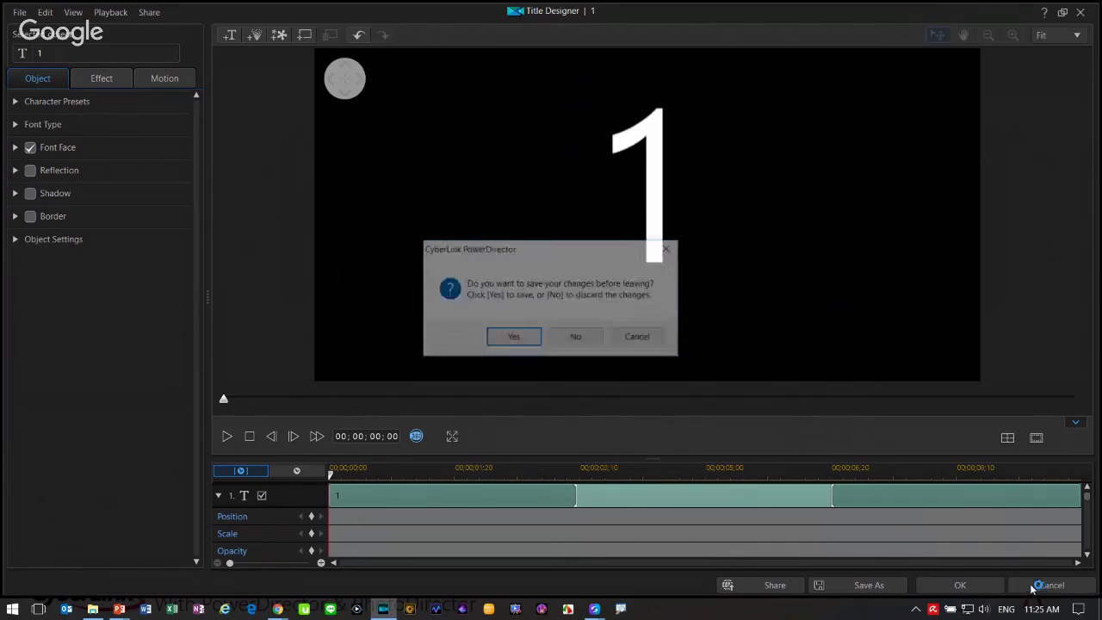
left_click(576, 339)
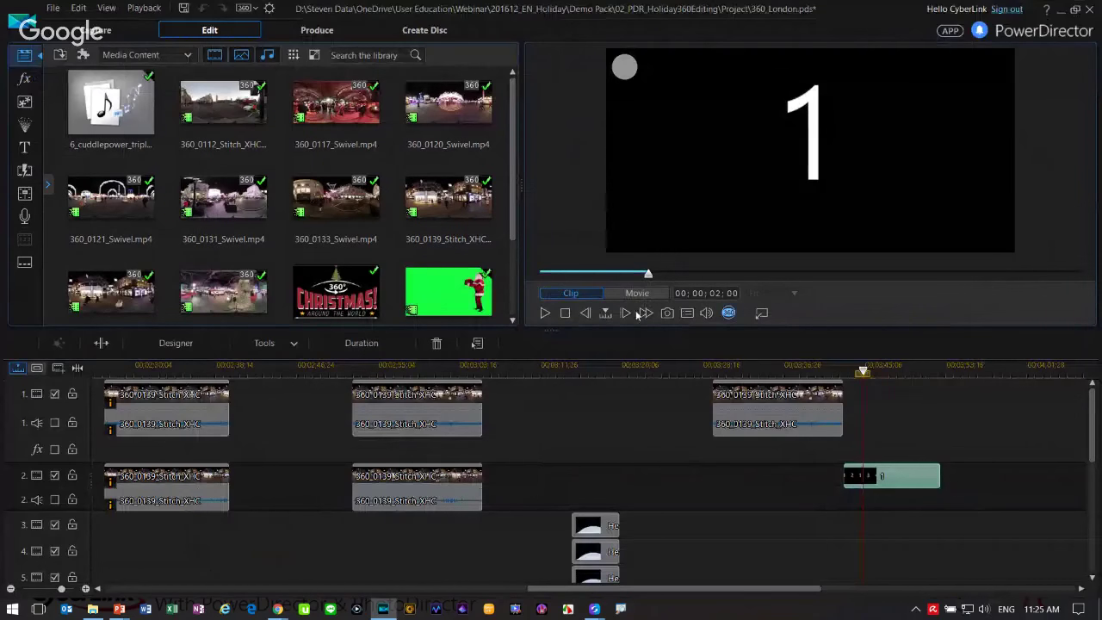
left_click(728, 313)
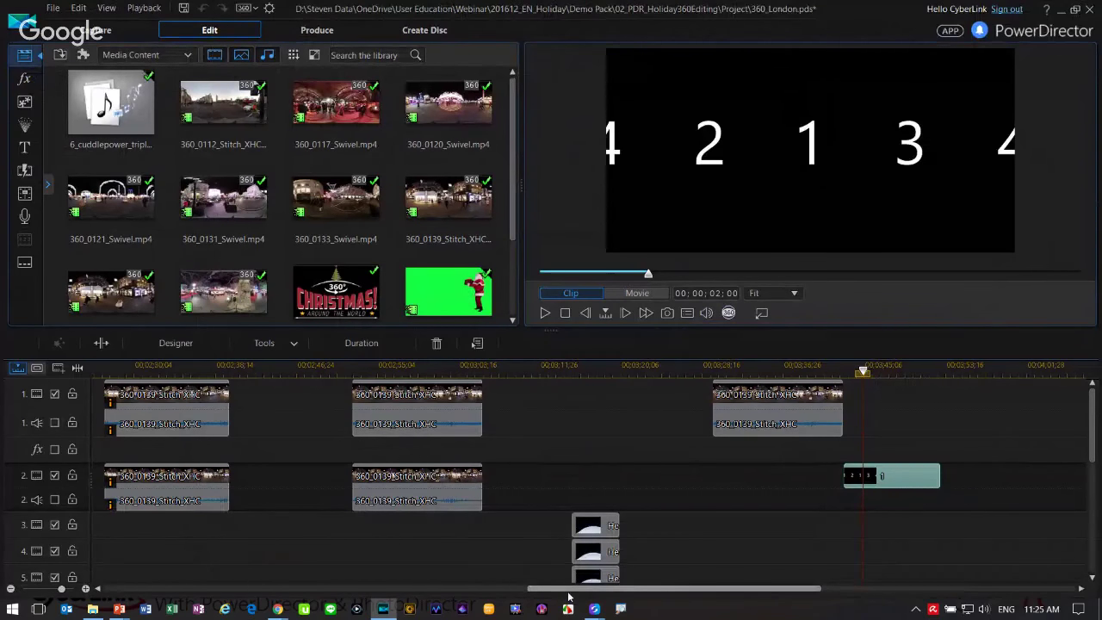
Select the opening Christmas logo clips on tracks 3 to 5 to examine their individual placement in the flat frame.
left_click_drag(568, 596, 140, 603)
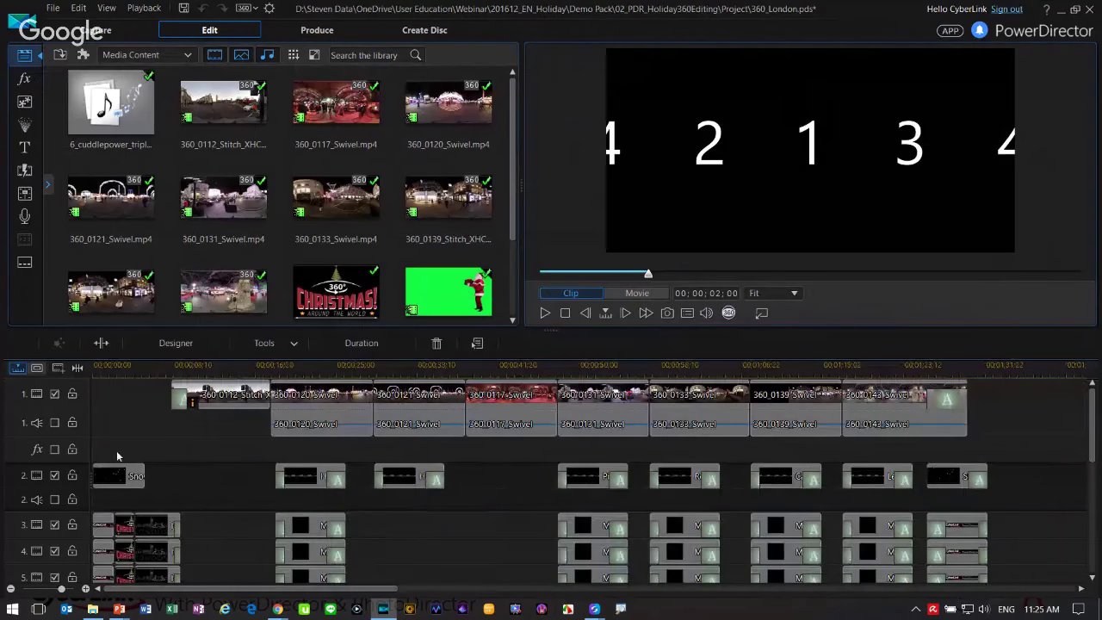
left_click(124, 533)
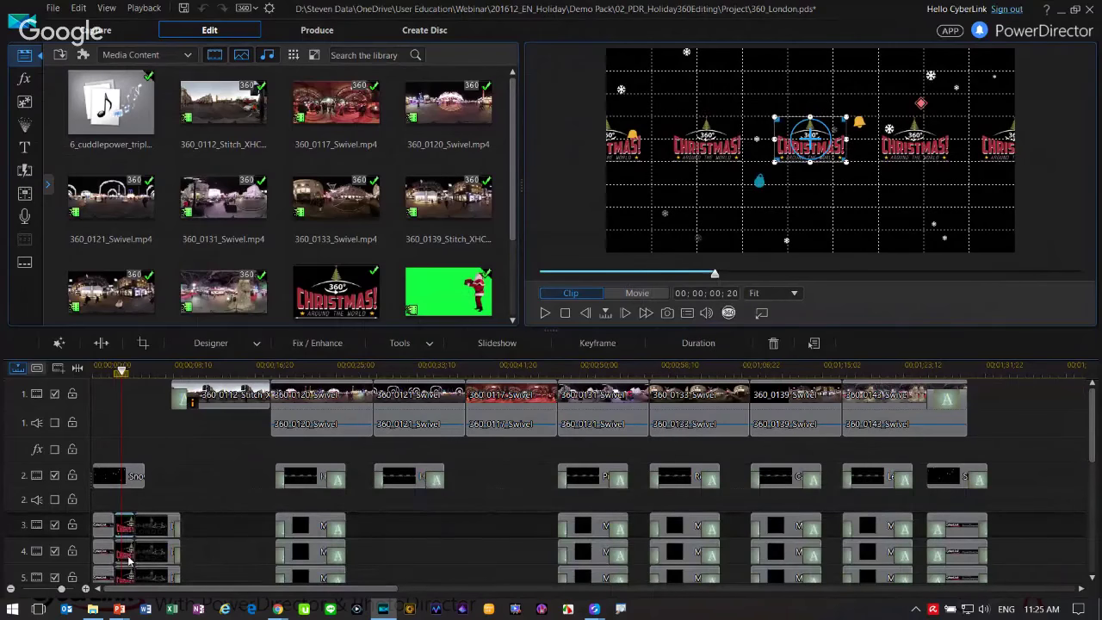
left_click(125, 573)
left_click(127, 580)
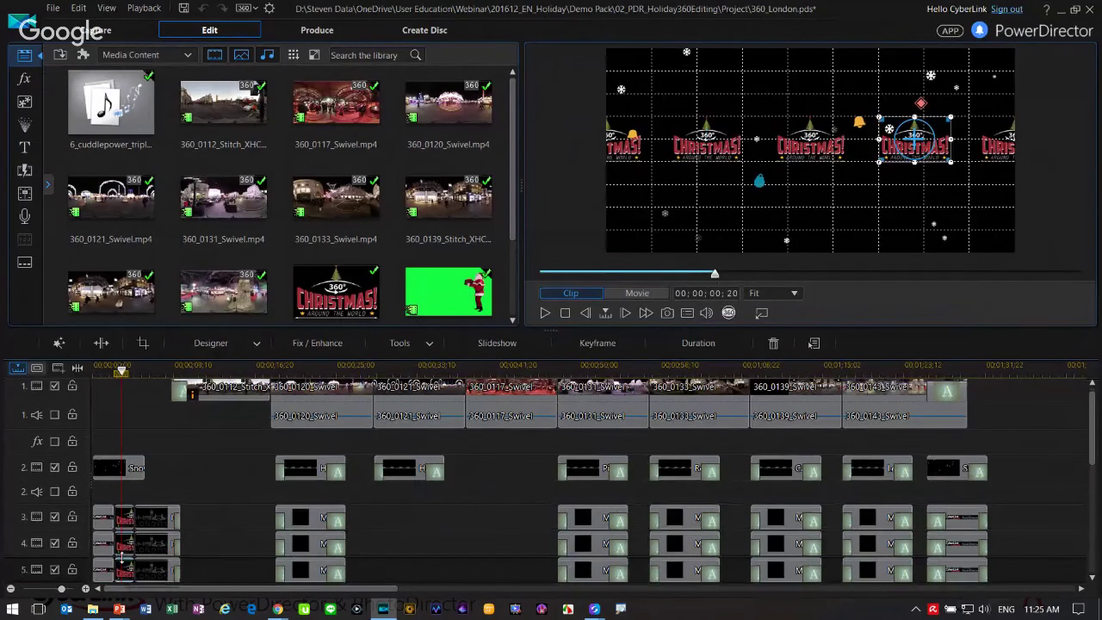
left_click(774, 344)
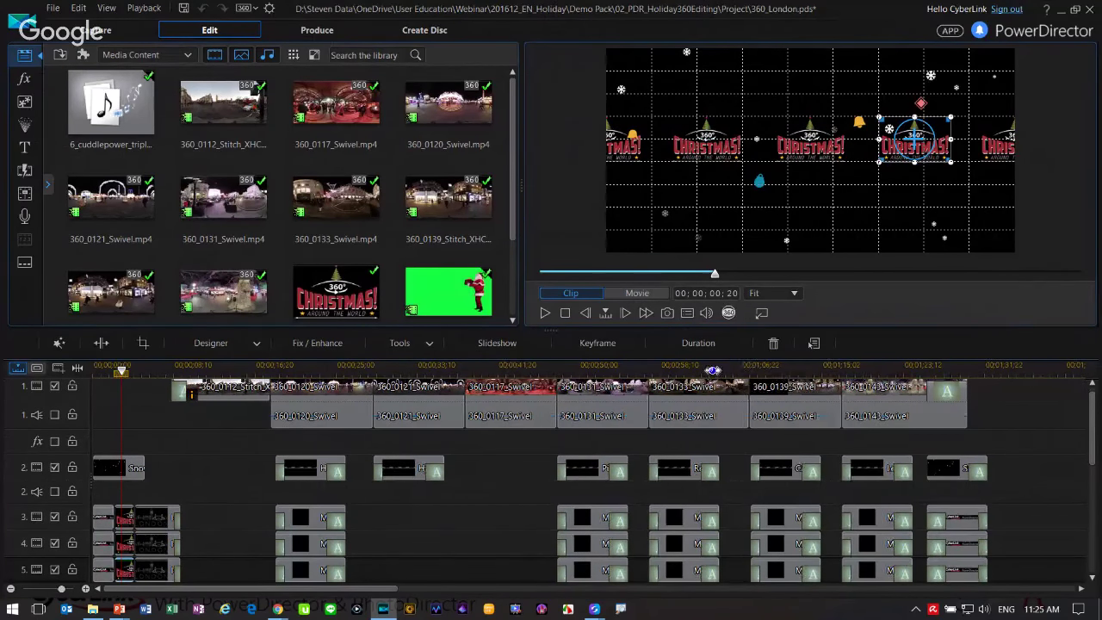
left_click_drag(426, 589, 801, 589)
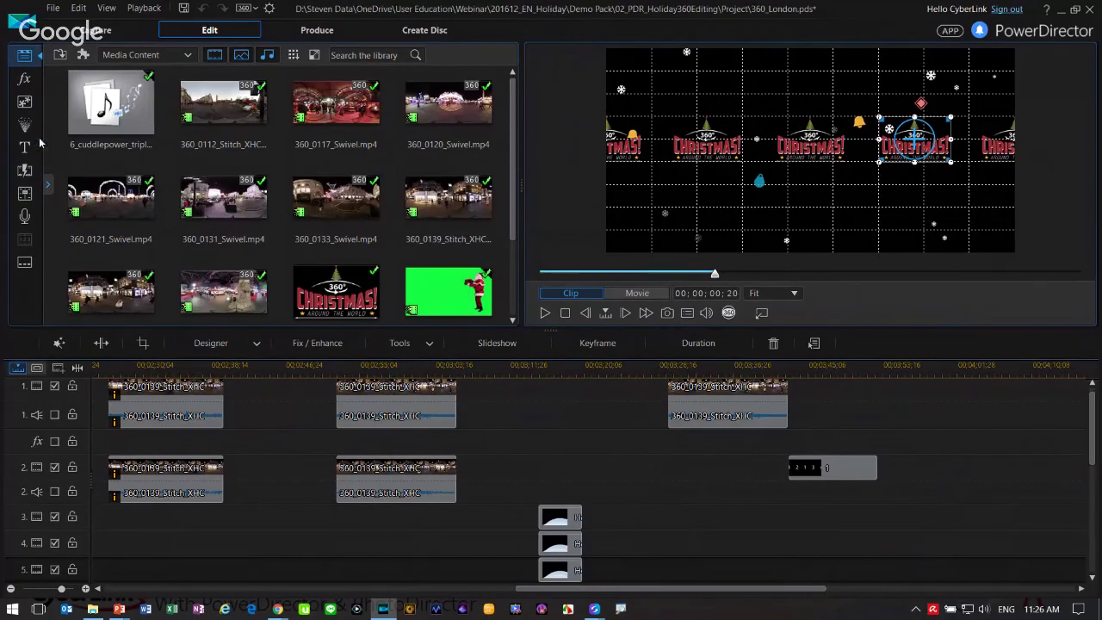
Open the PiP objects library, go to 00;00;34;22 in the movie, and look down at the tripod in the 360° view.
left_click(24, 102)
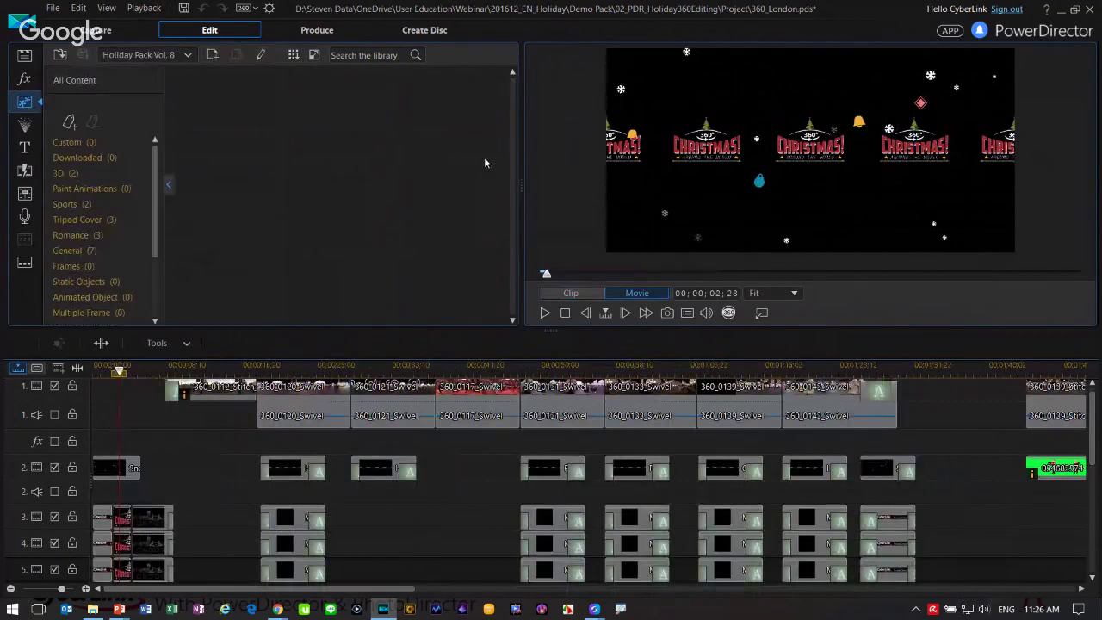
scroll(154, 223, "down", 2)
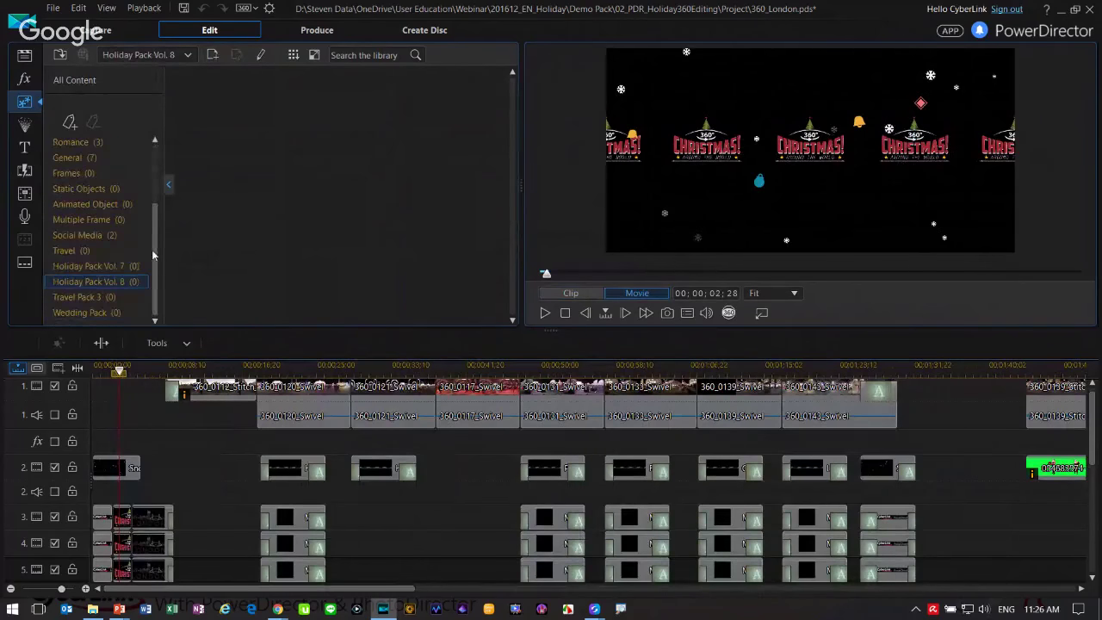
left_click_drag(1092, 428, 1093, 494)
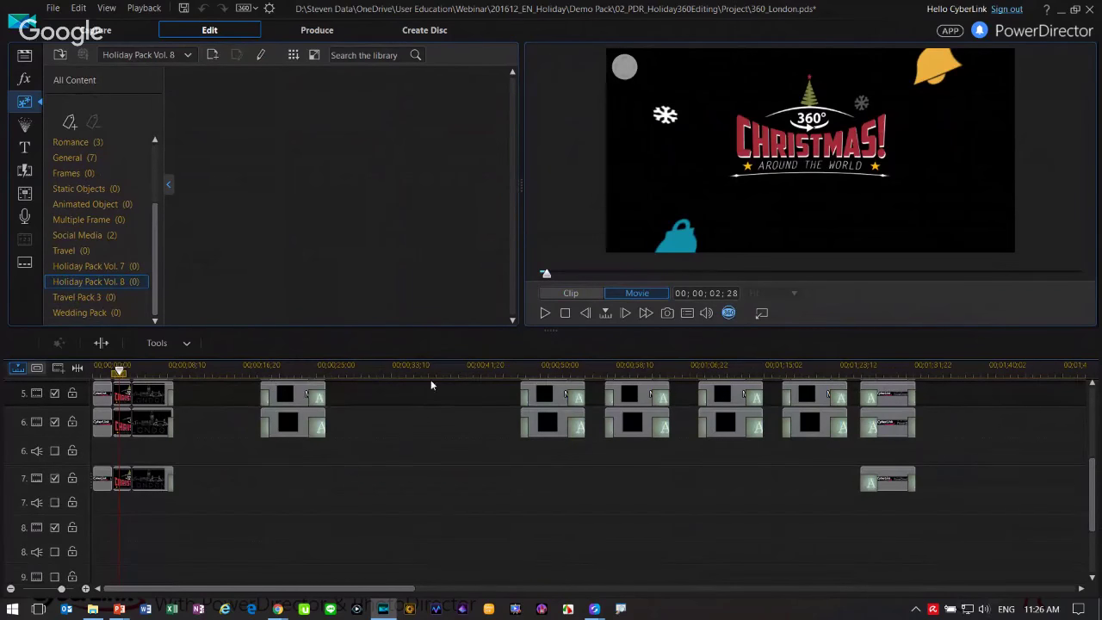
left_click(404, 367)
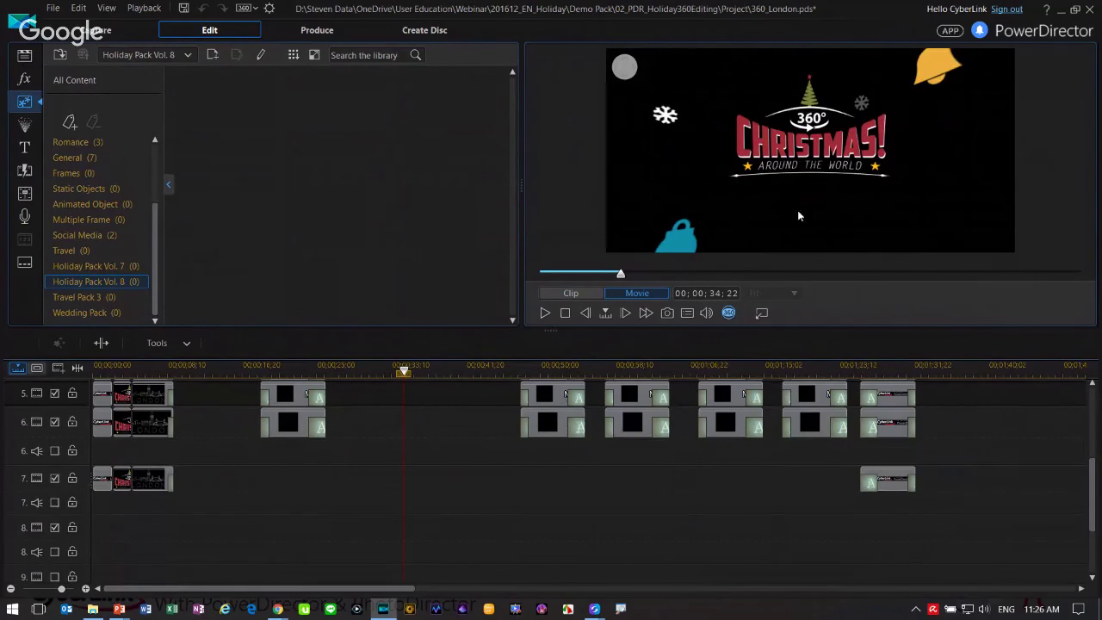
left_click_drag(797, 216, 792, 188)
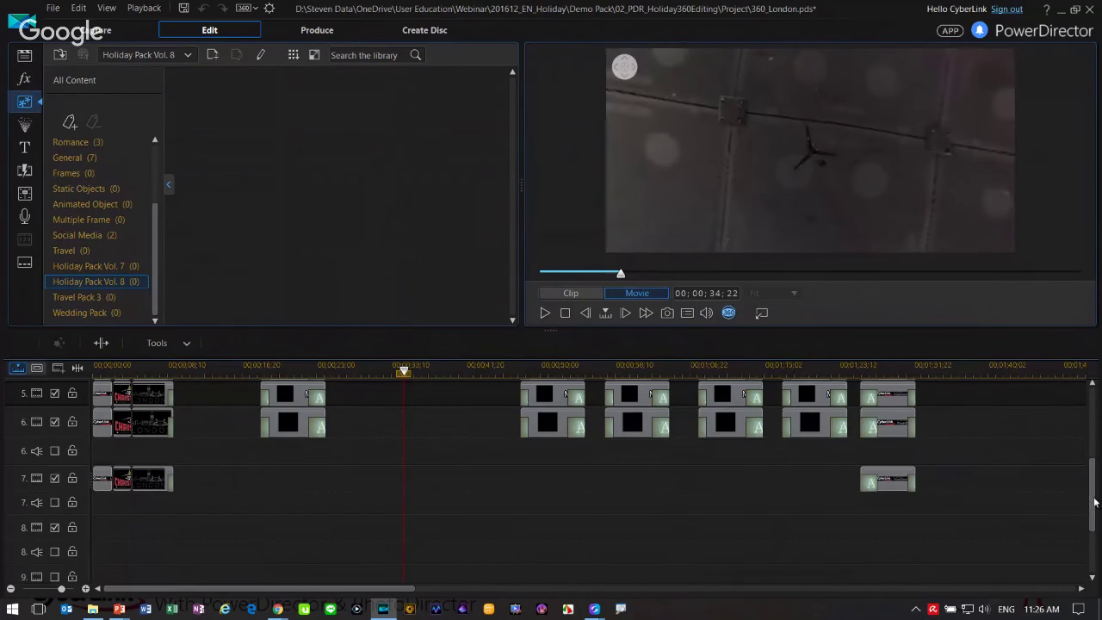
Add the PowerDirector tripod cover to video track 9, extend it to about 58 seconds, and enable the track.
left_click_drag(1096, 502, 1092, 571)
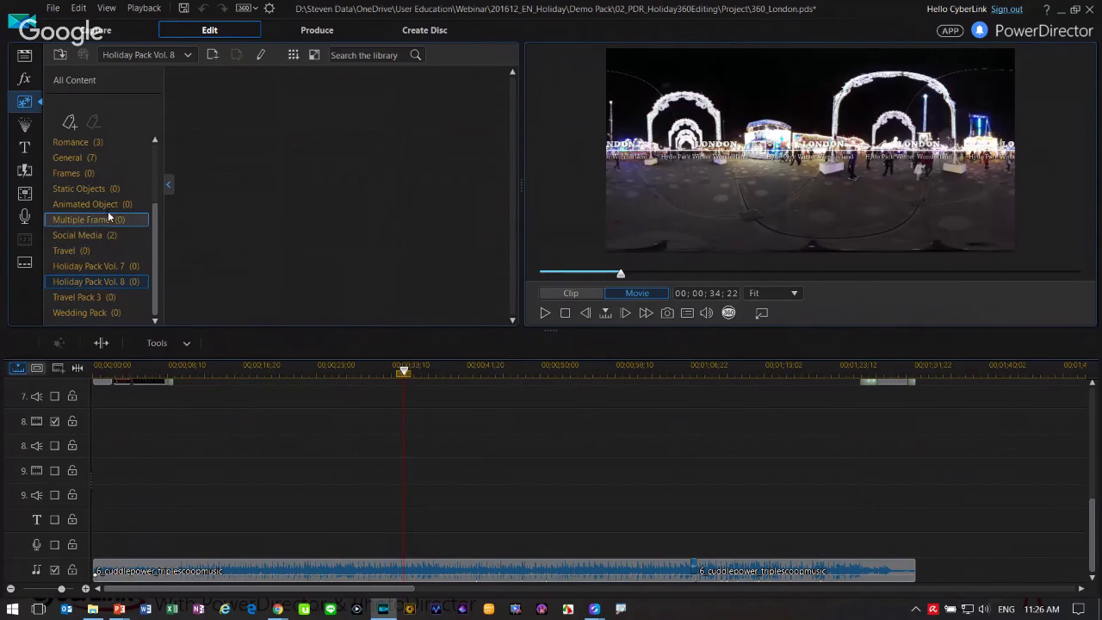
left_click_drag(153, 235, 153, 191)
left_click(116, 188)
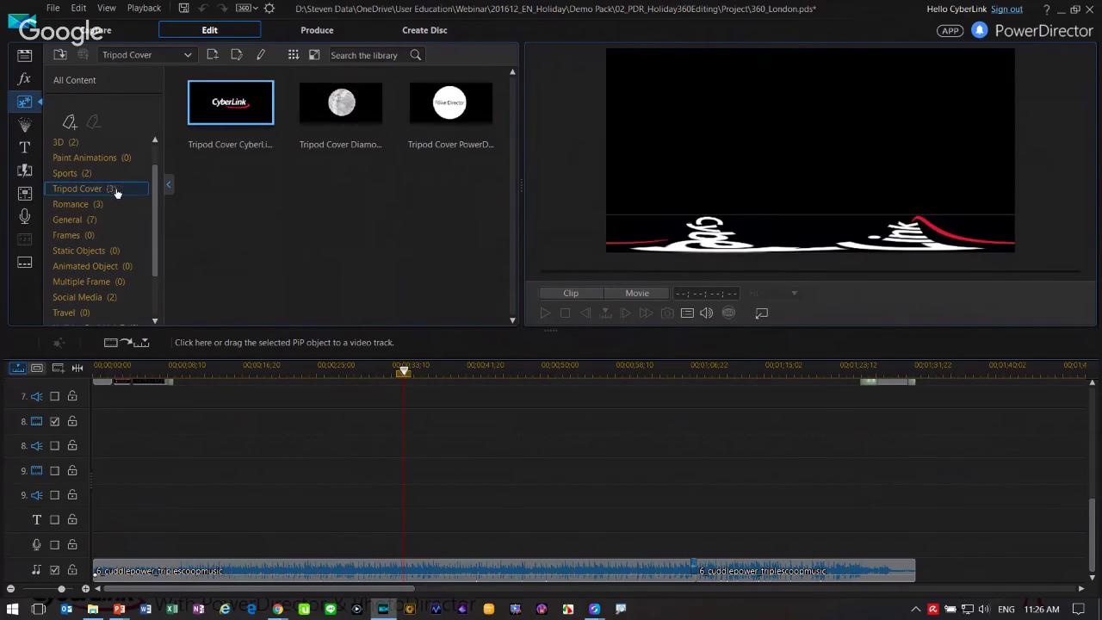
left_click_drag(451, 105, 697, 470)
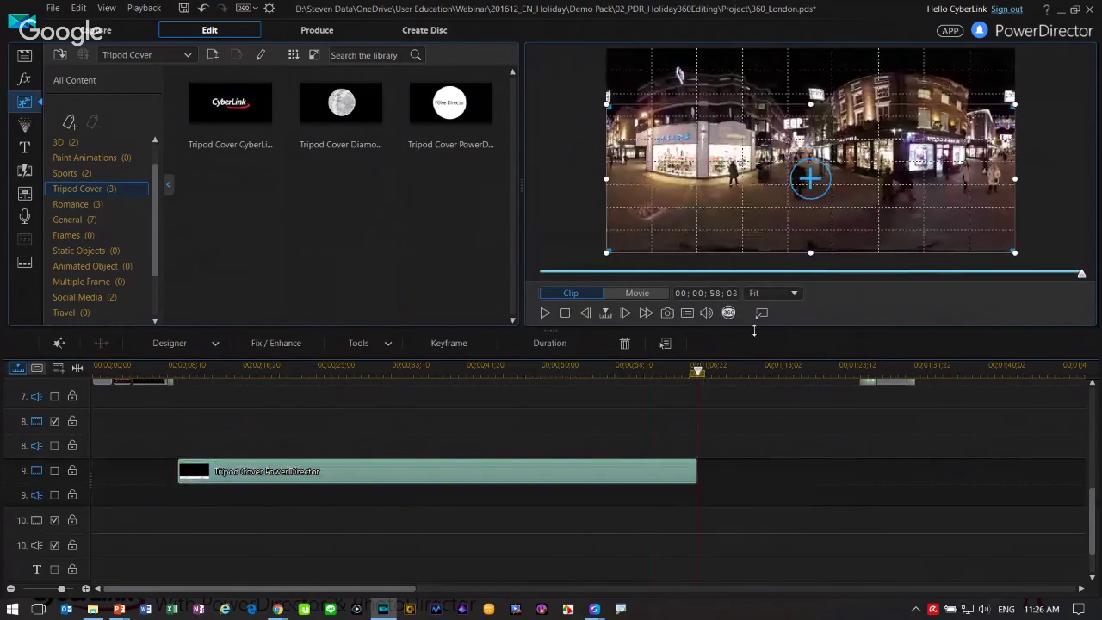
left_click(56, 471)
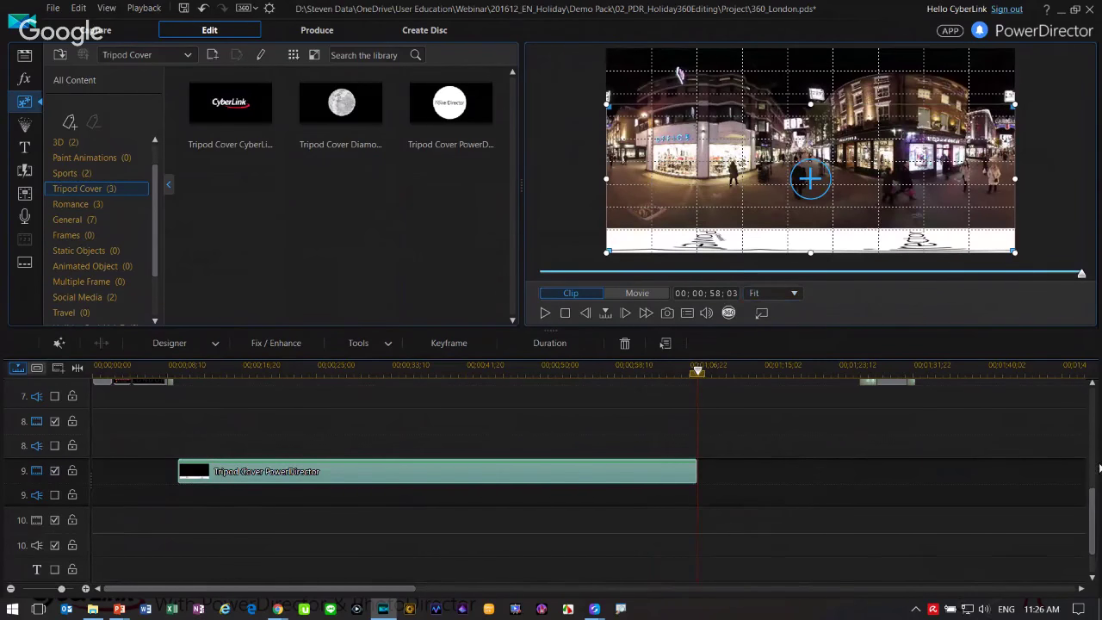
Look down in the 360° view to check the tripod cover on the ground, and return to the flat view.
left_click(729, 313)
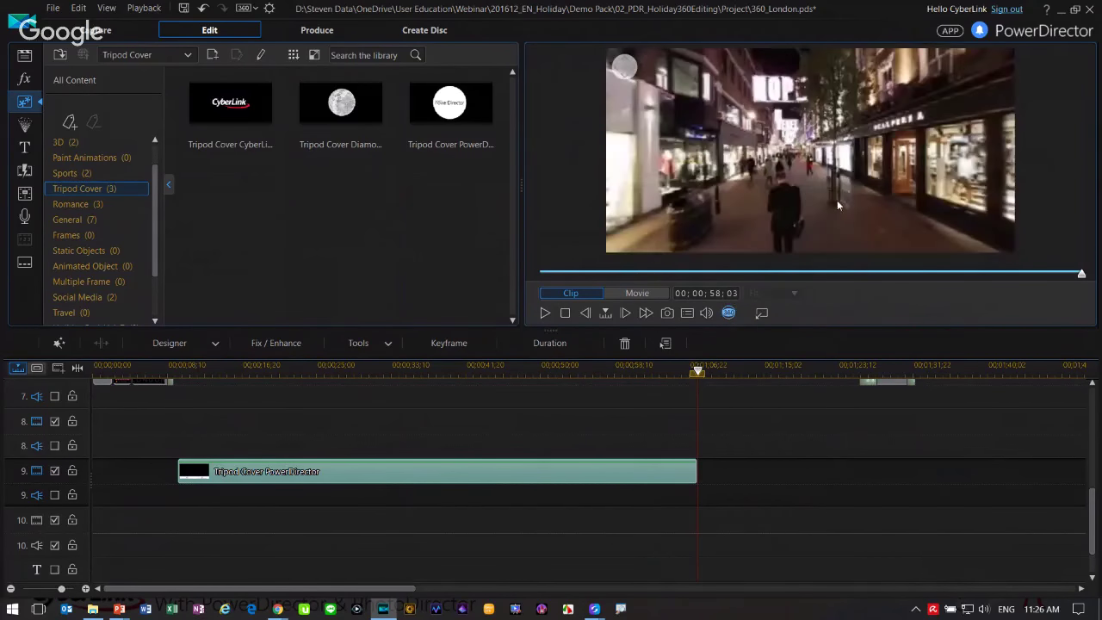
left_click_drag(837, 200, 832, 138)
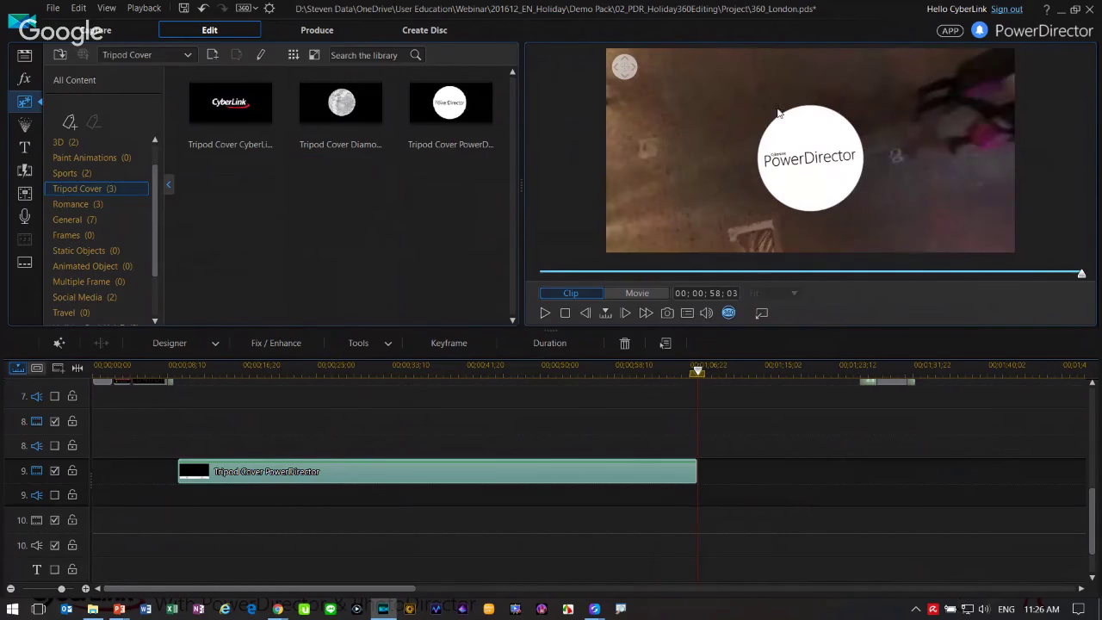
left_click(729, 313)
Show the Holiday Pack Vol. 8 PiP objects and go to the numbered title at 00;03;44;08.
left_click(557, 588)
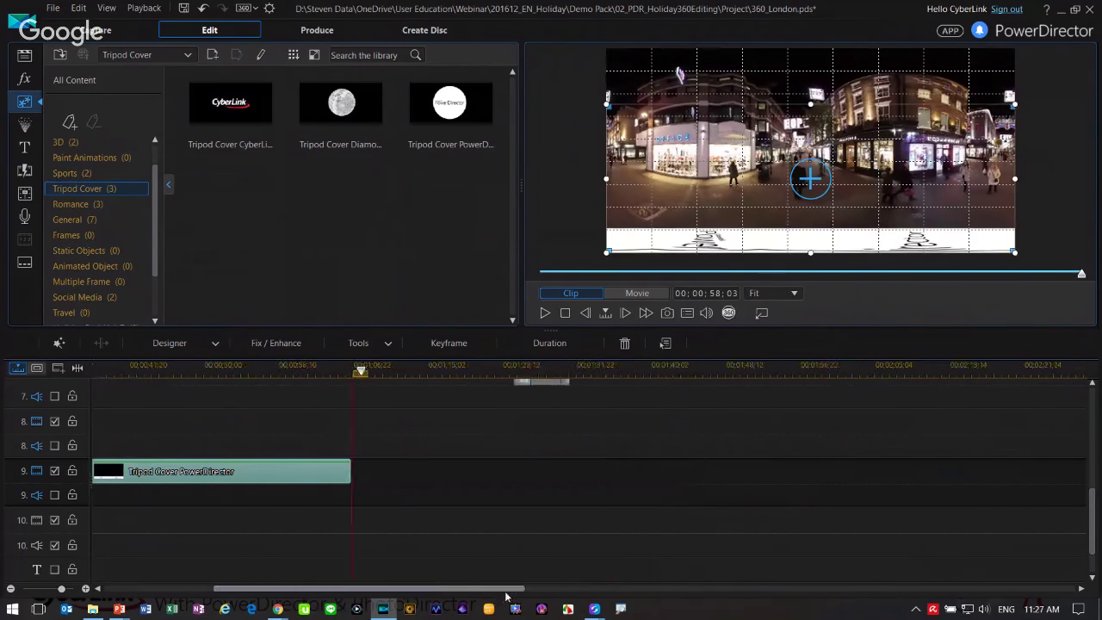
left_click_drag(1092, 522, 1092, 422)
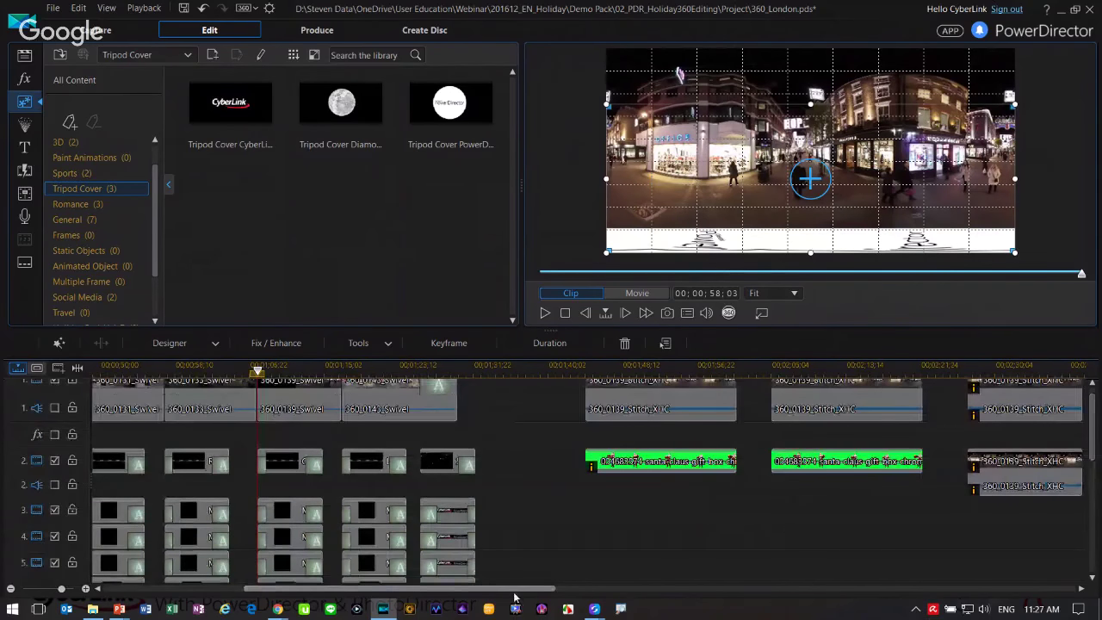
left_click(613, 592)
left_click_drag(614, 594, 788, 591)
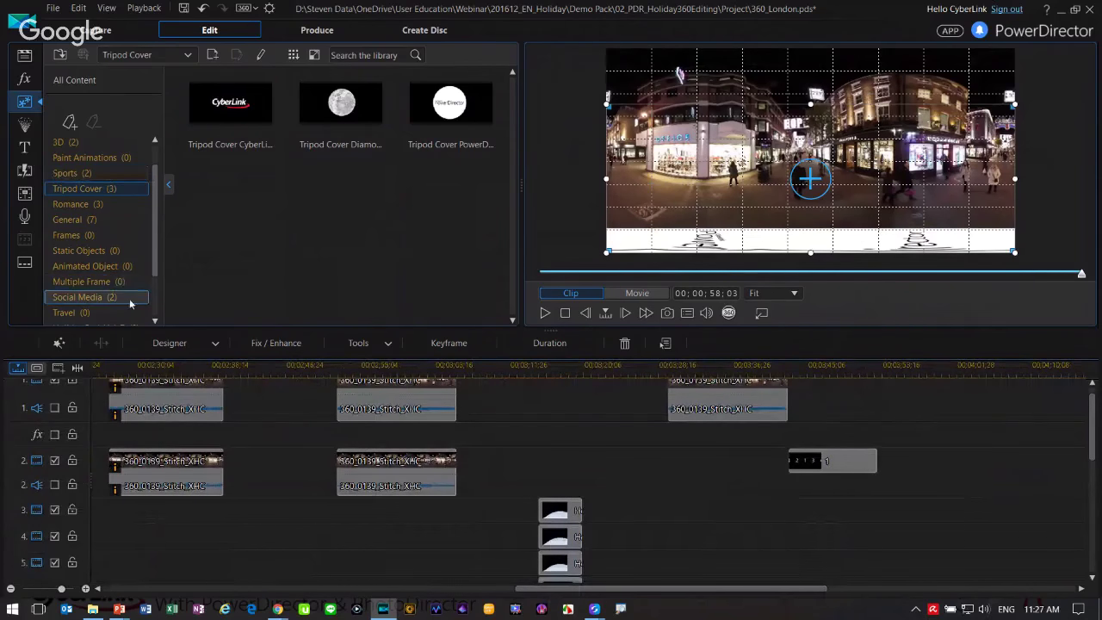
scroll(120, 267, "down", 2)
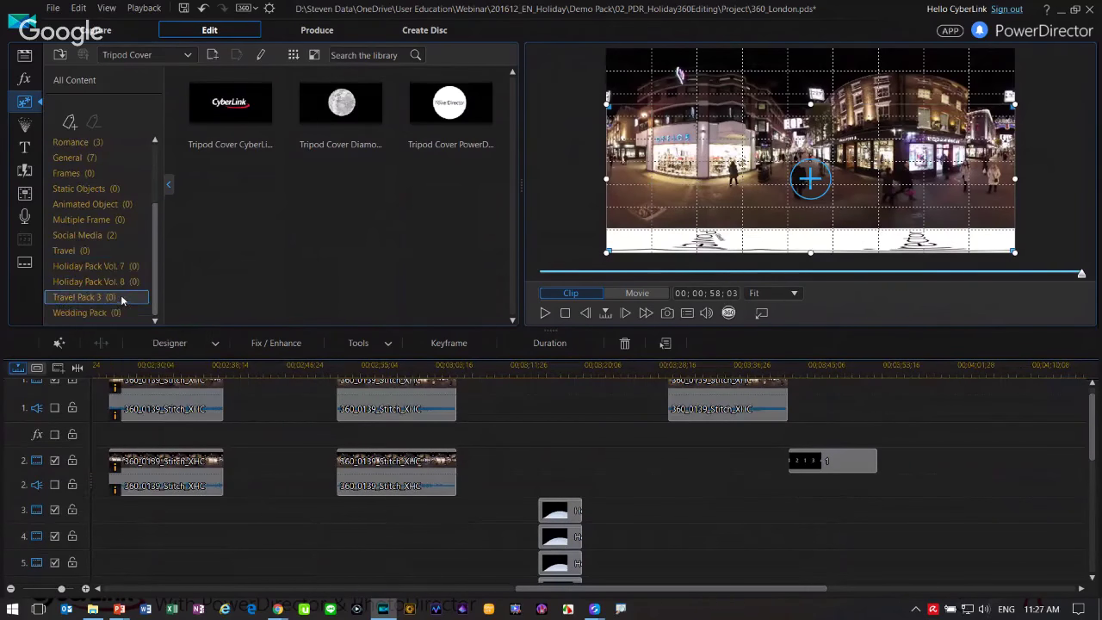
left_click(103, 282)
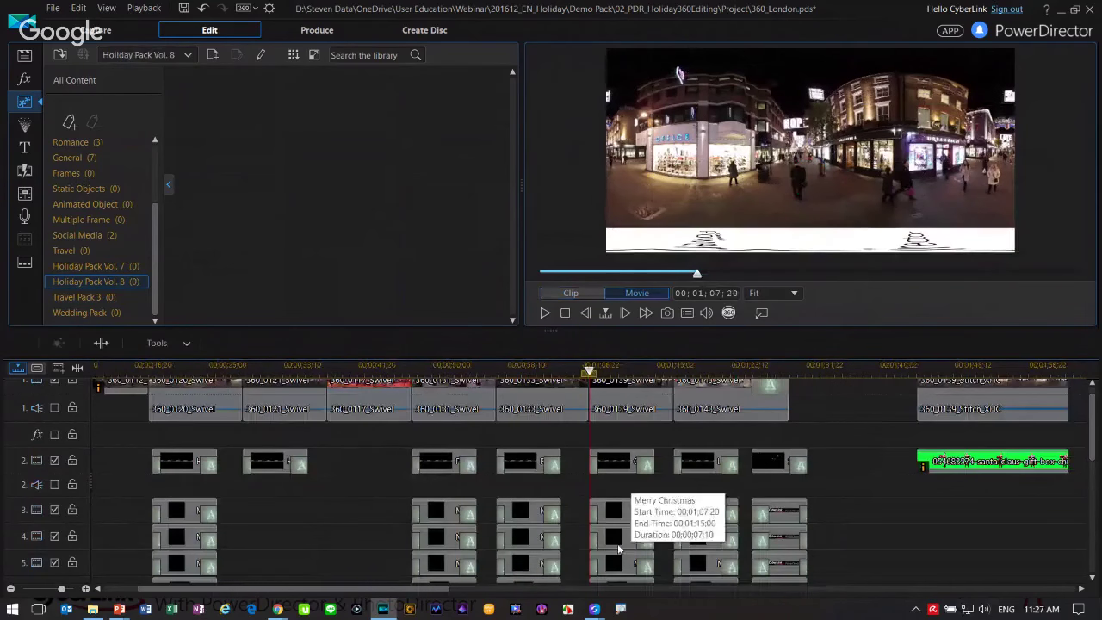
left_click_drag(374, 592, 728, 593)
left_click(879, 371)
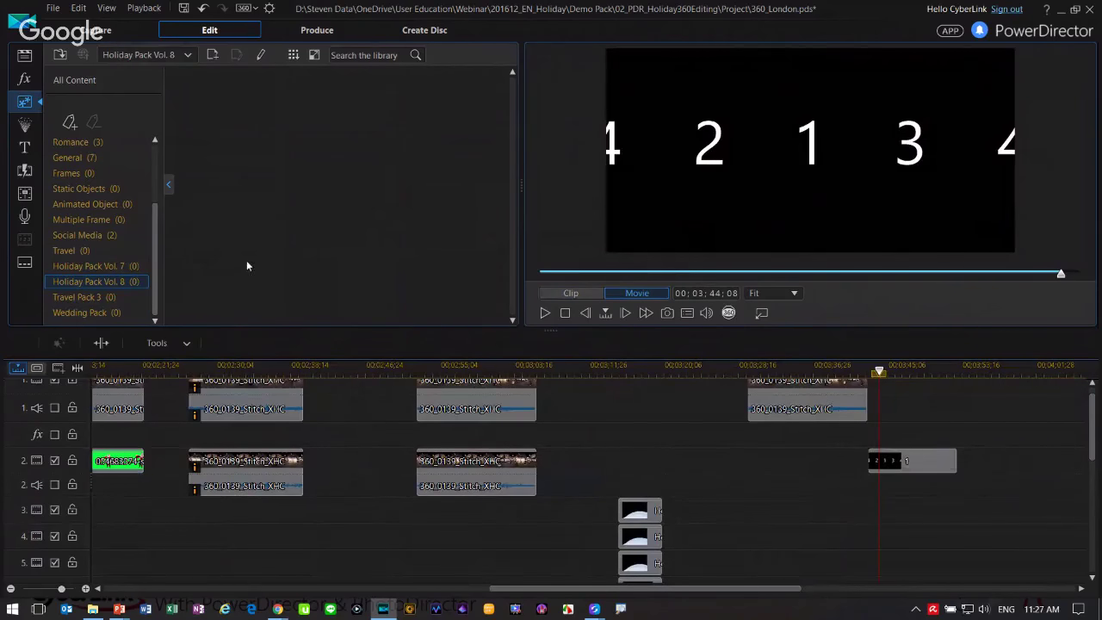
Switch the project aspect ratio to 16:9 and add Lots of Presents to track 3, aligned with the start of the numbered title.
left_click(252, 10)
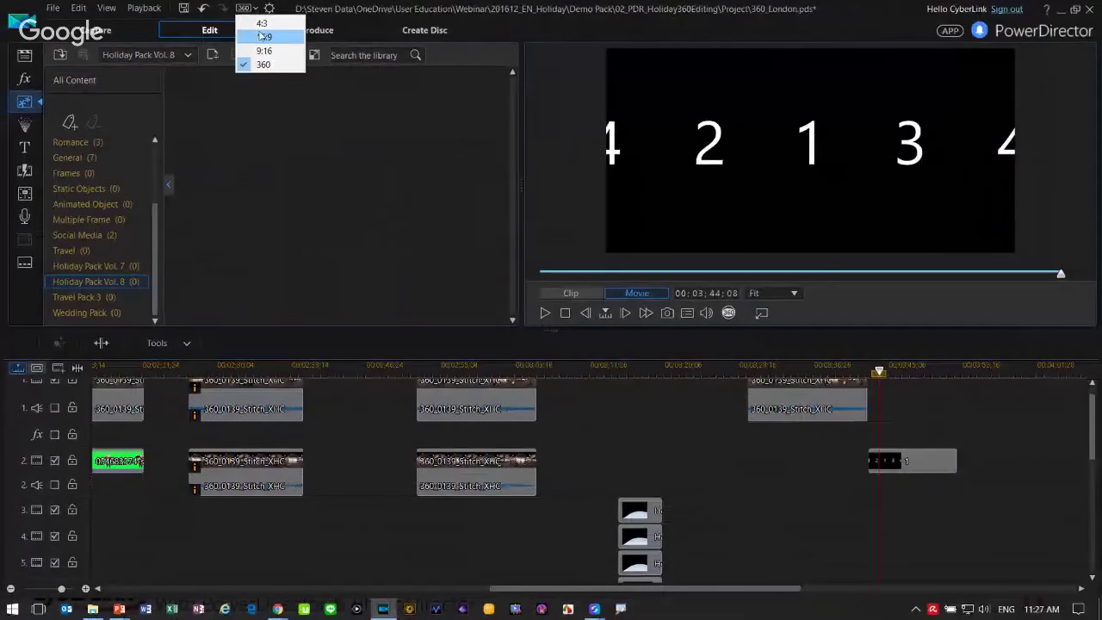
left_click(246, 72)
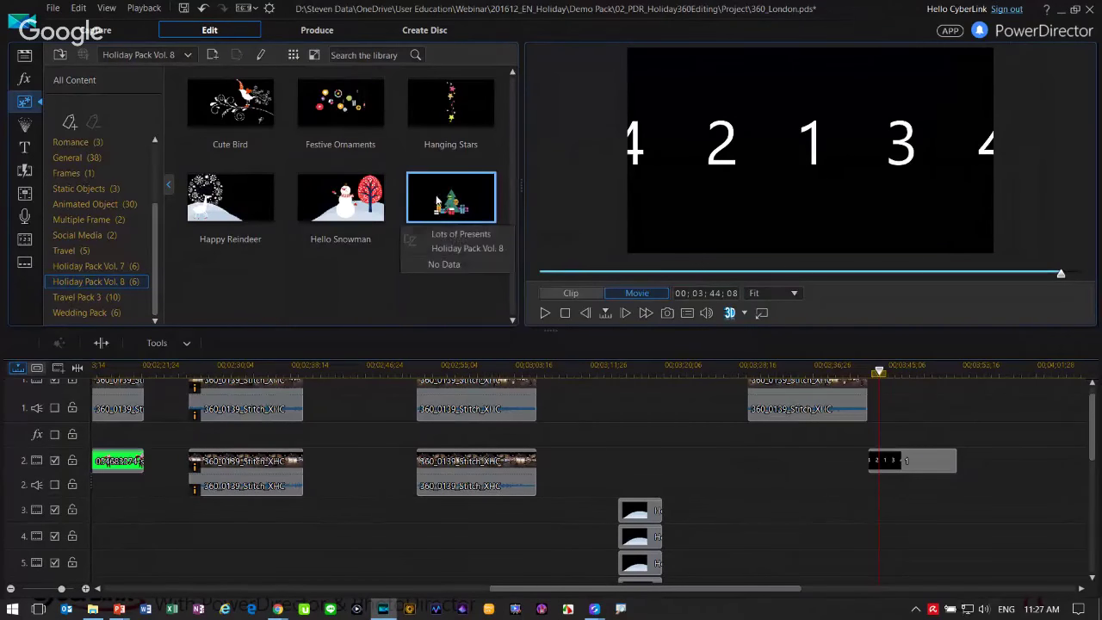
left_click(439, 207)
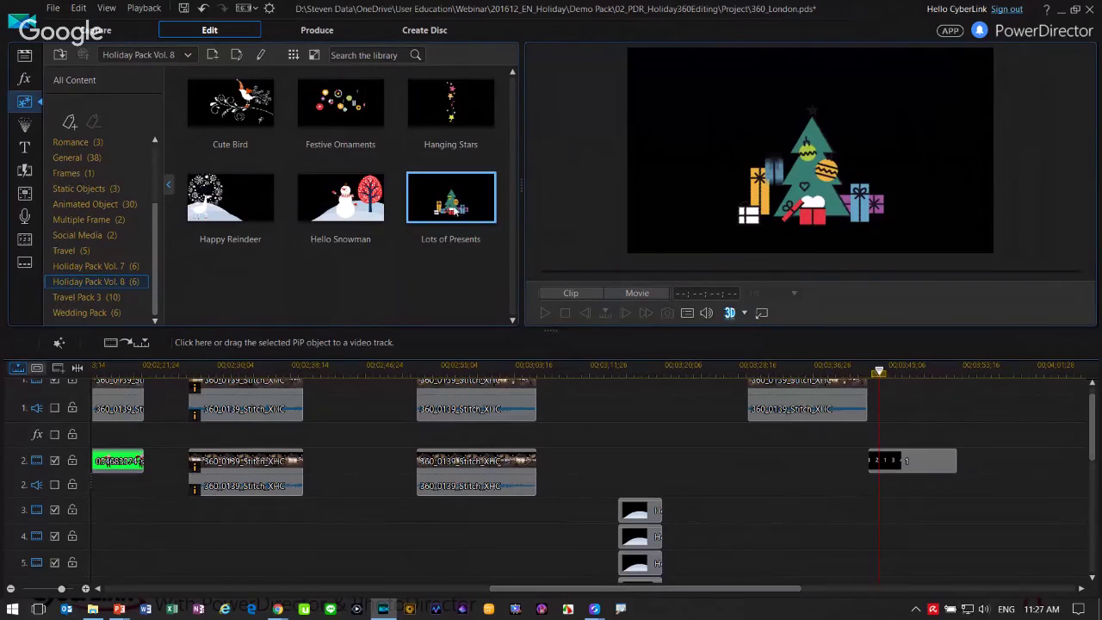
left_click_drag(481, 226, 872, 523)
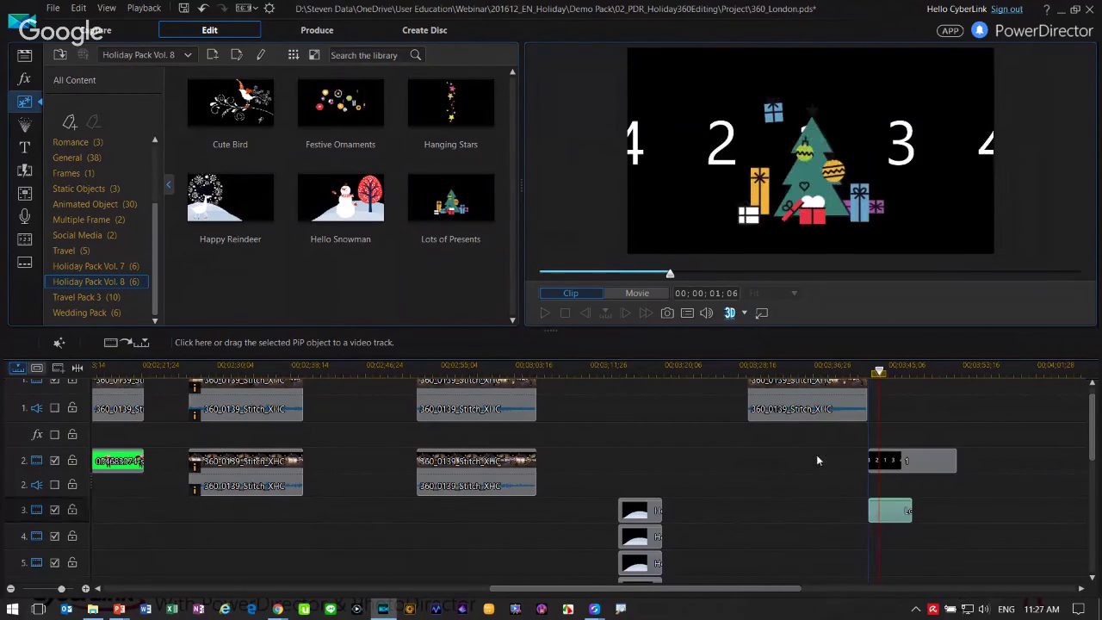
Set the project aspect ratio back to 360, shrink the presents graphic, and place it between numbers 2 and 1.
left_click(251, 8)
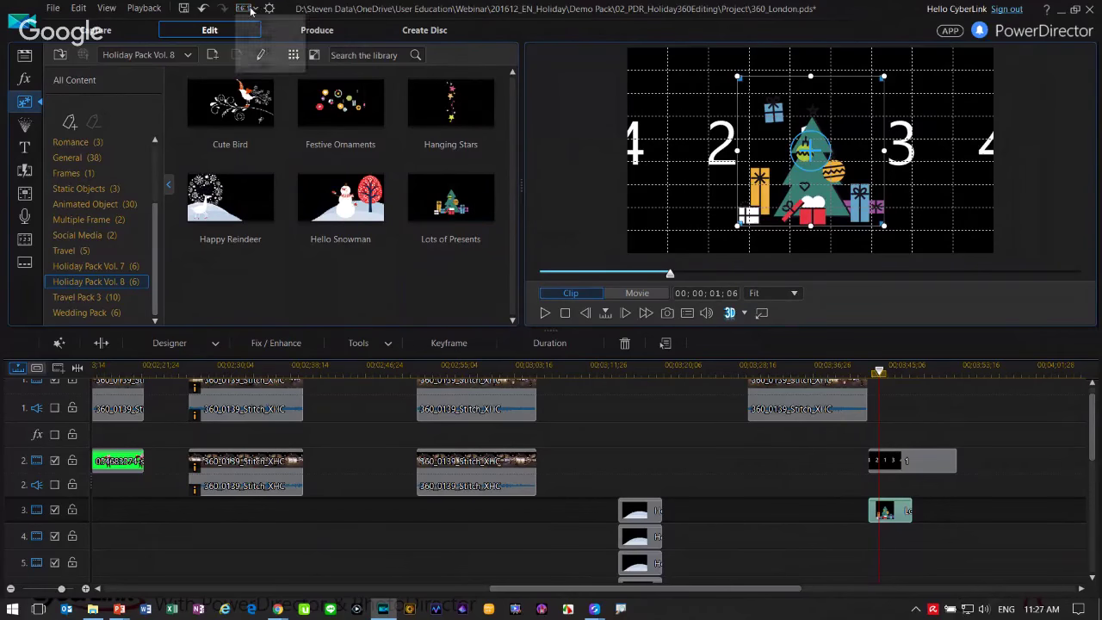
left_click(263, 37)
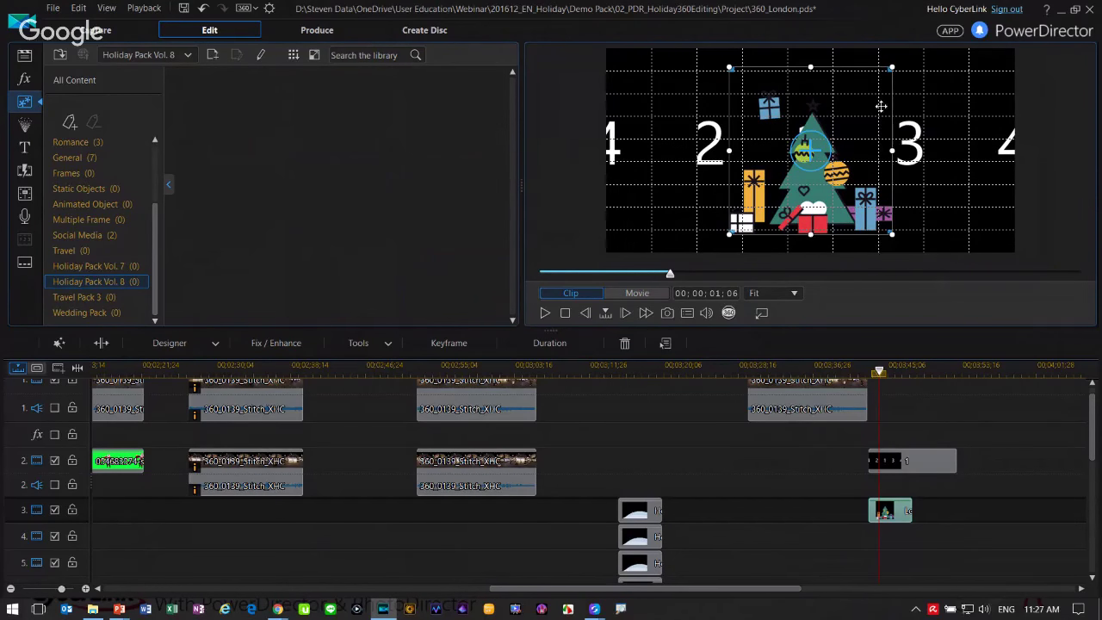
left_click_drag(803, 150, 763, 151)
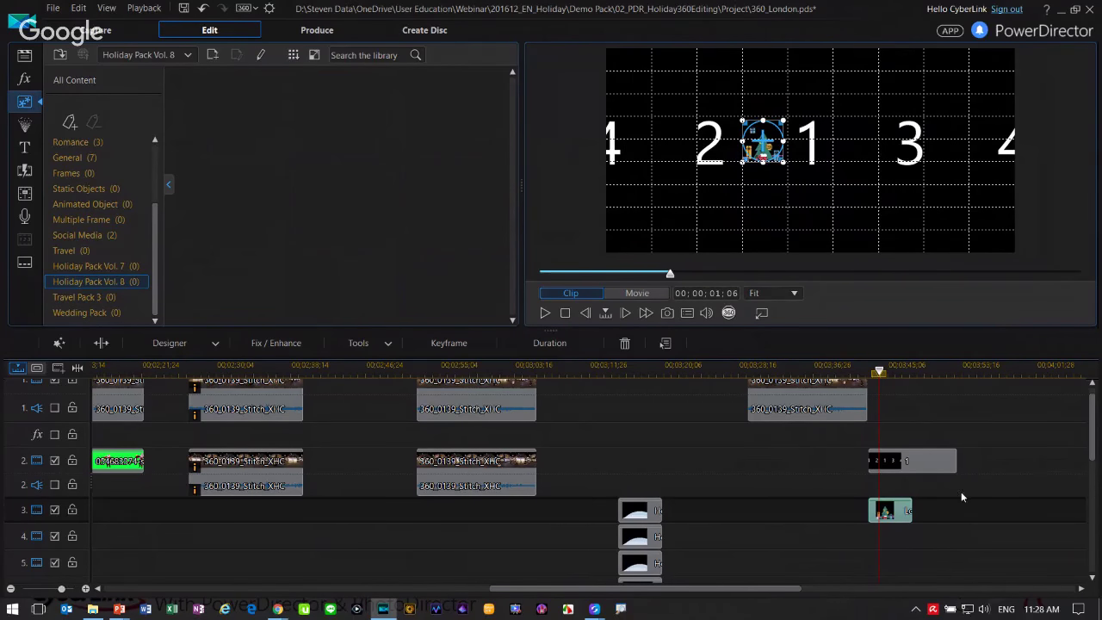
Duplicate the presents clip onto track 4 and move the copy between numbers 1 and 3 in the frame.
left_click_drag(890, 511, 897, 540)
left_click_drag(763, 142, 857, 147)
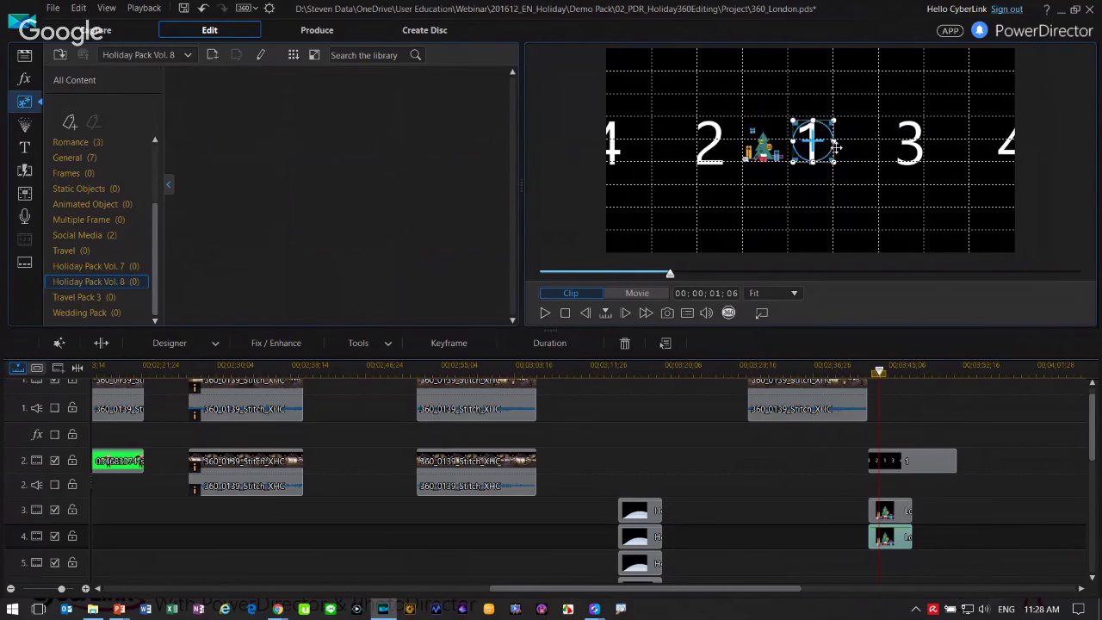
Paste another presents clip onto track 5 at the start of the numbered title and place it between numbers 4 and 2.
left_click(889, 575)
key("ctrl+v")
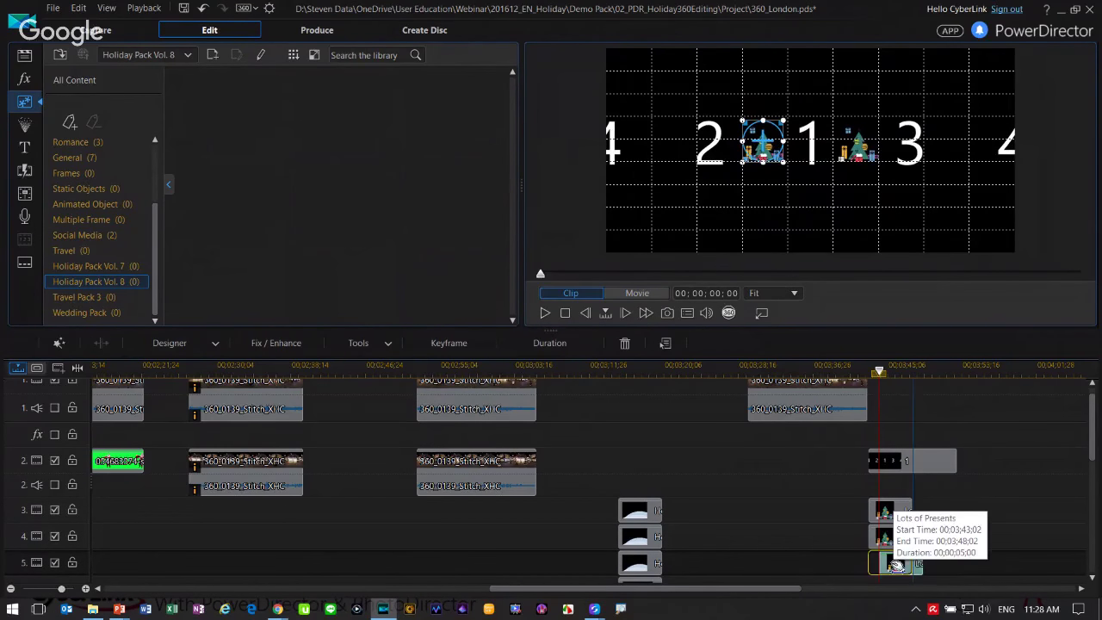
left_click_drag(761, 145, 653, 148)
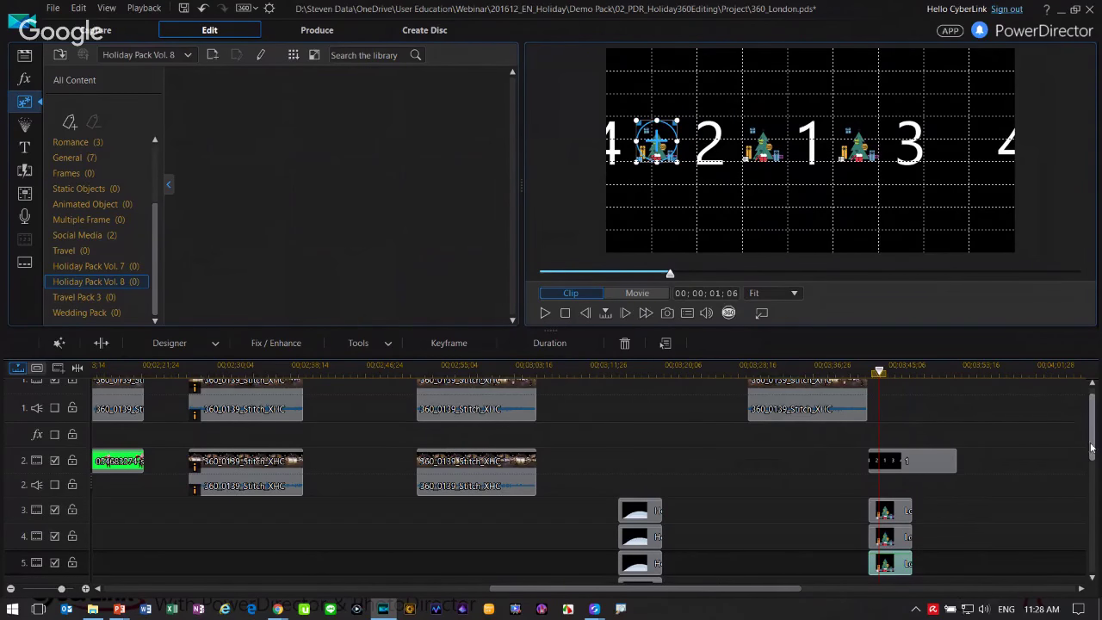
Paste a fourth presents clip onto track 6, align it with the others, and place it between number 3 and the far-right 4.
scroll(1034, 500, "down", 2)
left_click(900, 538)
key("ctrl+v")
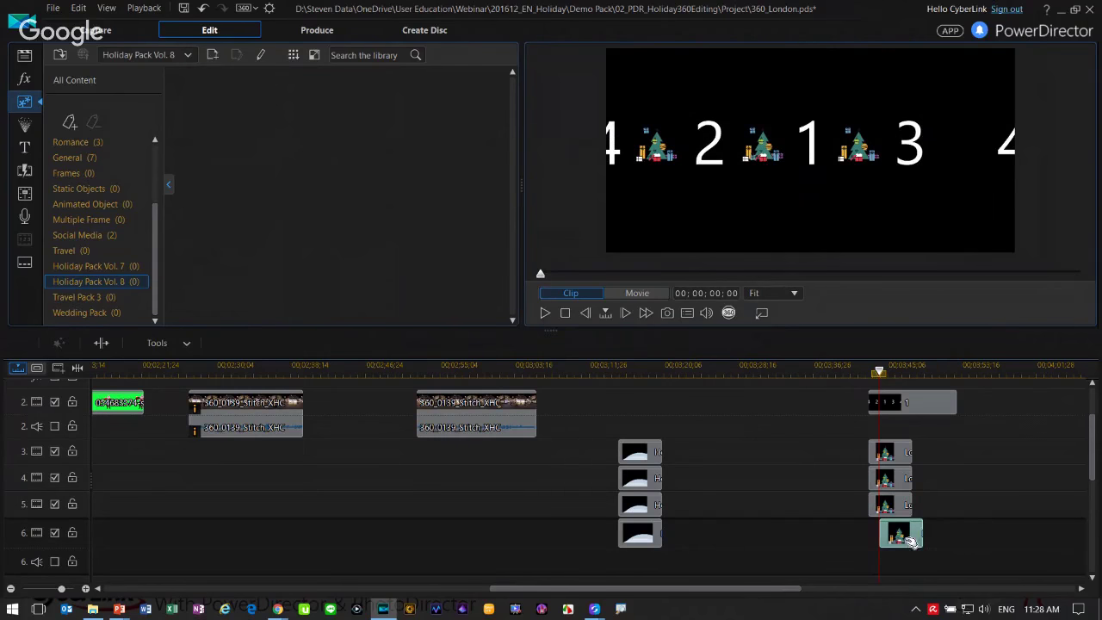
left_click_drag(900, 541, 890, 540)
left_click_drag(763, 143, 967, 150)
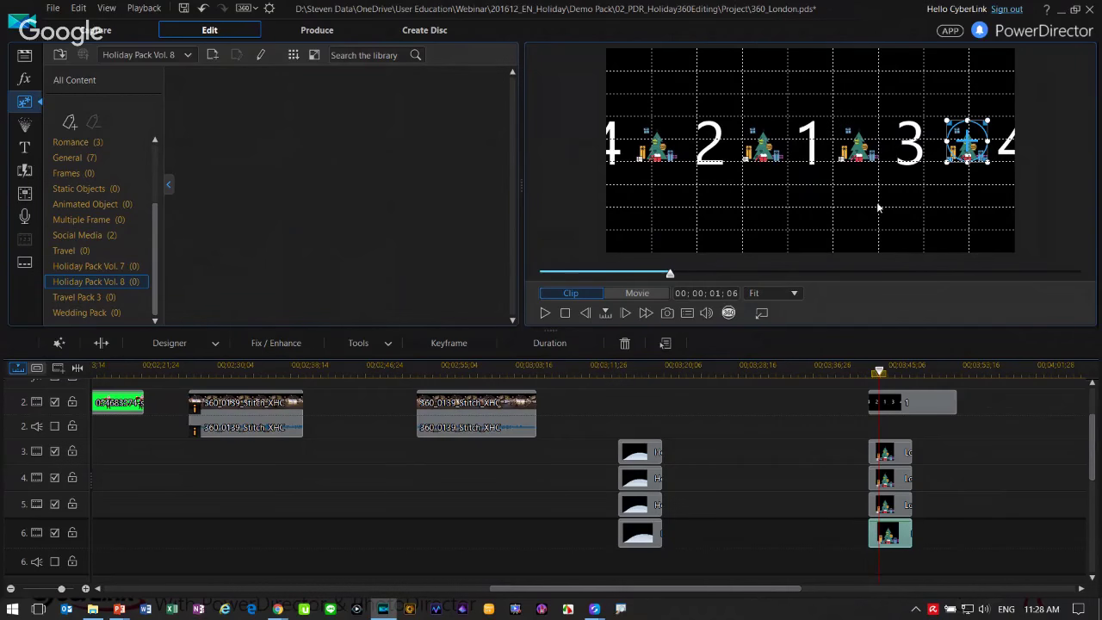
Preview the numbered title with the presents graphics full screen in 360° view, and return to the flat view.
double_click(746, 237)
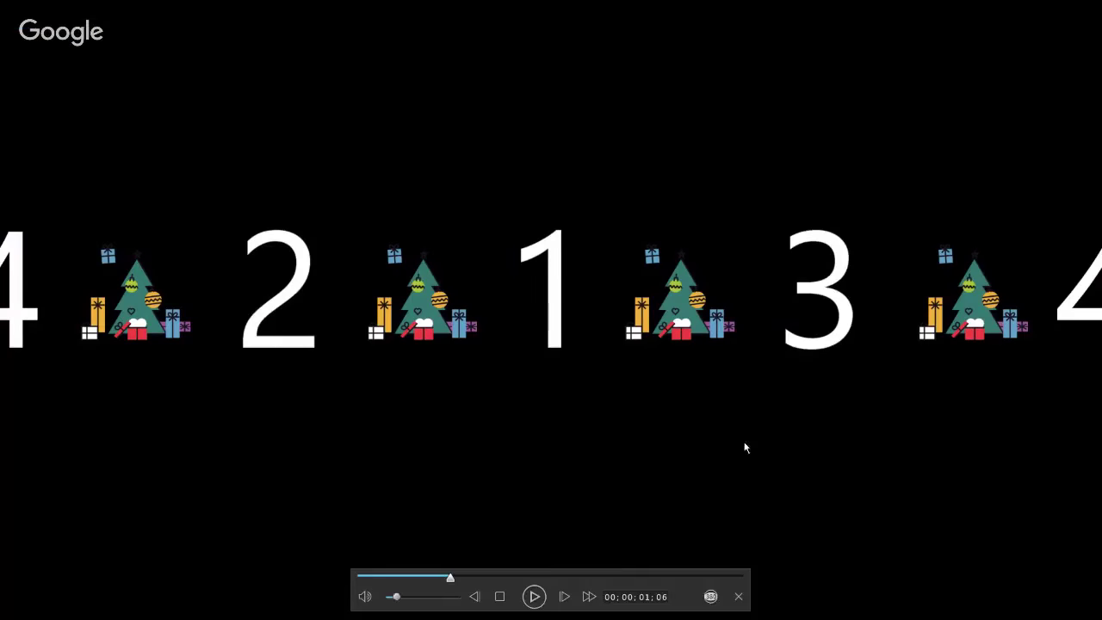
left_click(712, 596)
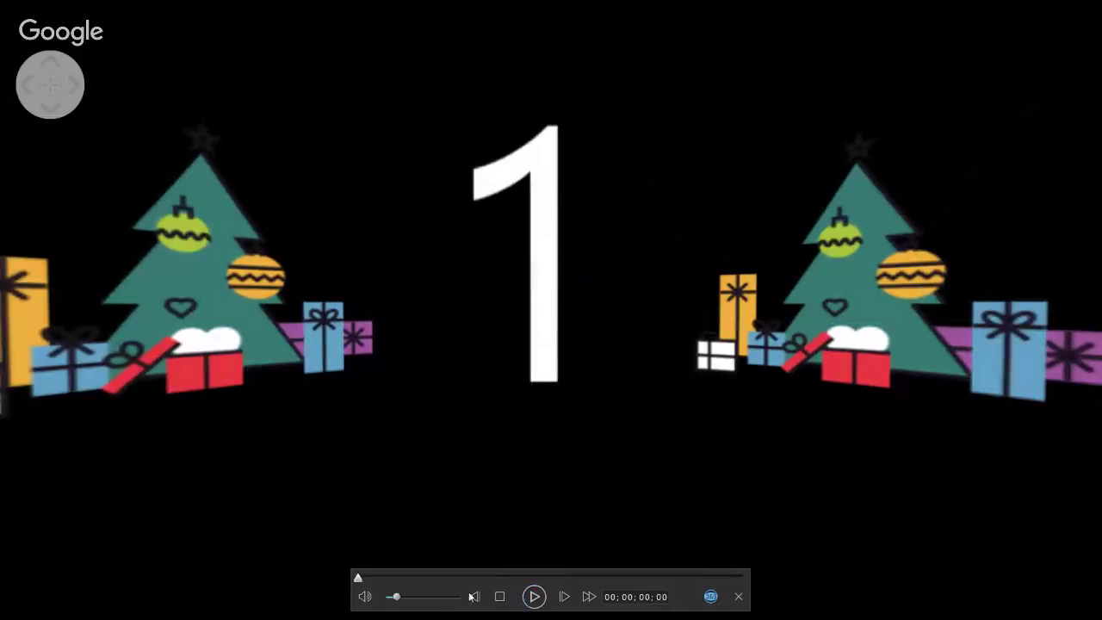
left_click(738, 598)
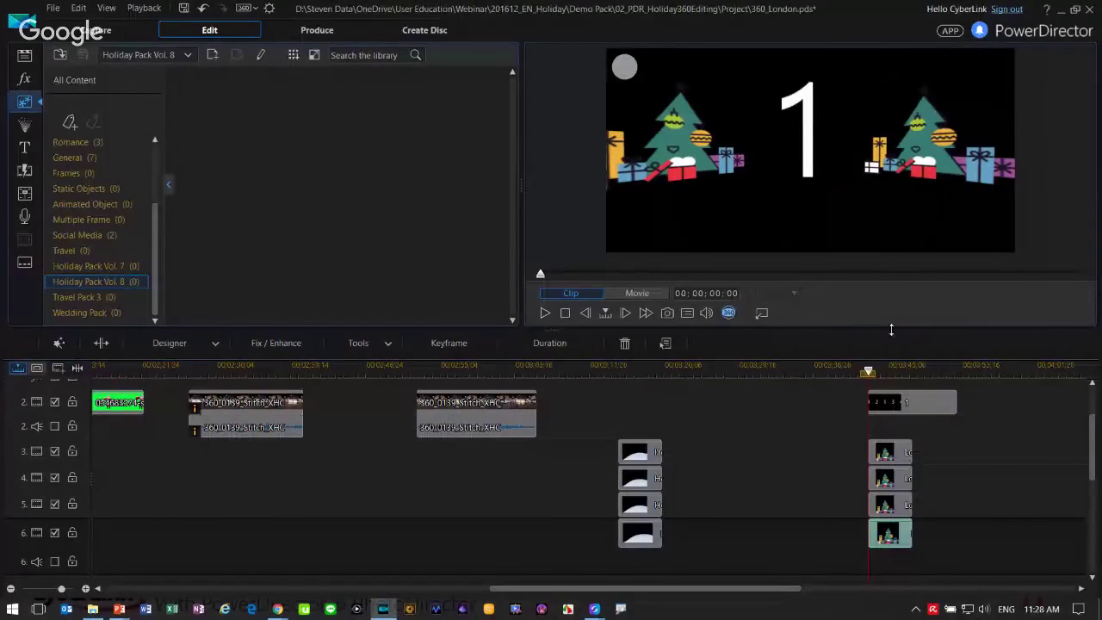
left_click(906, 402)
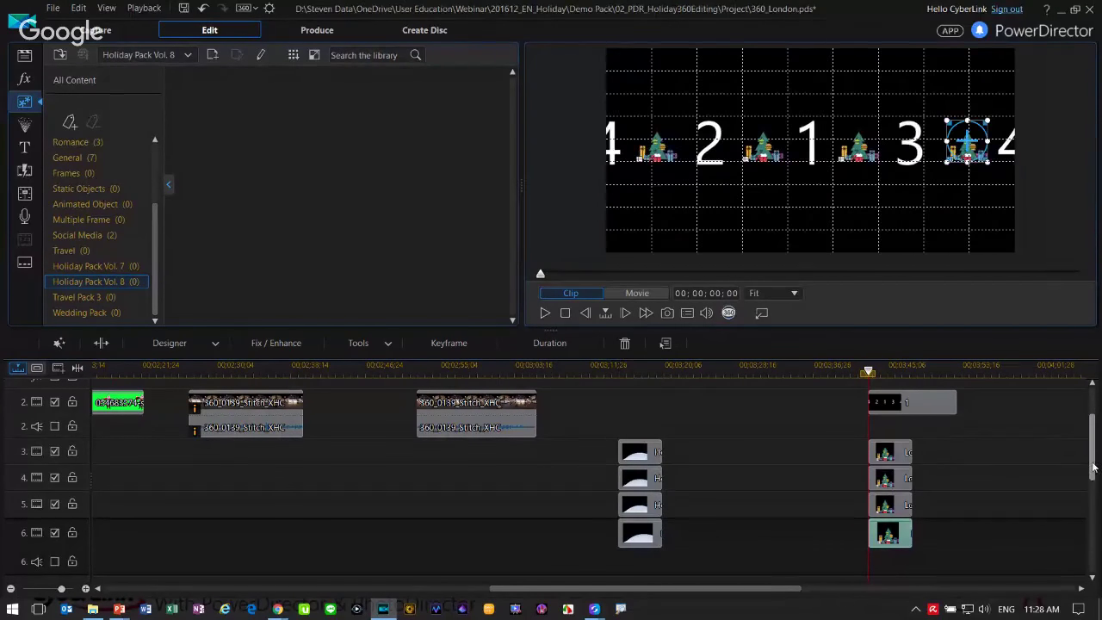
Go back to the beginning of the timeline and look at the 0120, 0121, 0117 and 0131 Swivel clips in turn.
scroll(905, 402, "up", 2)
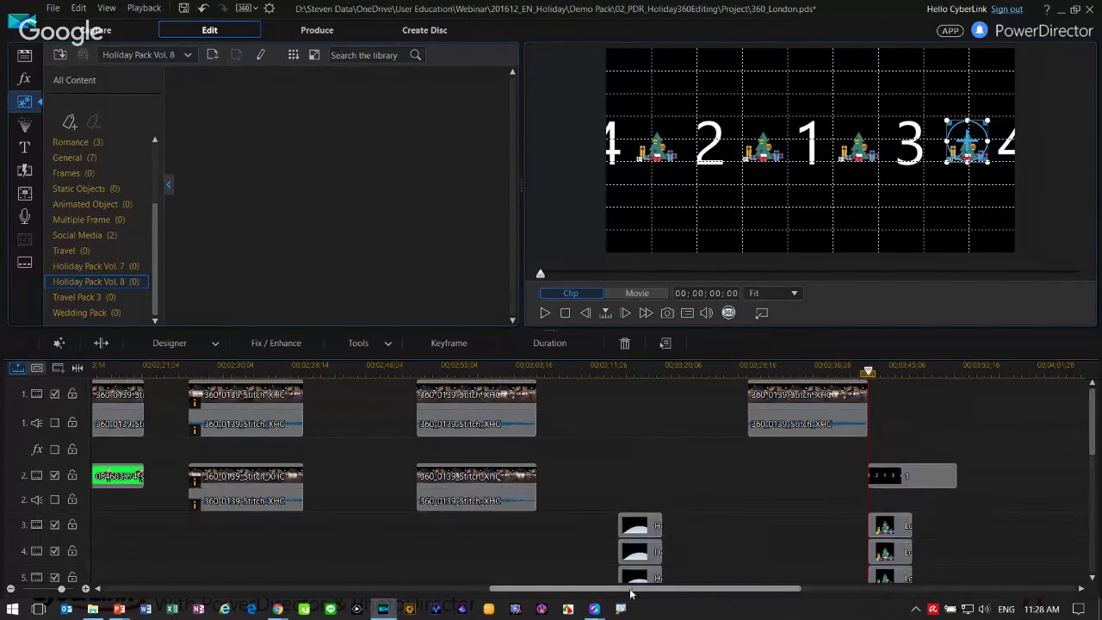
left_click_drag(616, 588, 223, 586)
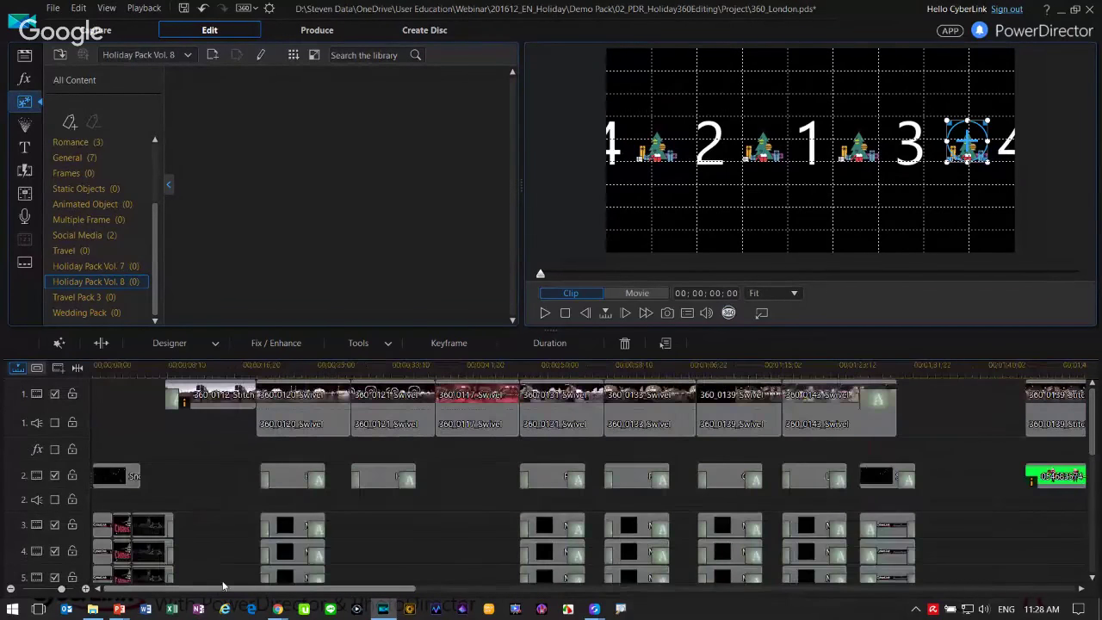
left_click(272, 369)
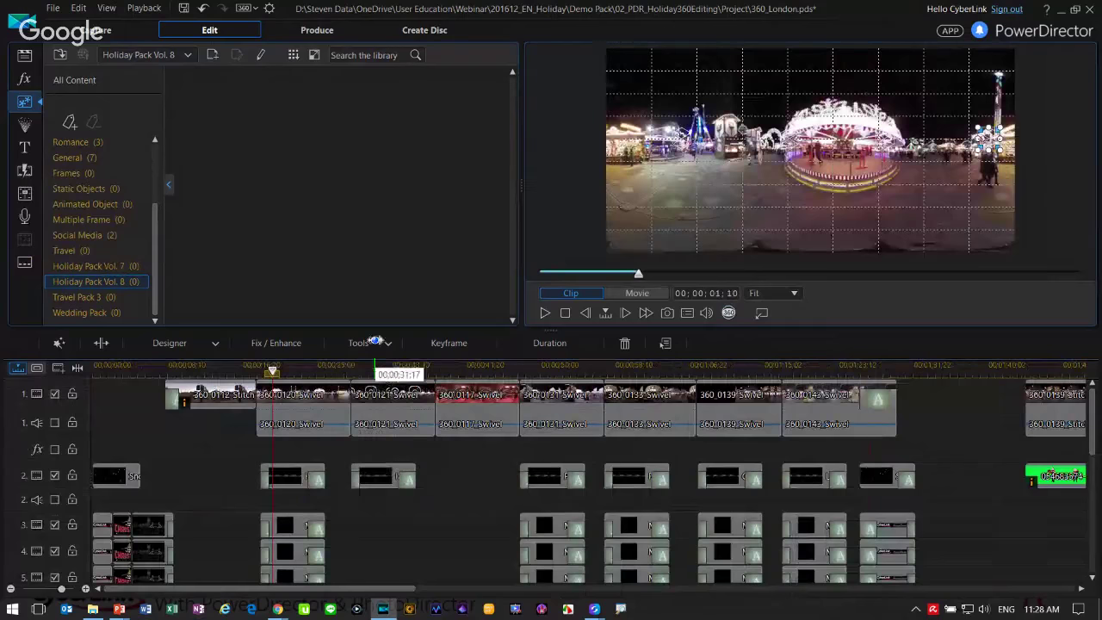
left_click(382, 367)
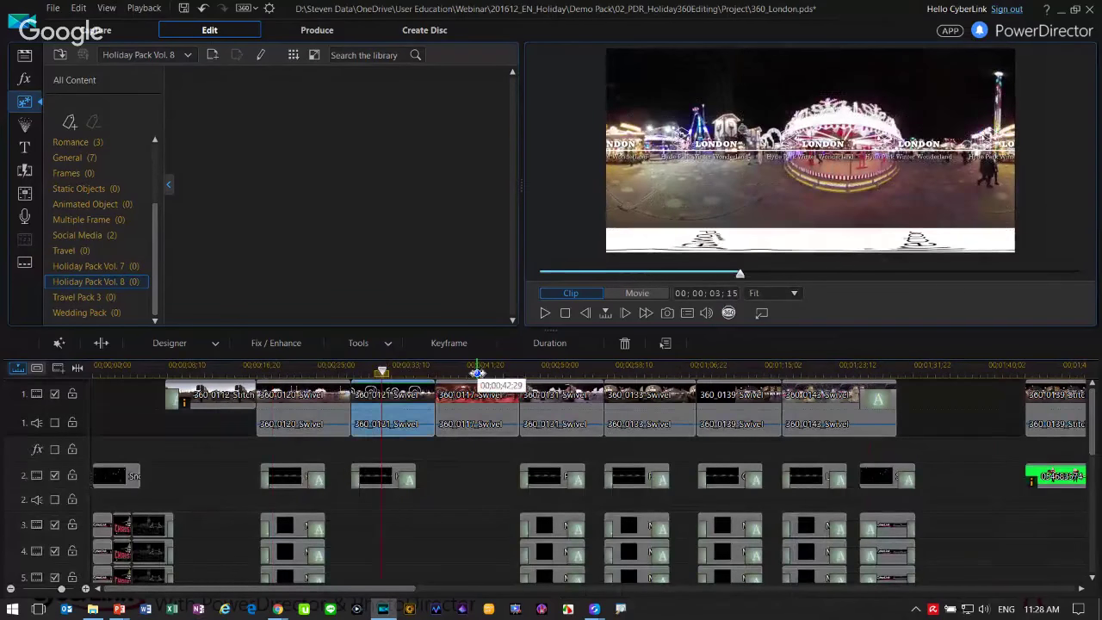
left_click(478, 369)
left_click(542, 371)
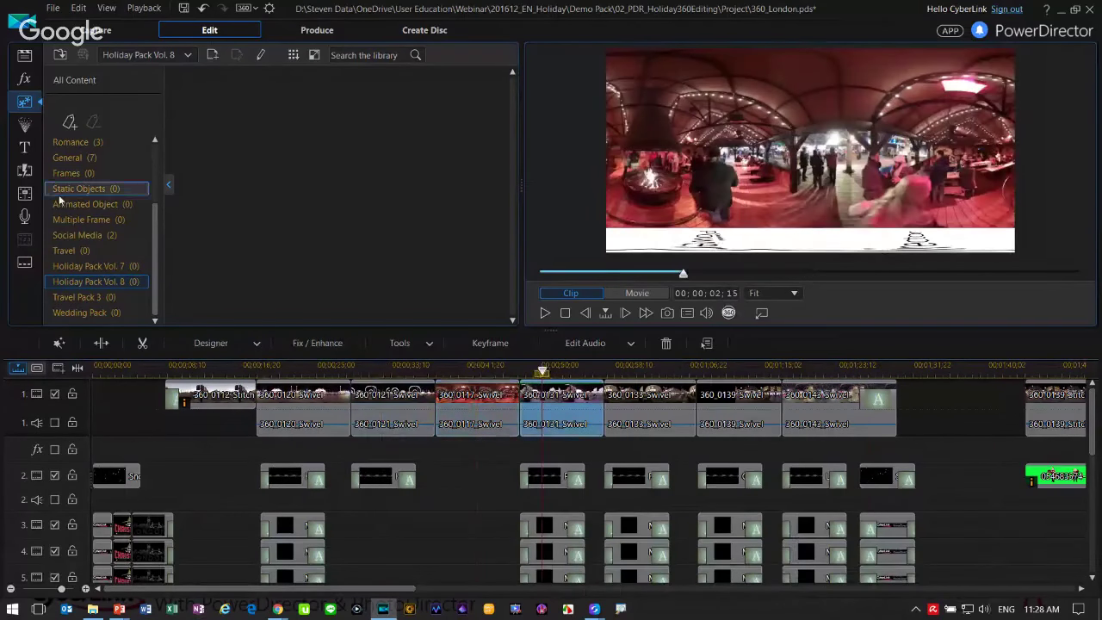
Add a Fade transition between the 360_0120_Swivel and 360_0121_Swivel clips on track 1.
left_click(24, 170)
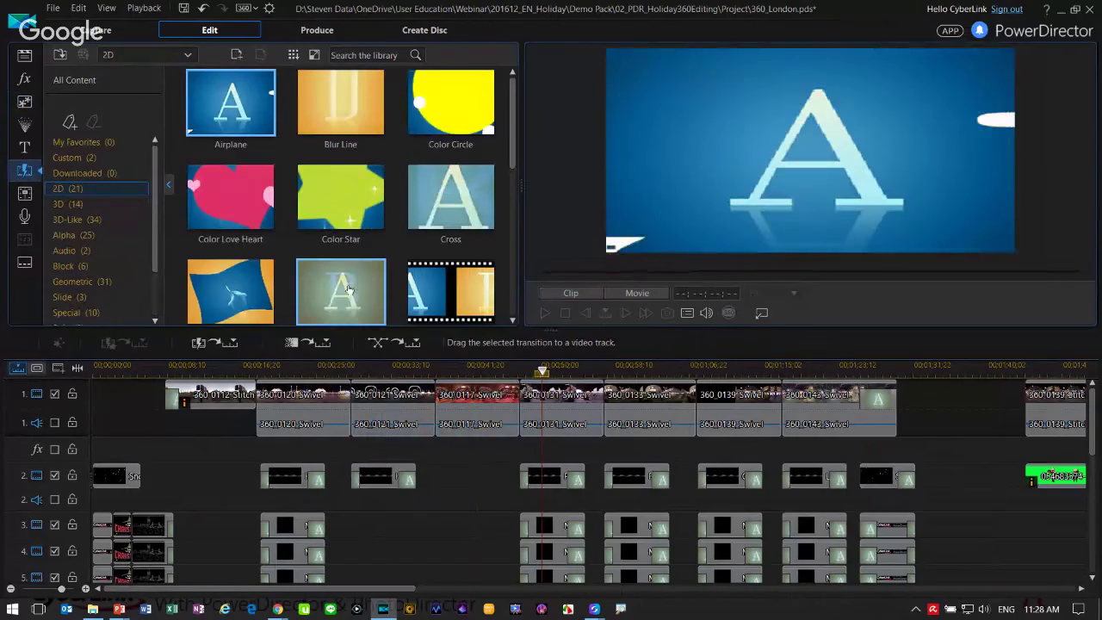
left_click(350, 397)
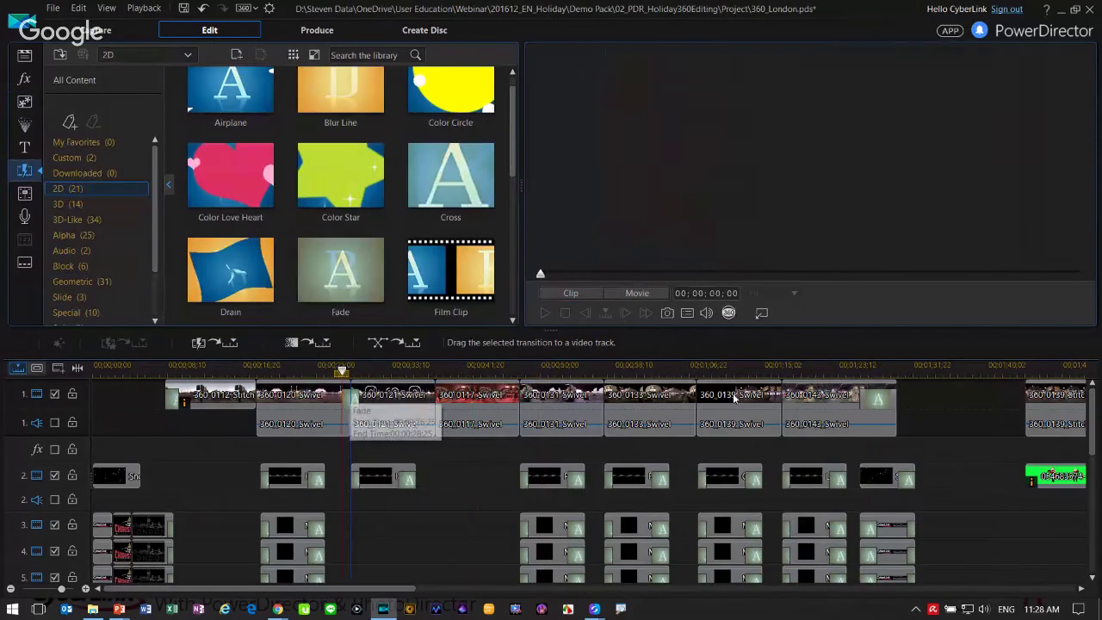
Play the stitched street clips from 00;02;27;05 in 360° view, look around the scene, and pause playback.
scroll(811, 376, "down", 3)
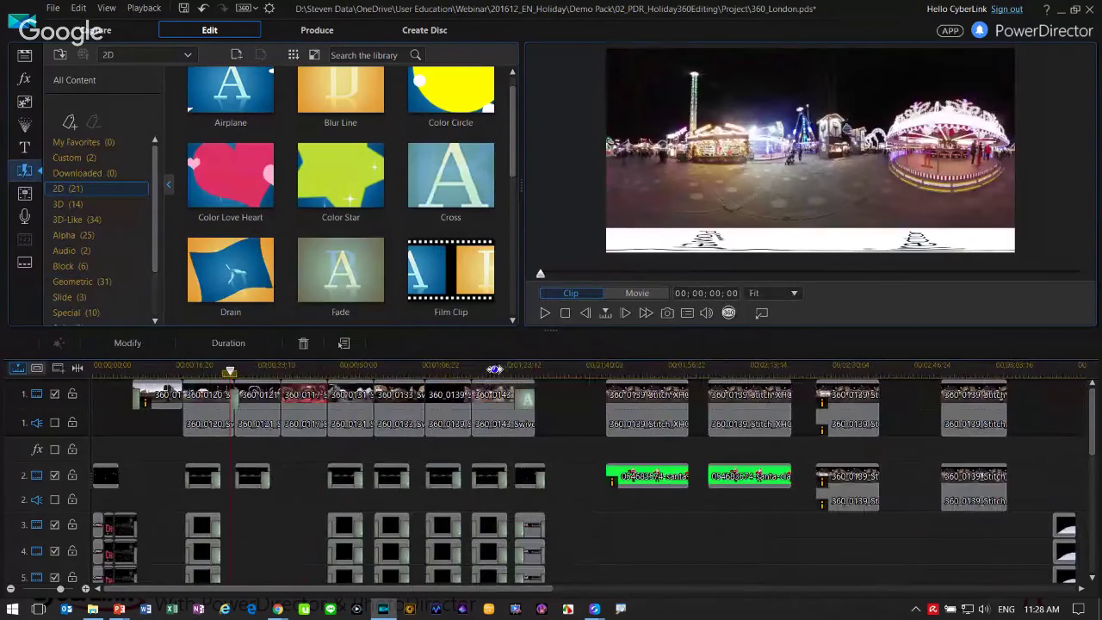
left_click(813, 371)
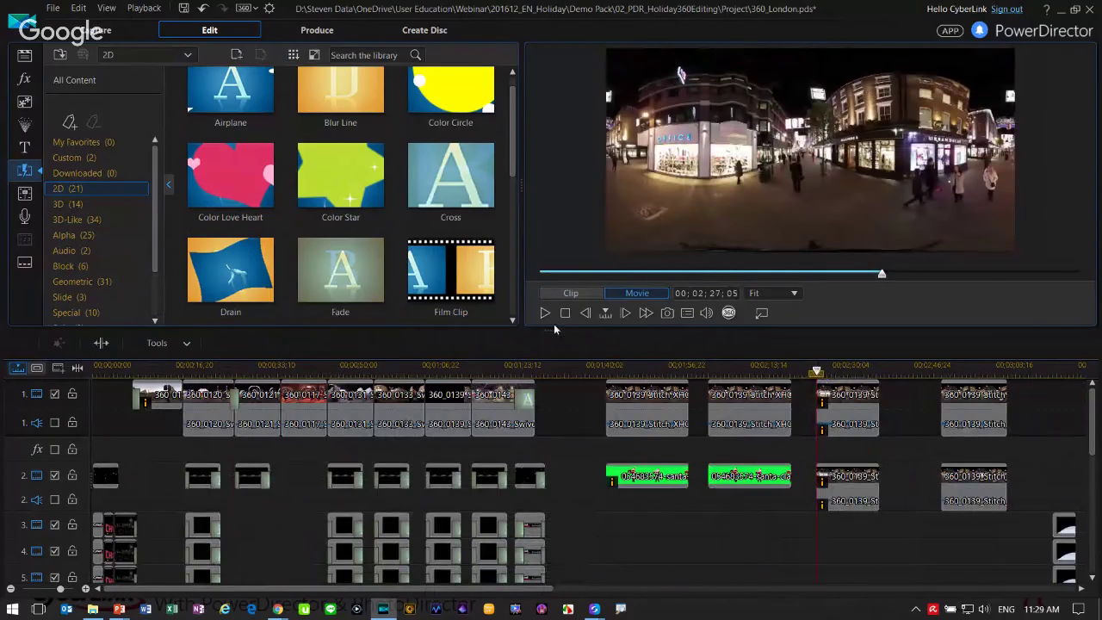
left_click(730, 313)
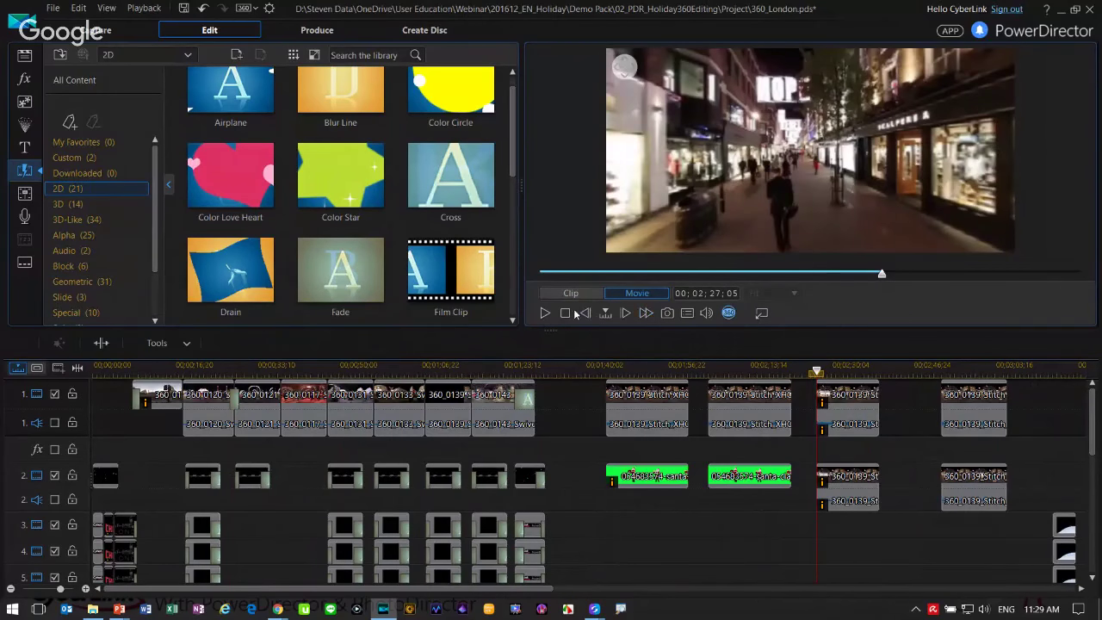
left_click(544, 313)
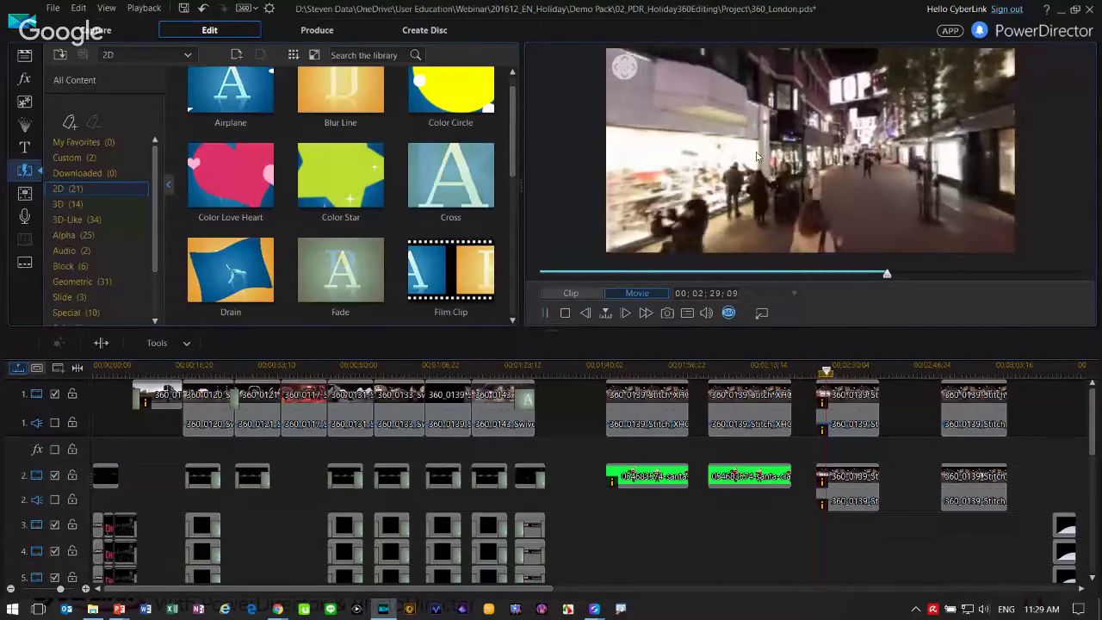
left_click_drag(800, 159, 839, 194)
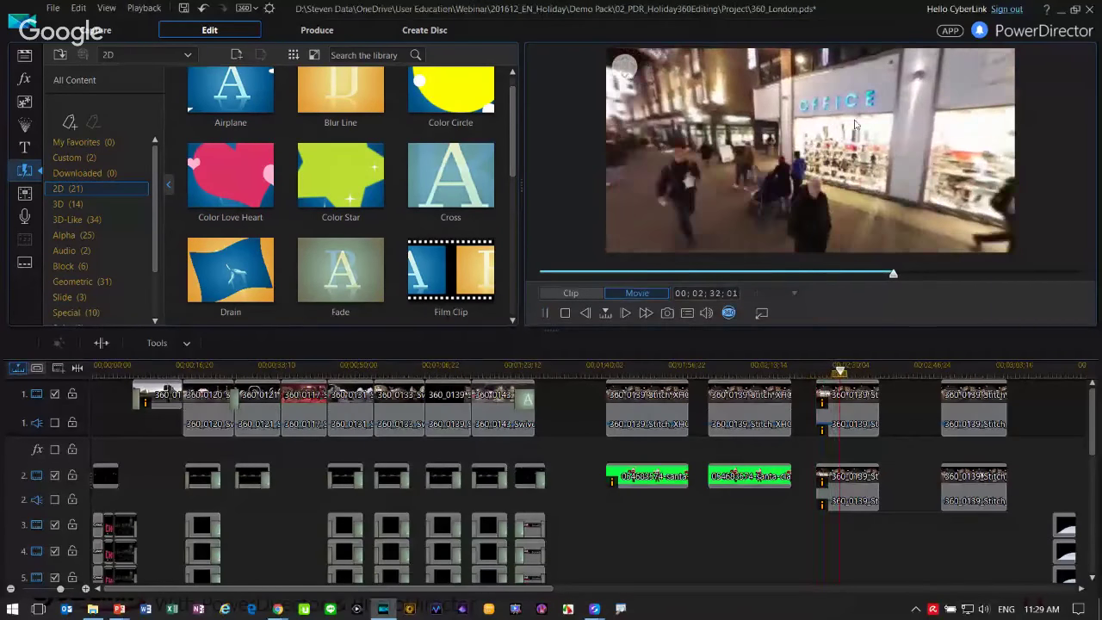
left_click(545, 313)
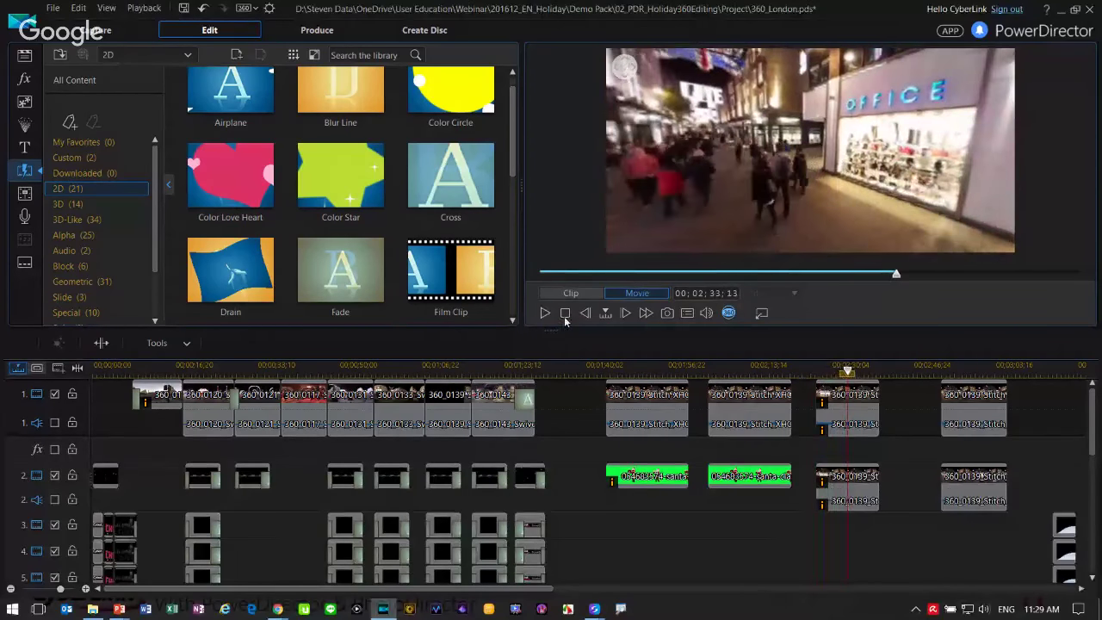
Switch to flat view and inspect the stacked 360_0139_Stitch_XHC clips on tracks 1 and 2 at about 00;02;52.
left_click(827, 370)
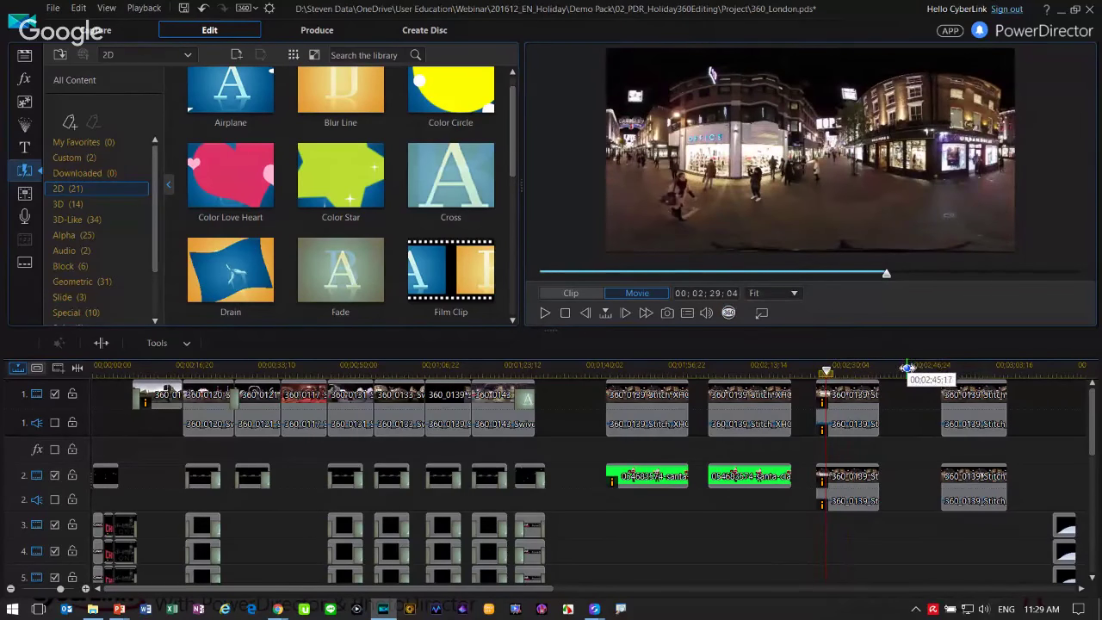
left_click_drag(916, 369, 880, 376)
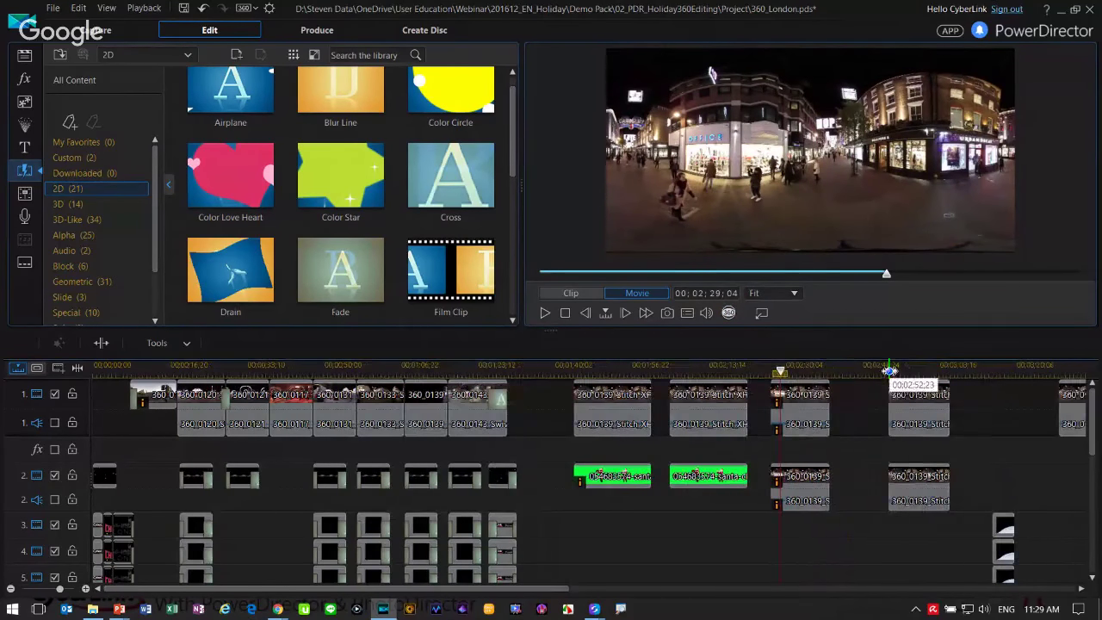
left_click(890, 371)
left_click(911, 403)
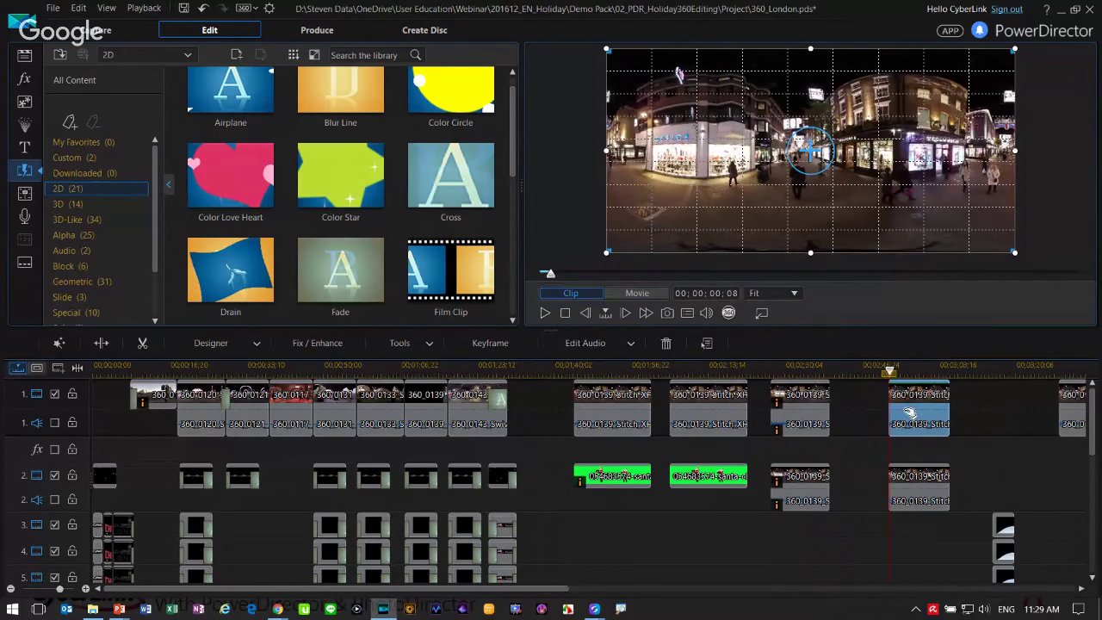
left_click(930, 499)
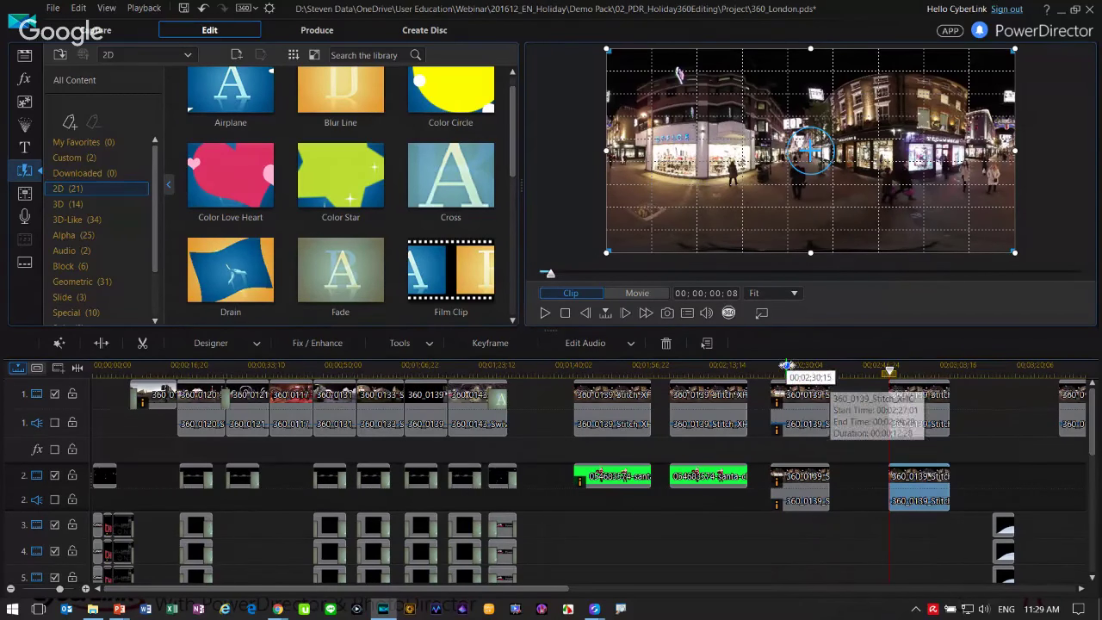
Play the stacked street clips starting at about 00;02;27 in flat view to watch their horizontal pan, and pause.
left_click(777, 372)
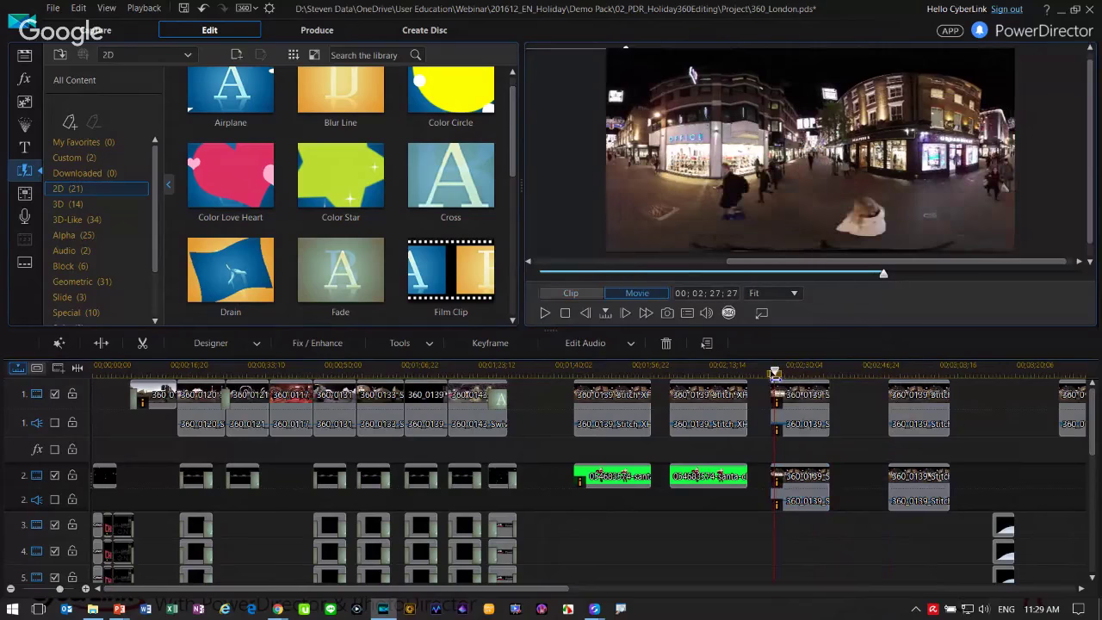
left_click(766, 366)
left_click(546, 315)
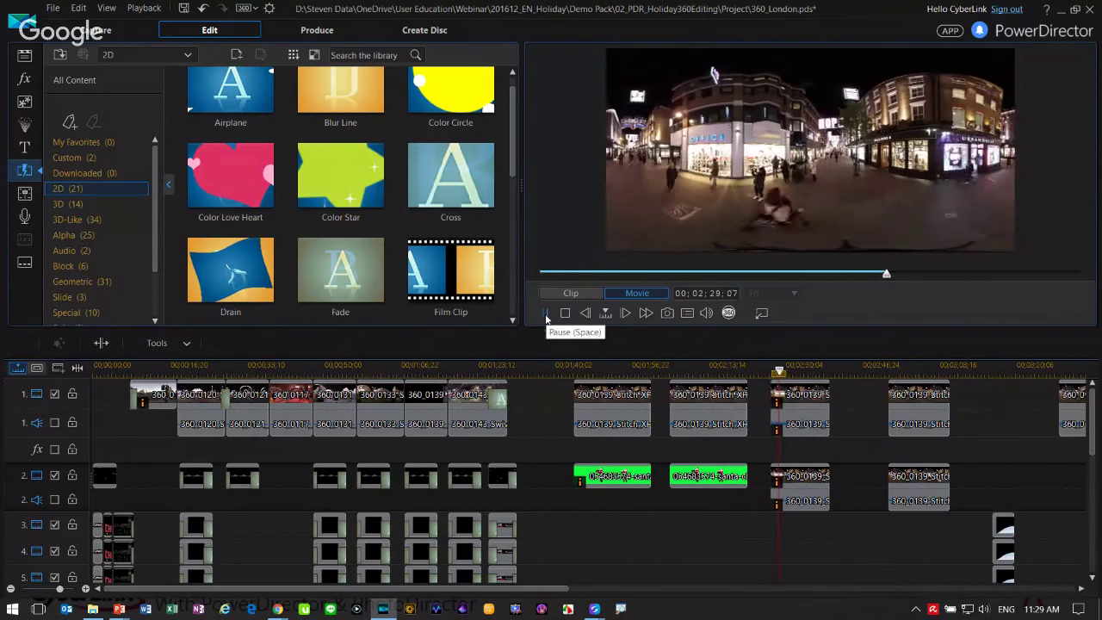
left_click(544, 315)
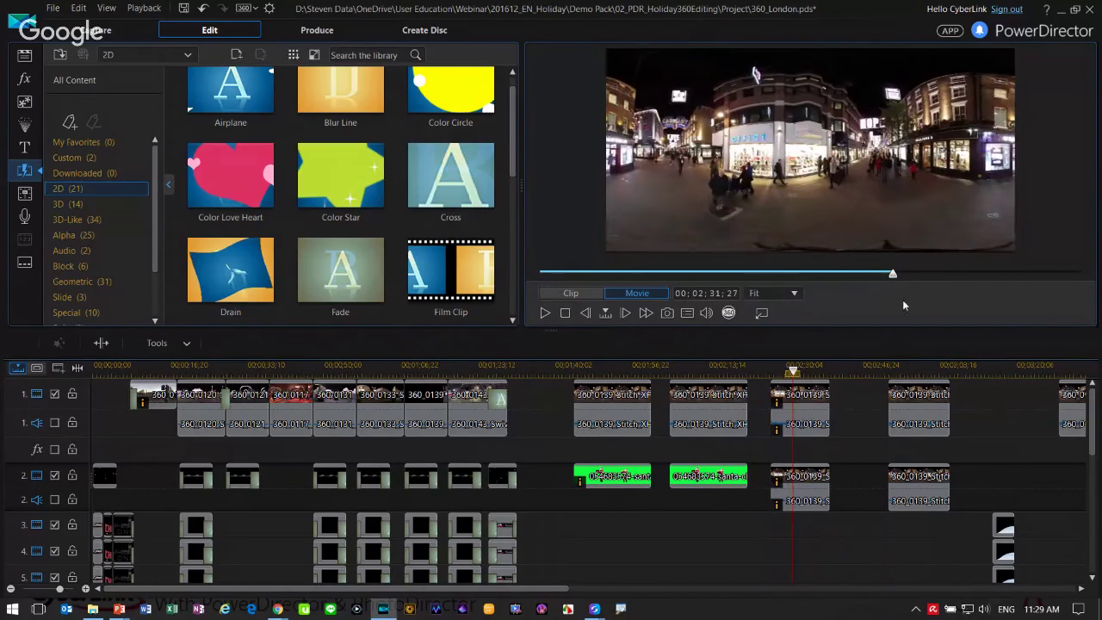
Keyframe the position of the track 1 clip at about 00;02;52 at its start and end, shifting it half a frame right at the end.
left_click(930, 413)
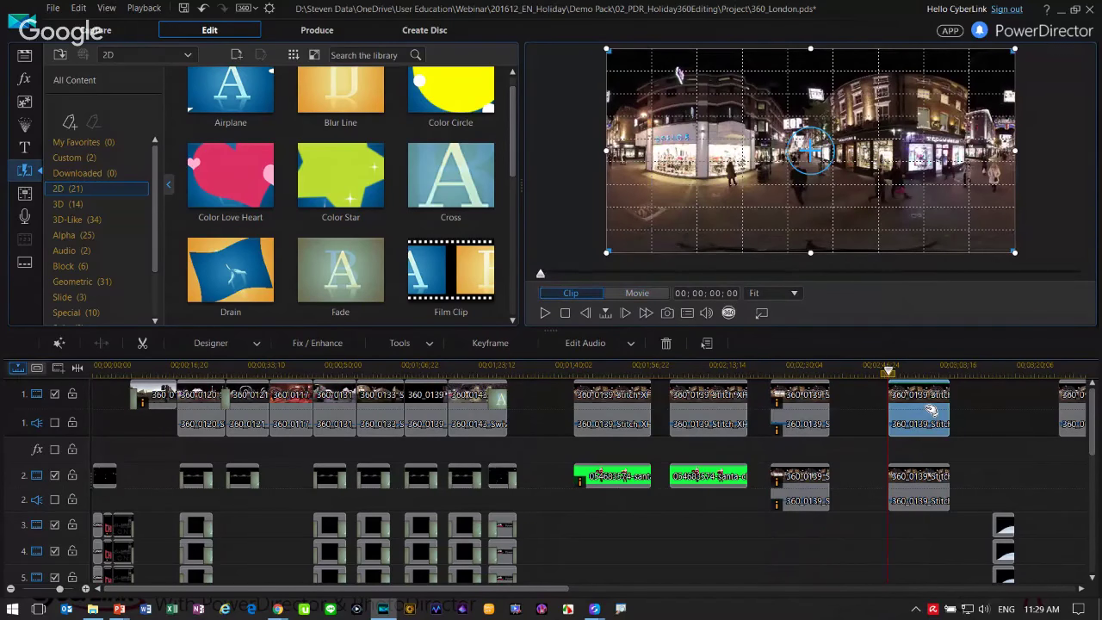
double_click(928, 412)
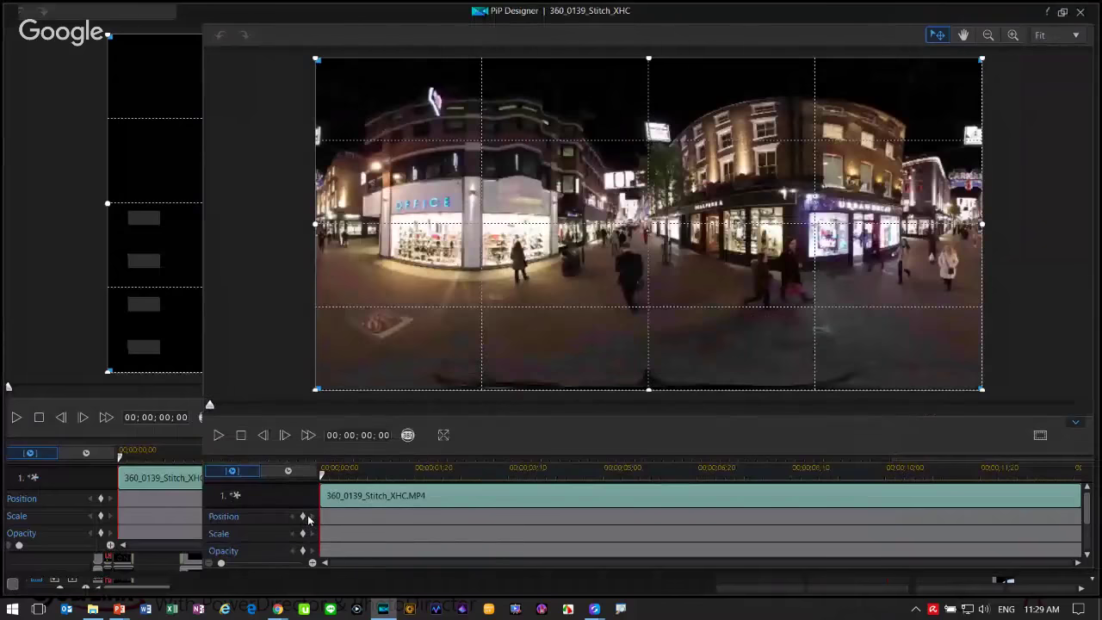
left_click(304, 518)
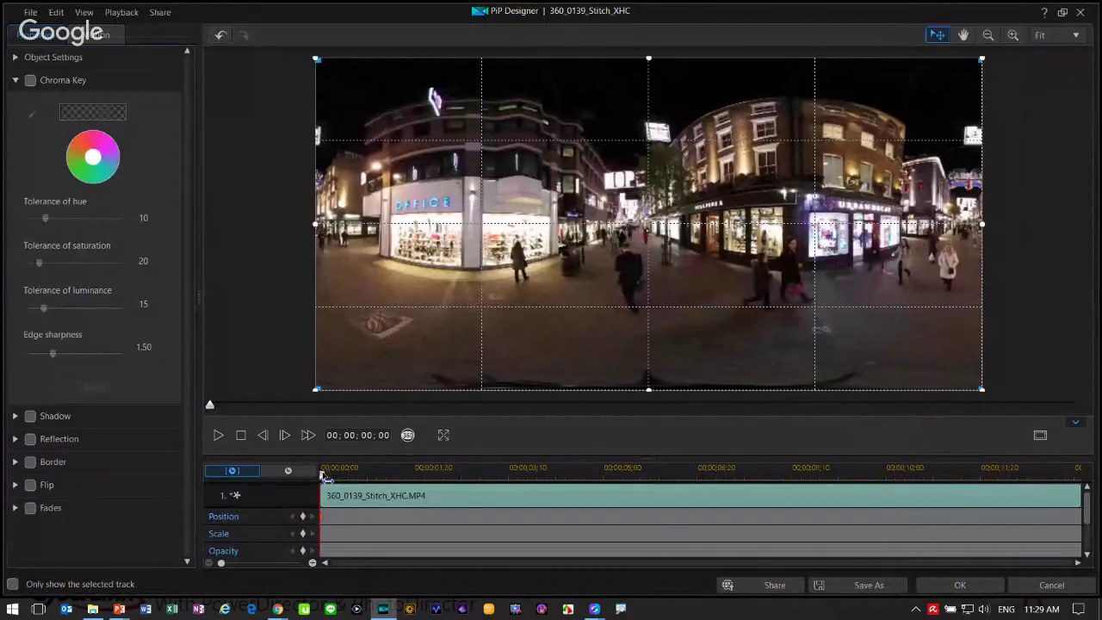
left_click_drag(326, 476, 1080, 474)
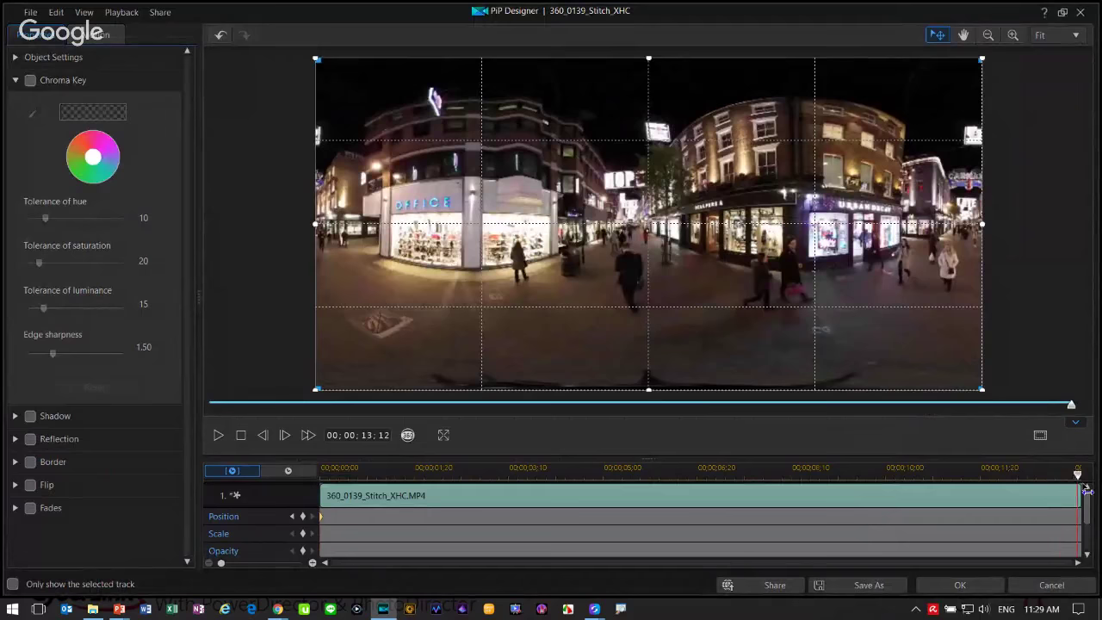
left_click(303, 518)
left_click_drag(430, 201, 751, 201)
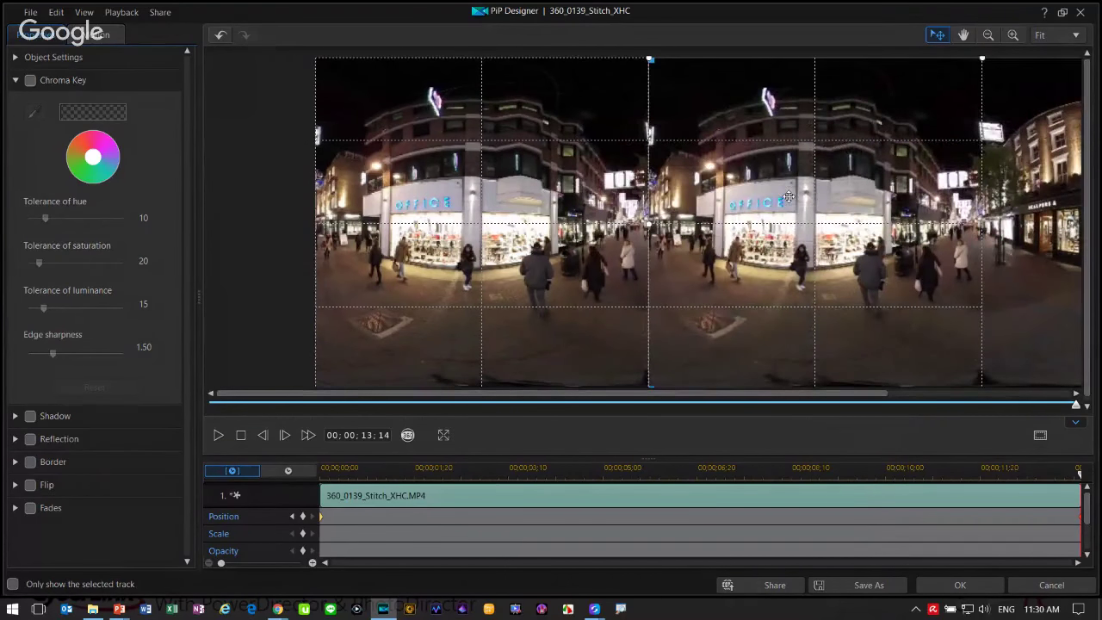
left_click(997, 586)
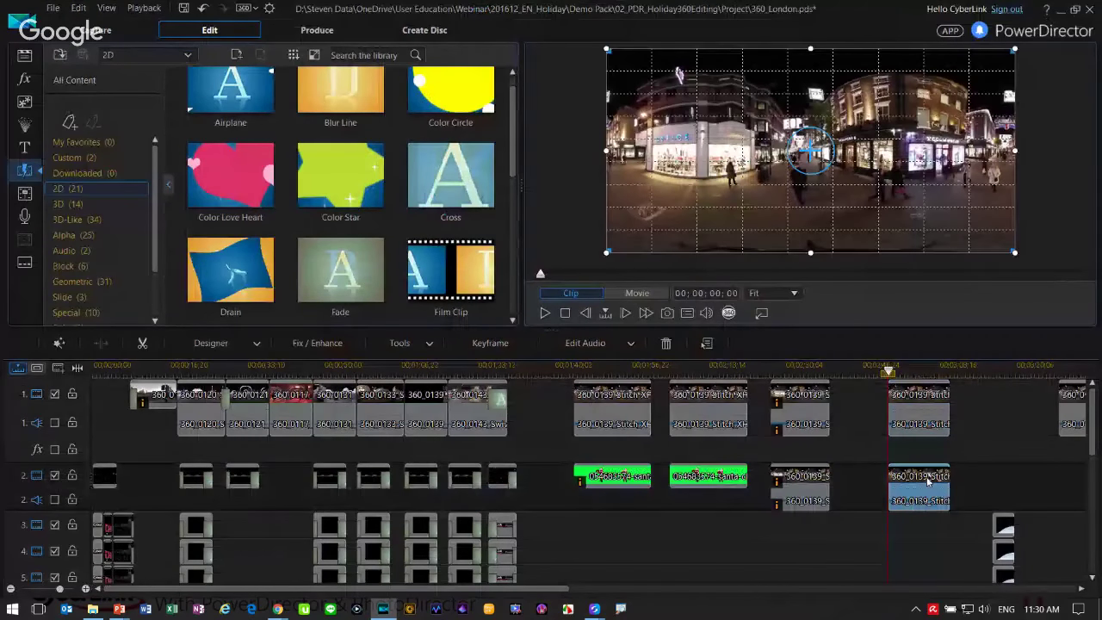
Keyframe the track 2 clip's position at about 00;02;52, starting one full frame left and ending half a frame further right.
double_click(927, 482)
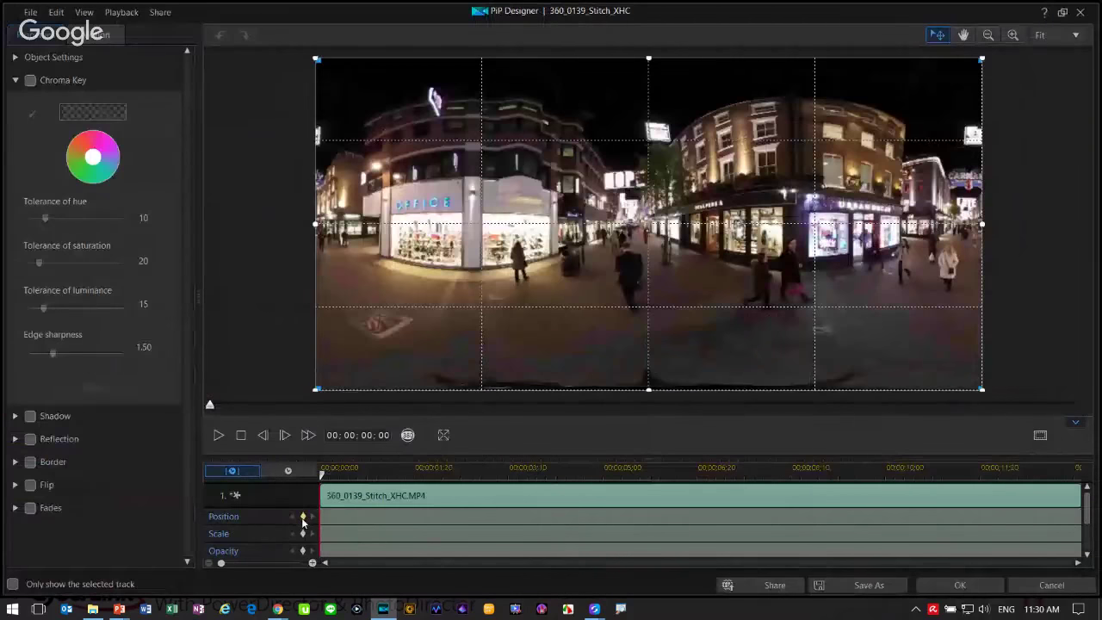
left_click_drag(315, 224, 269, 222)
left_click_drag(327, 480, 1096, 483)
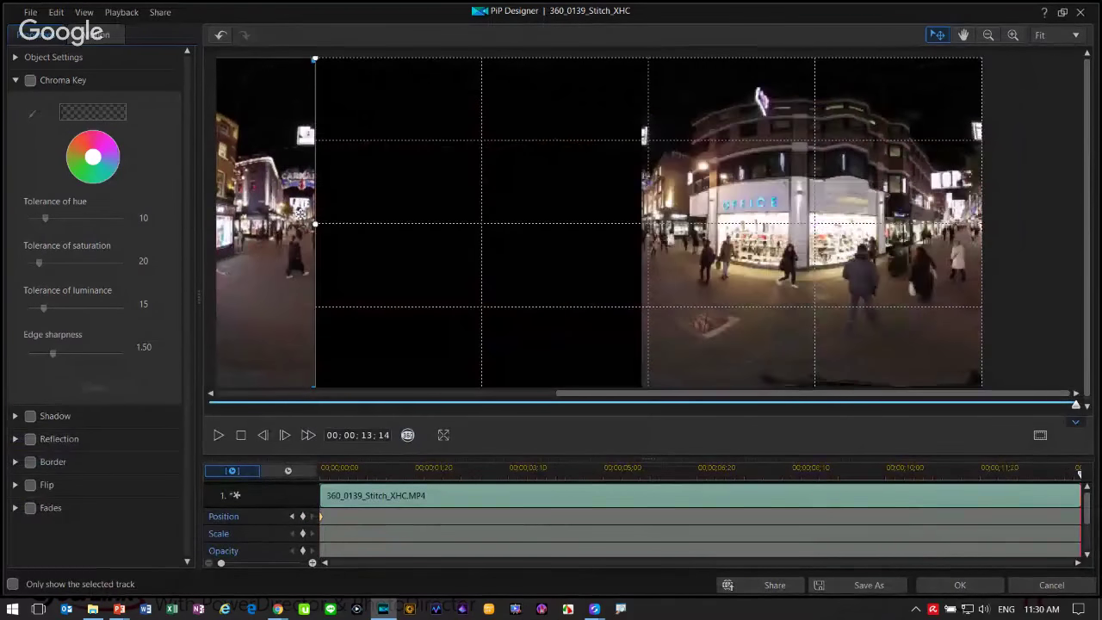
left_click_drag(258, 215, 575, 210)
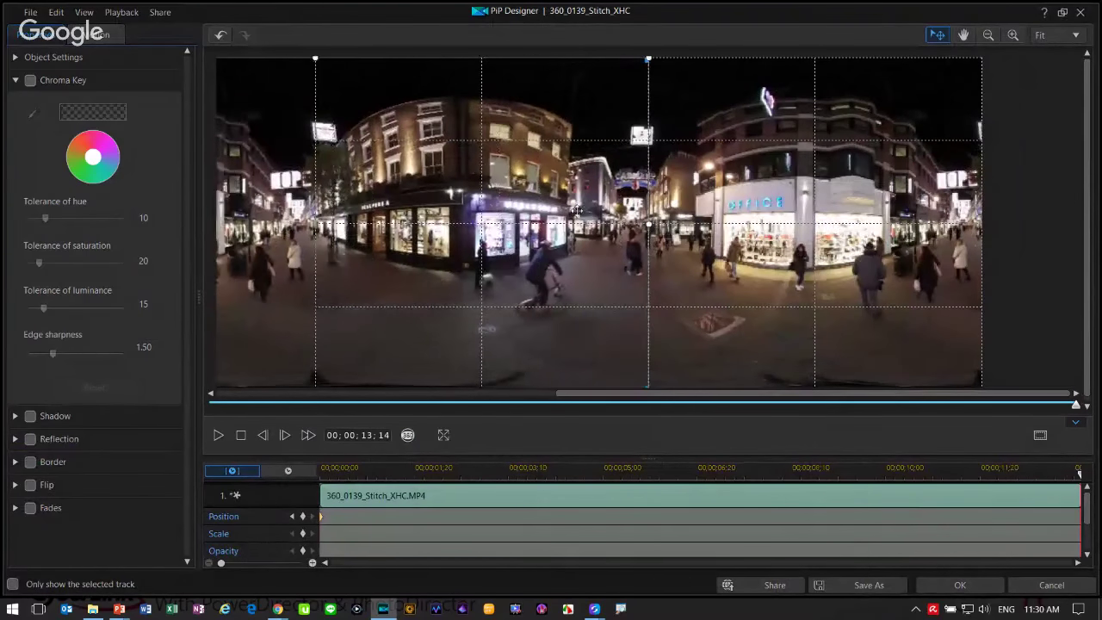
left_click(943, 586)
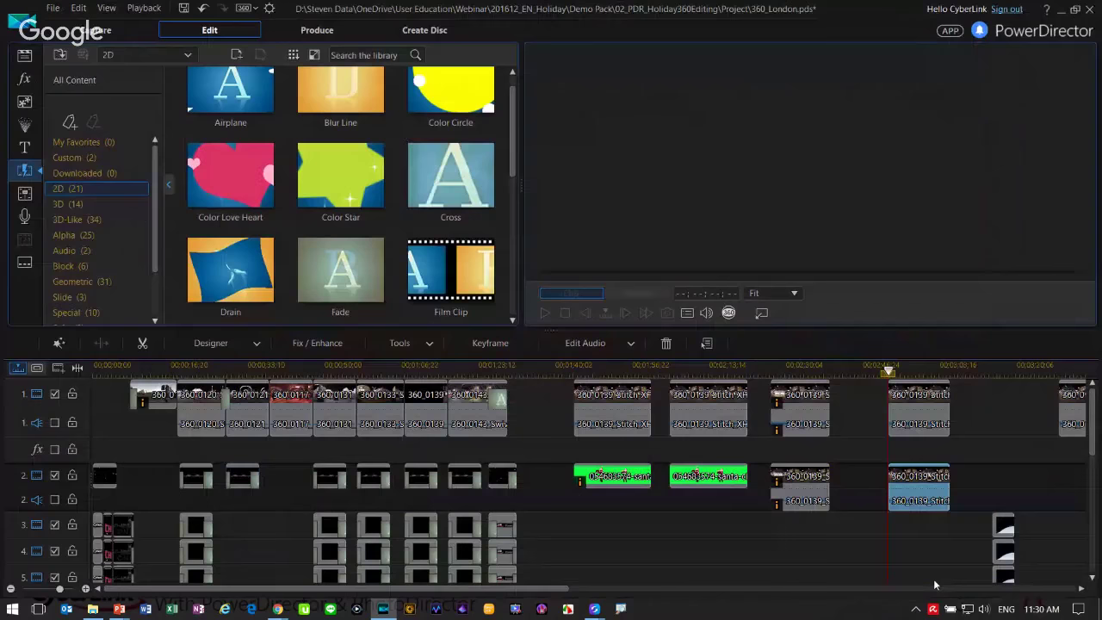
Play the stacked clips from about 00;02;52, switch to 360° view, look around the panning scene, and stop playback.
left_click(544, 315)
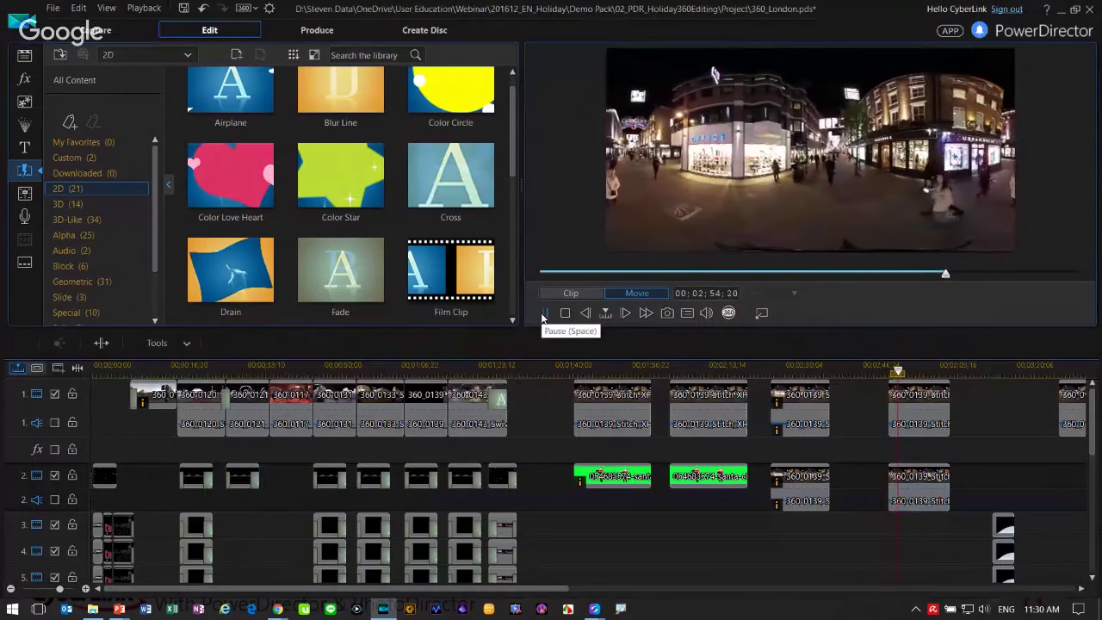
left_click(727, 314)
left_click_drag(685, 207, 735, 130)
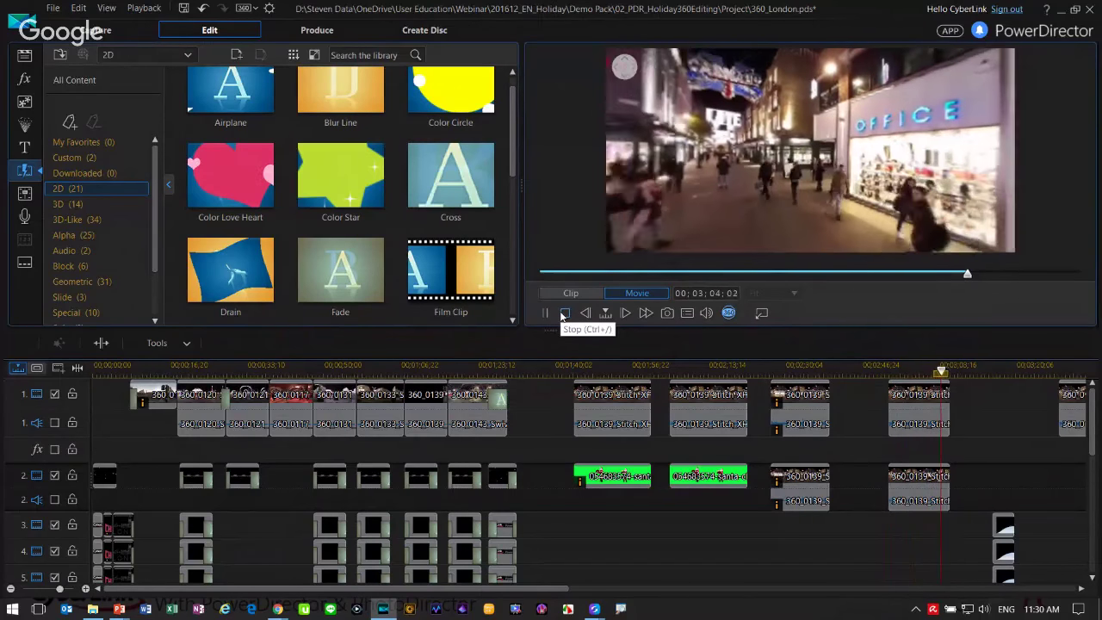
left_click(564, 314)
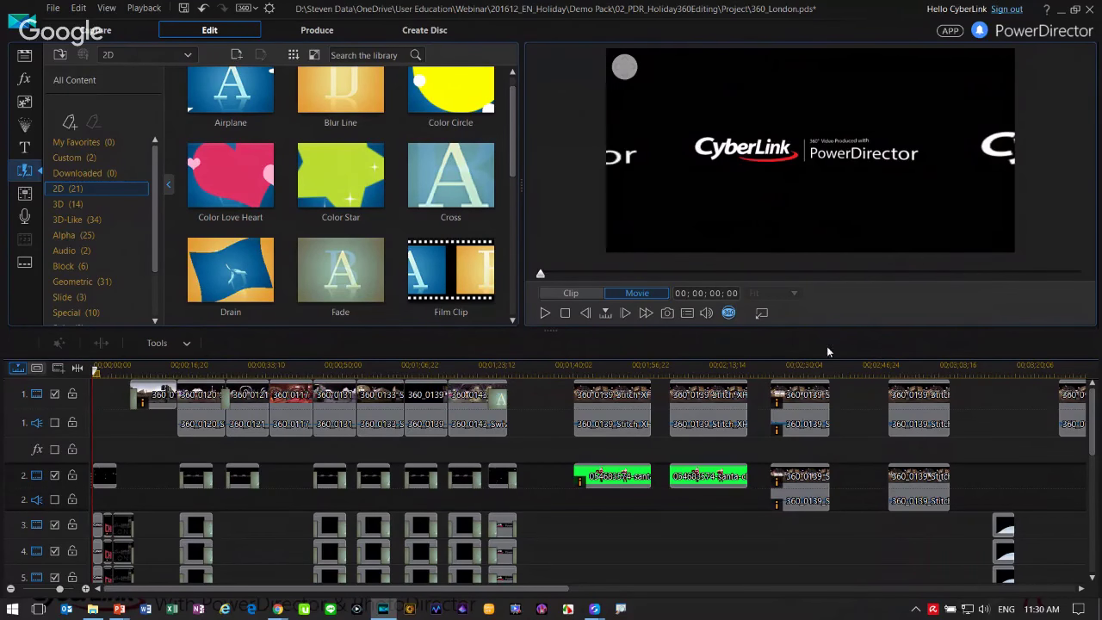
Play the Santa overlay at about 00;01;49 in 360° view, and hide and reshow video track 2 to compare.
left_click(597, 369)
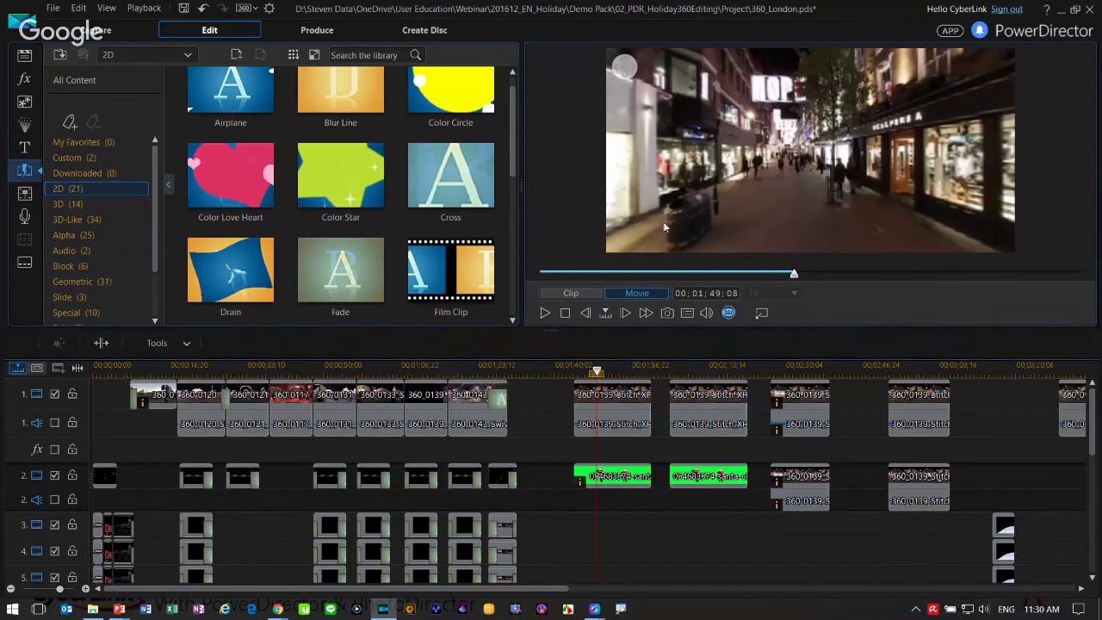
left_click_drag(663, 227, 824, 166)
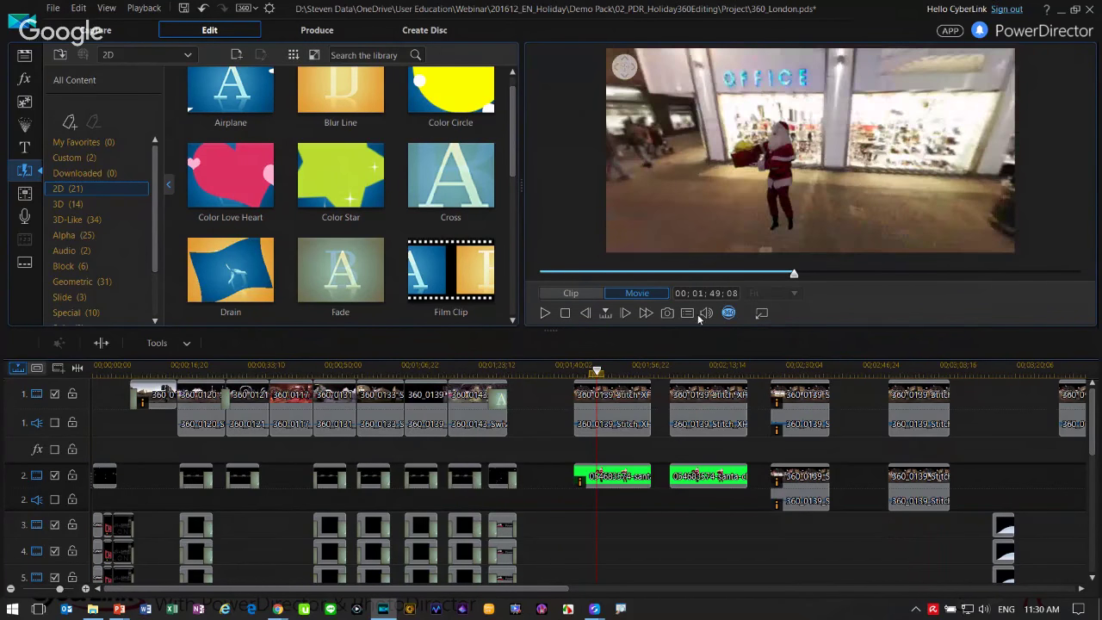
left_click(551, 314)
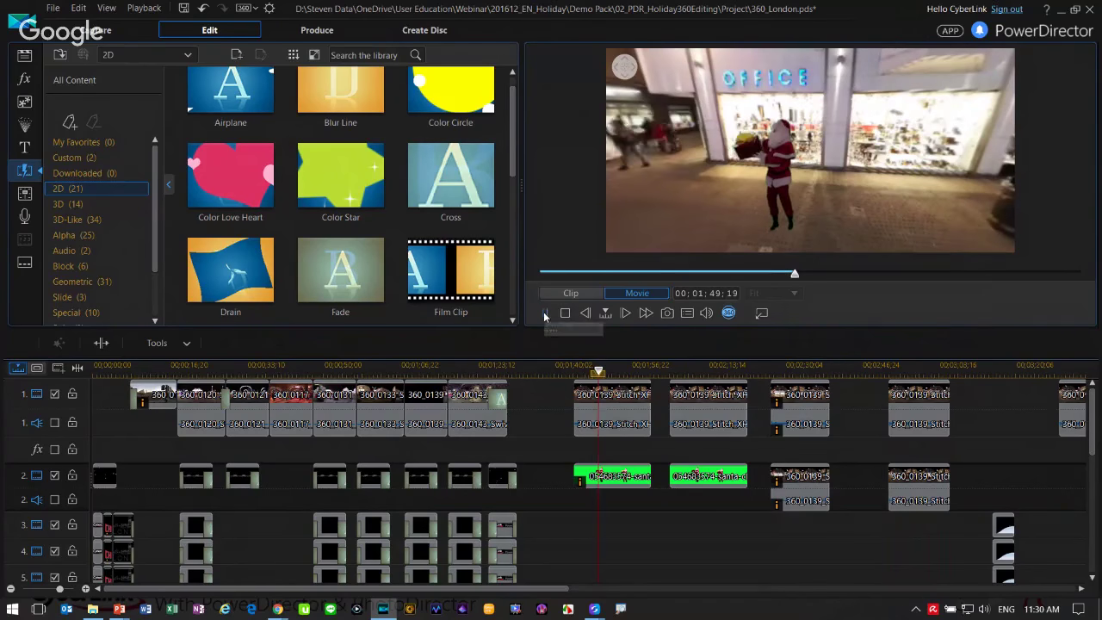
left_click(544, 316)
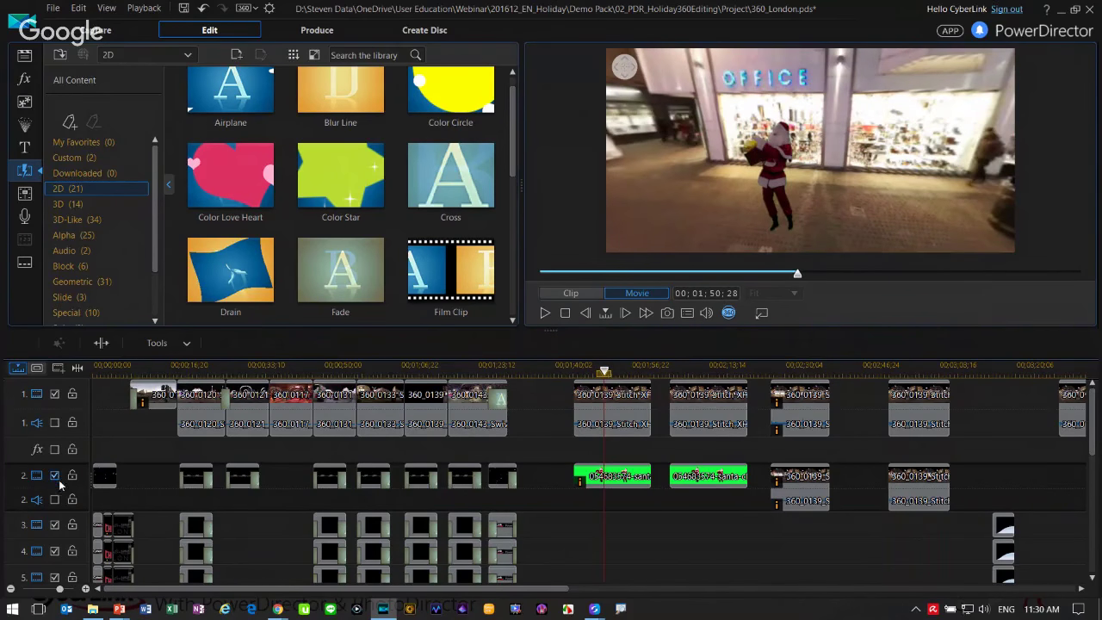
left_click(56, 478)
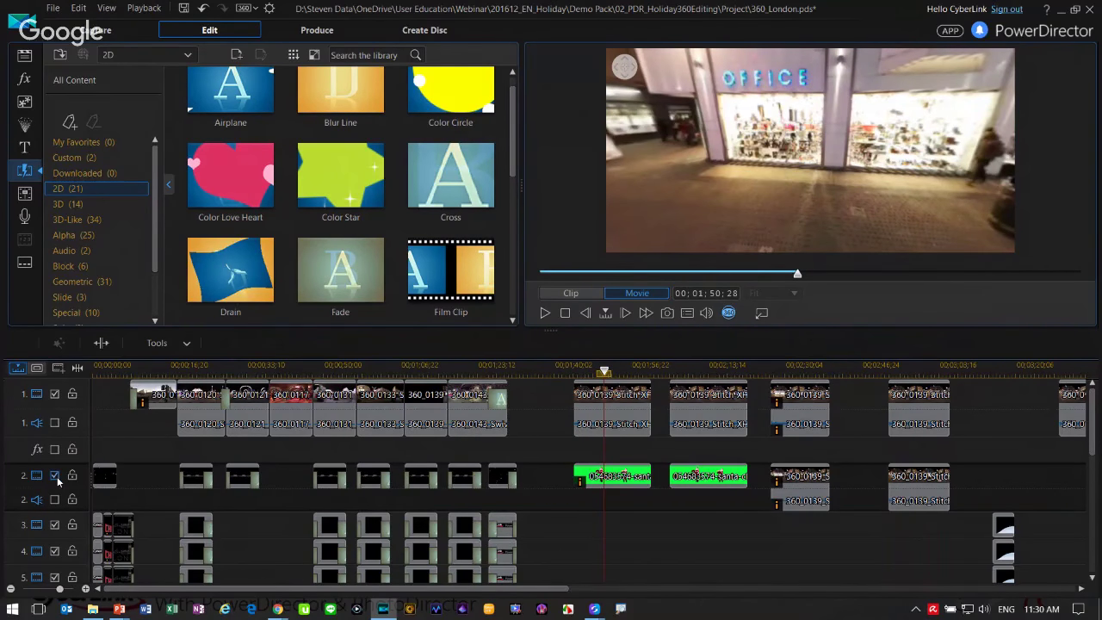
left_click(55, 476)
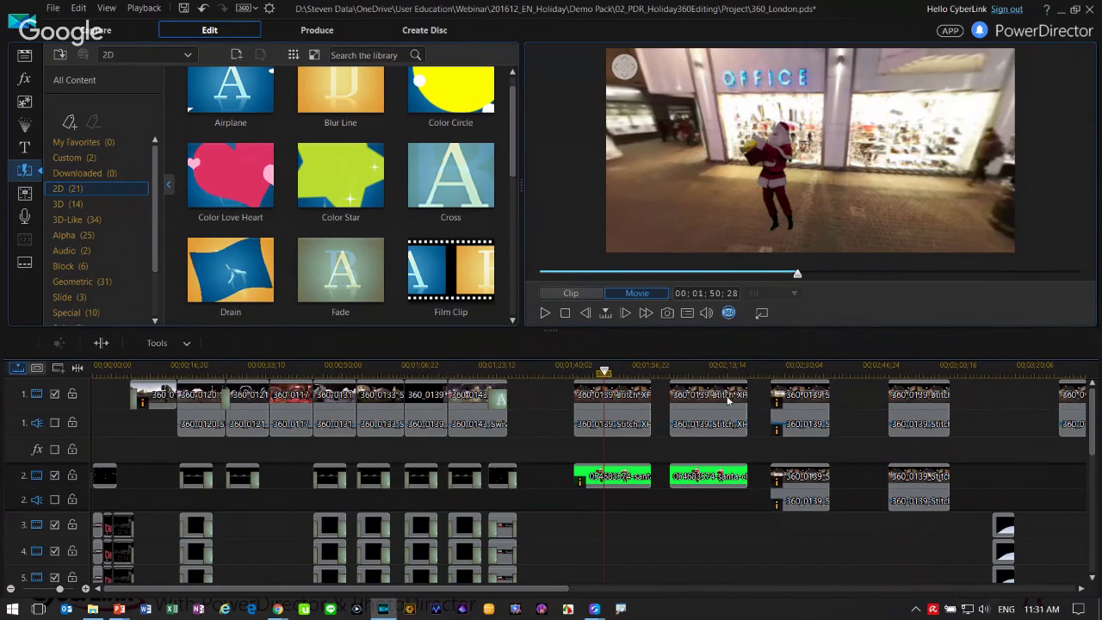
Key out the green background of the second Santa clip with hue tolerance 38, saturation tolerance 88 and luminance tolerance 45.
left_click(695, 372)
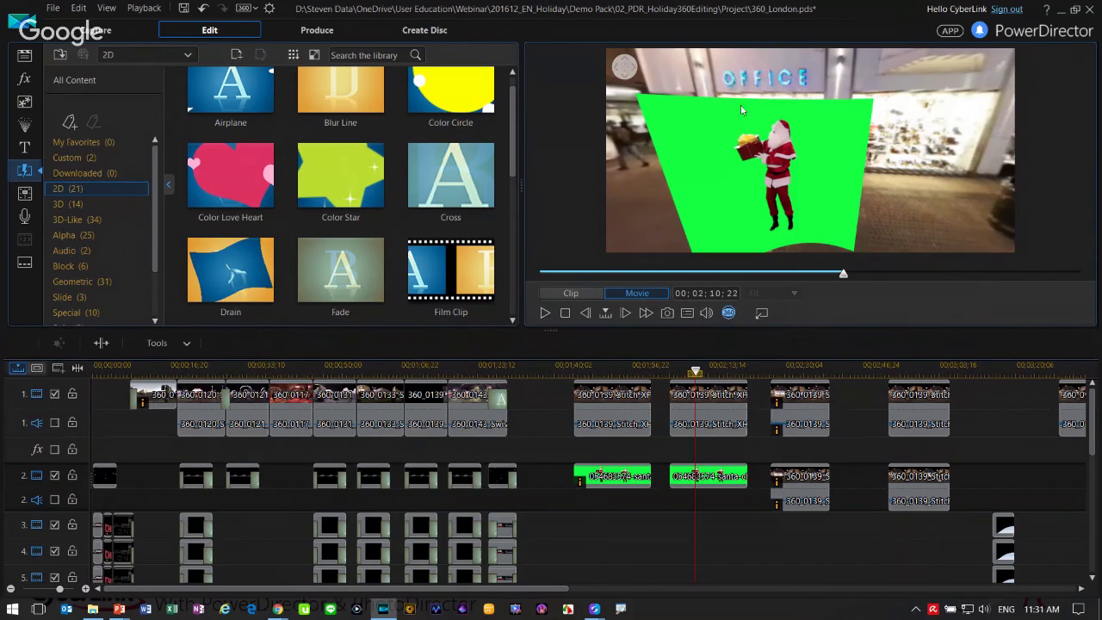
left_click(727, 313)
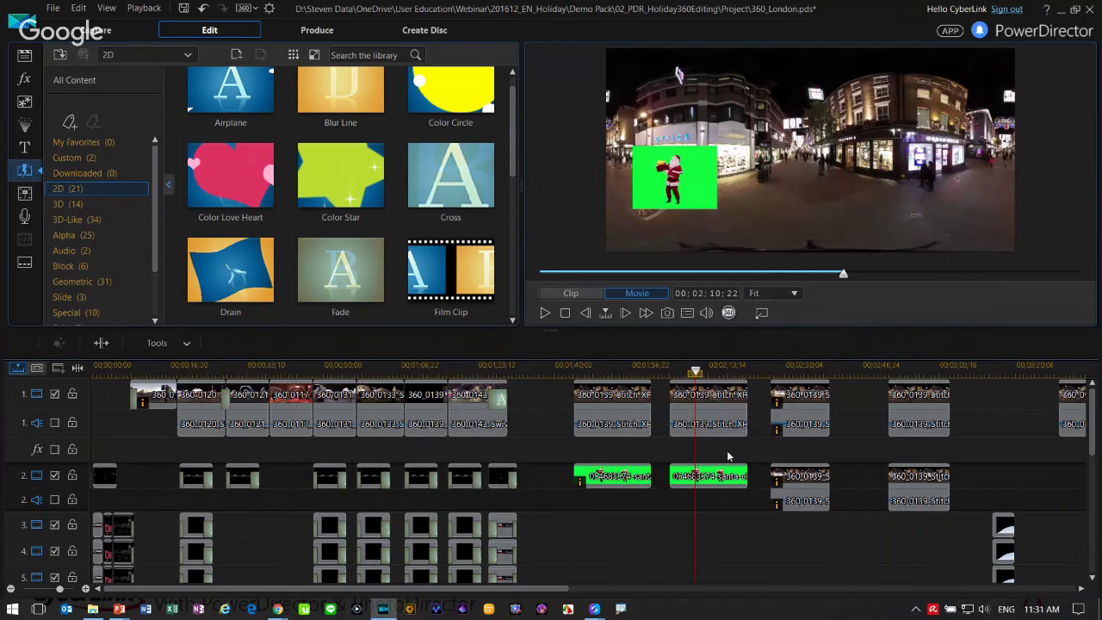
left_click(731, 481)
double_click(741, 476)
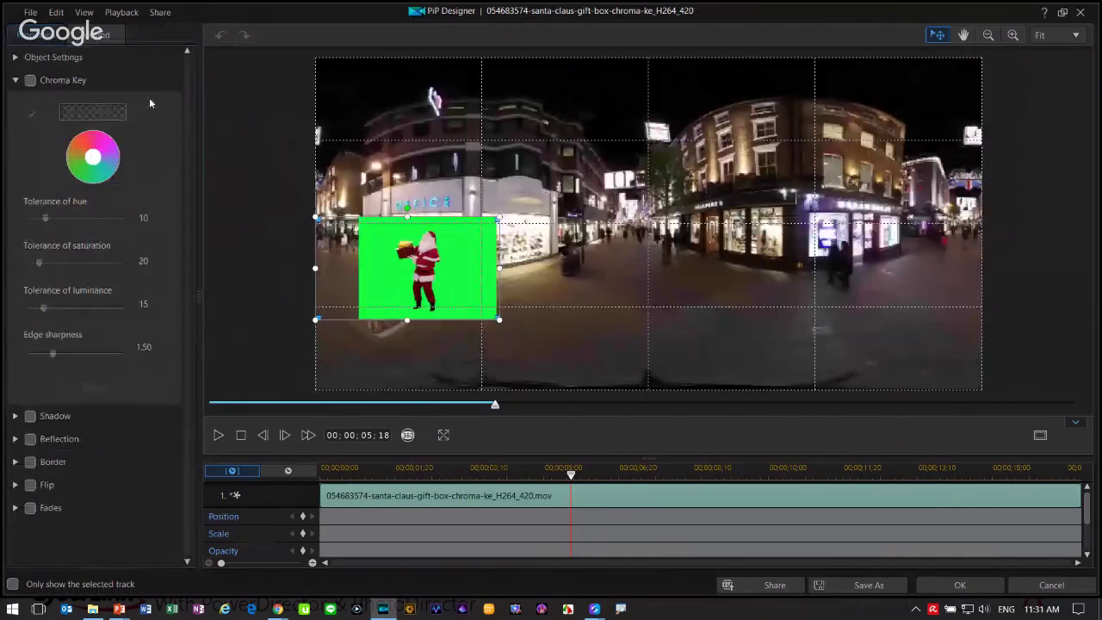
left_click(31, 81)
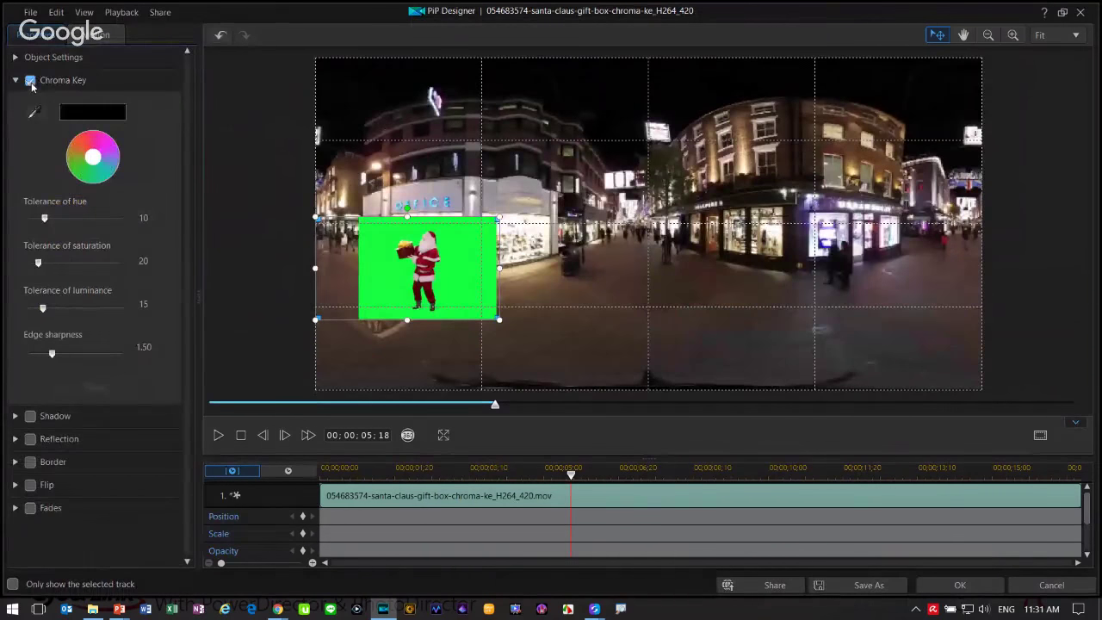
left_click(373, 244)
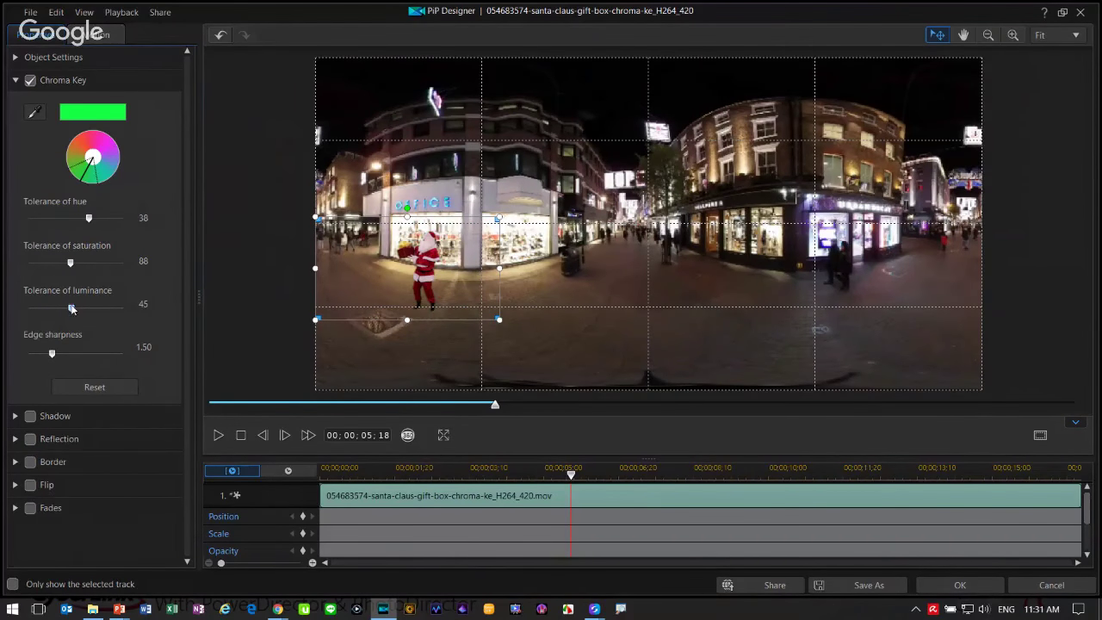
Look around the chroma-keyed Santa in 360° view and apply the PiP Designer changes.
left_click(407, 436)
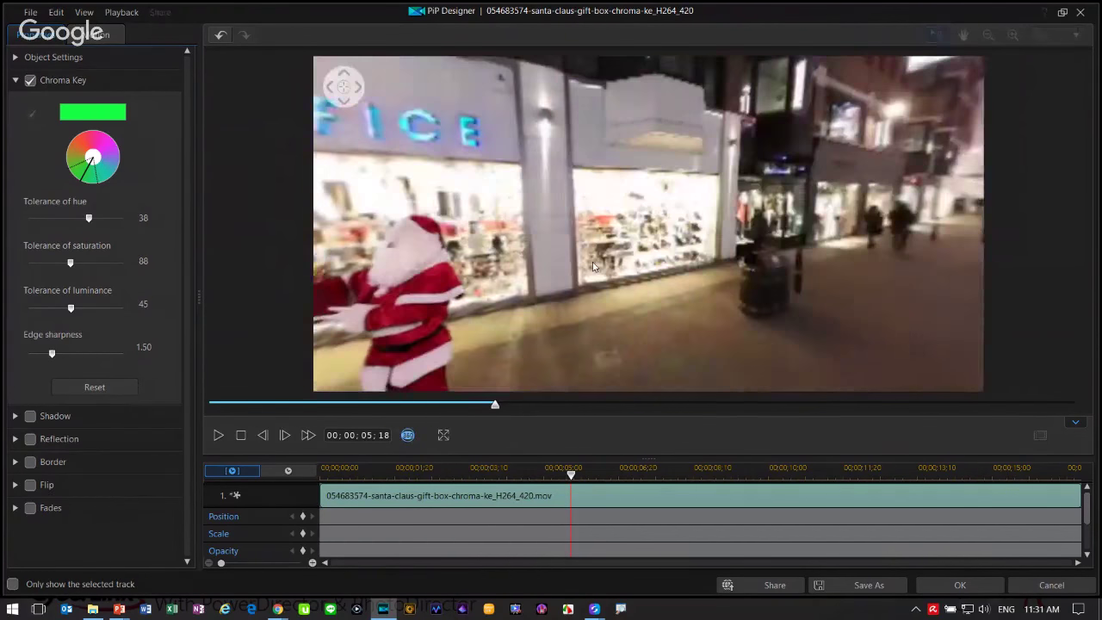
left_click_drag(593, 267, 730, 186)
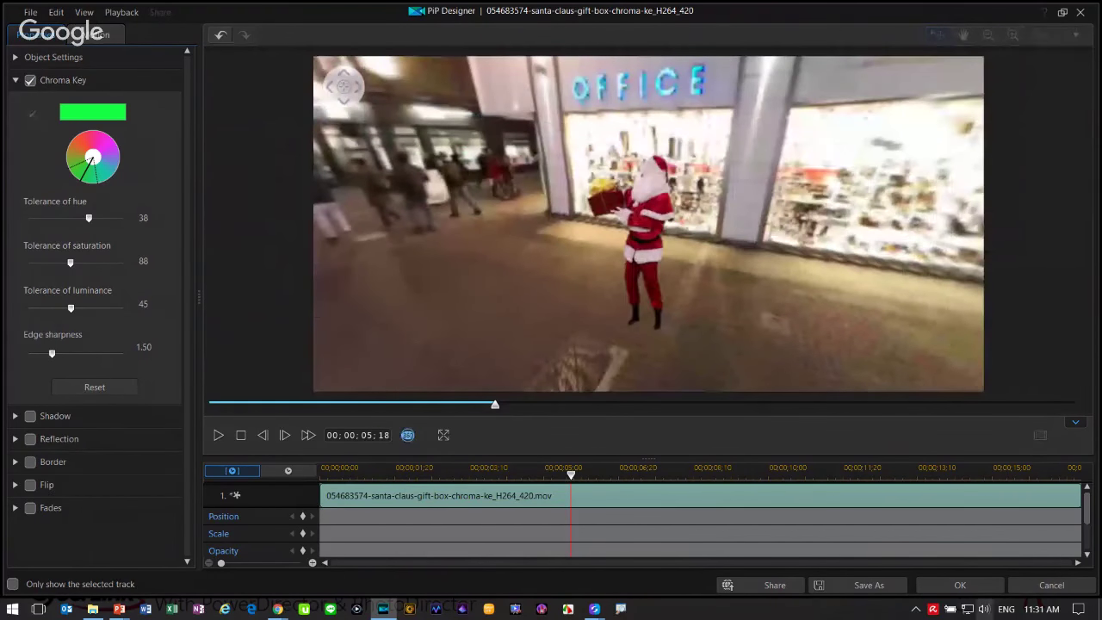
left_click(959, 586)
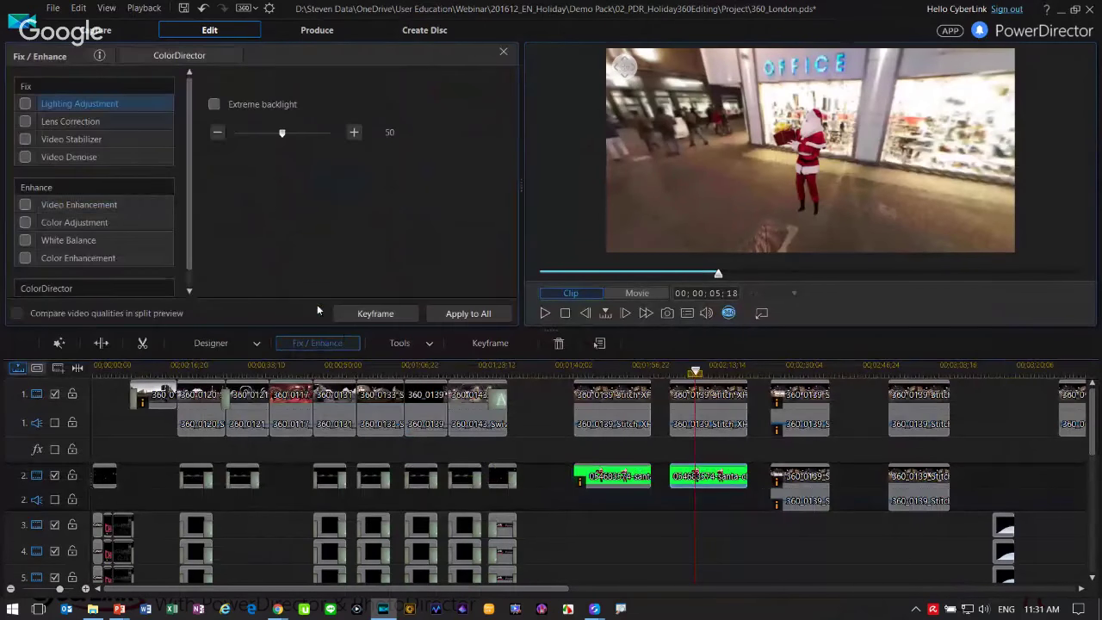
Apply a color adjustment to the second Santa clip with exposure 64 and brightness -15, and play the clip to check it.
left_click(26, 222)
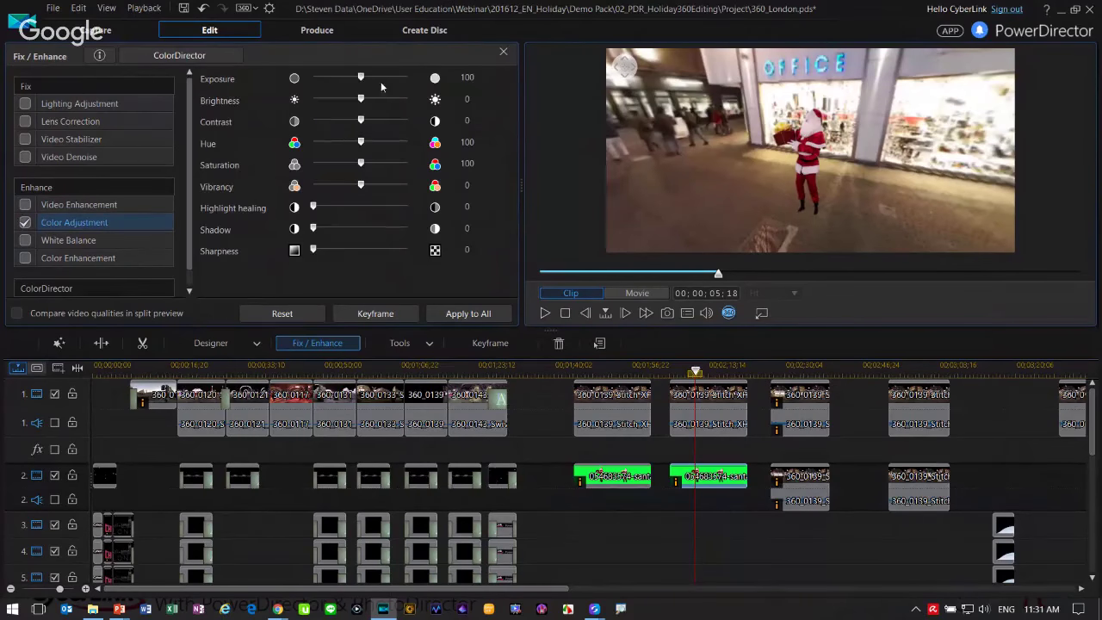
left_click_drag(362, 79, 363, 79)
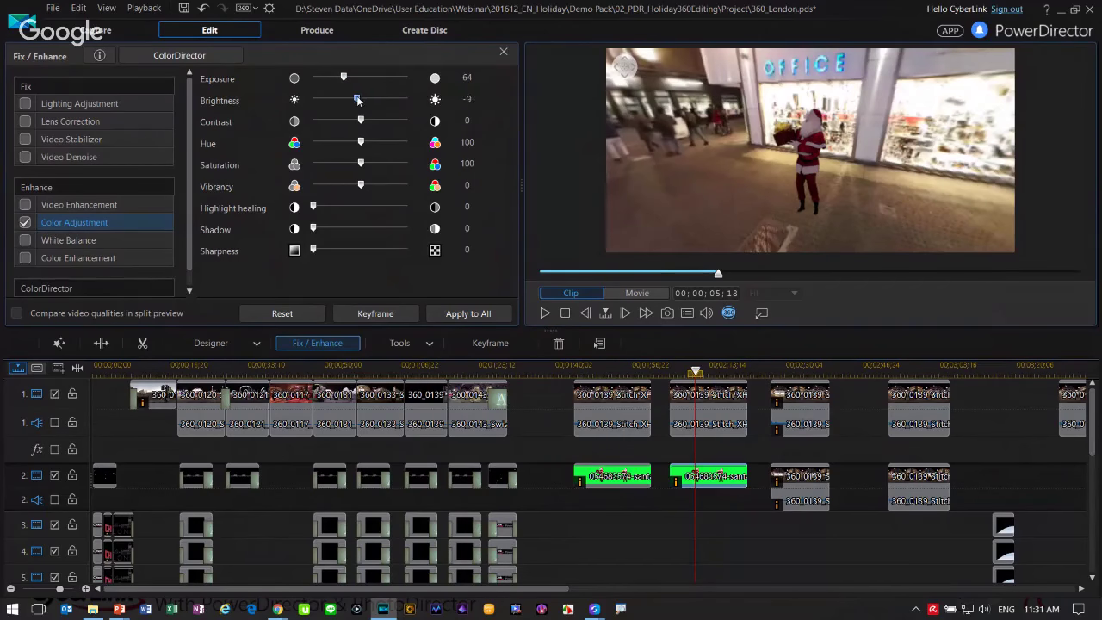
left_click(545, 314)
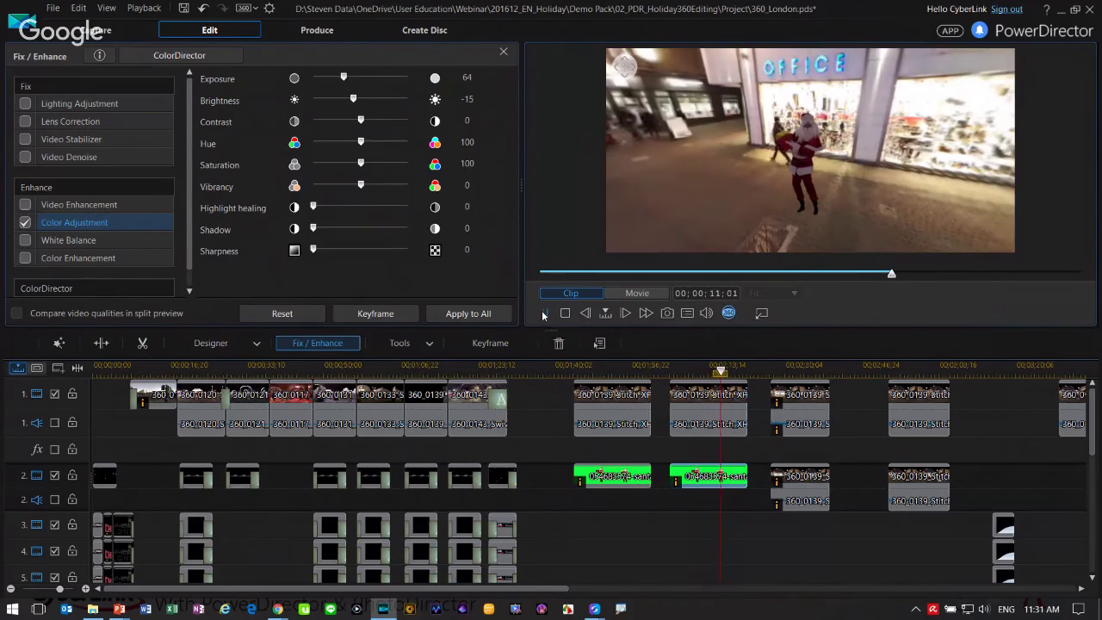
left_click(544, 314)
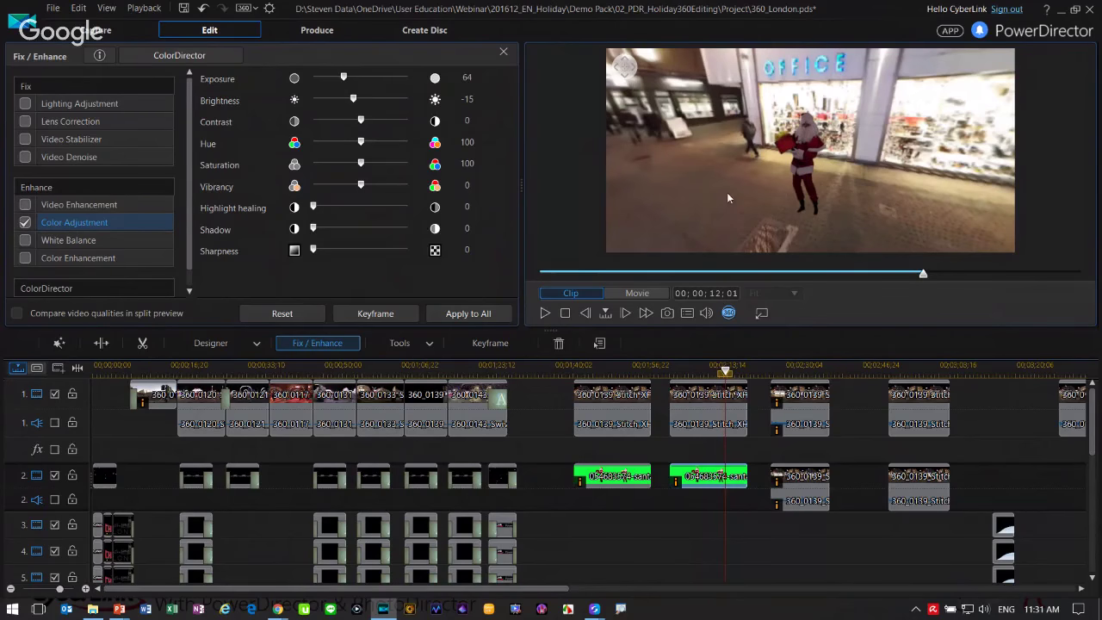
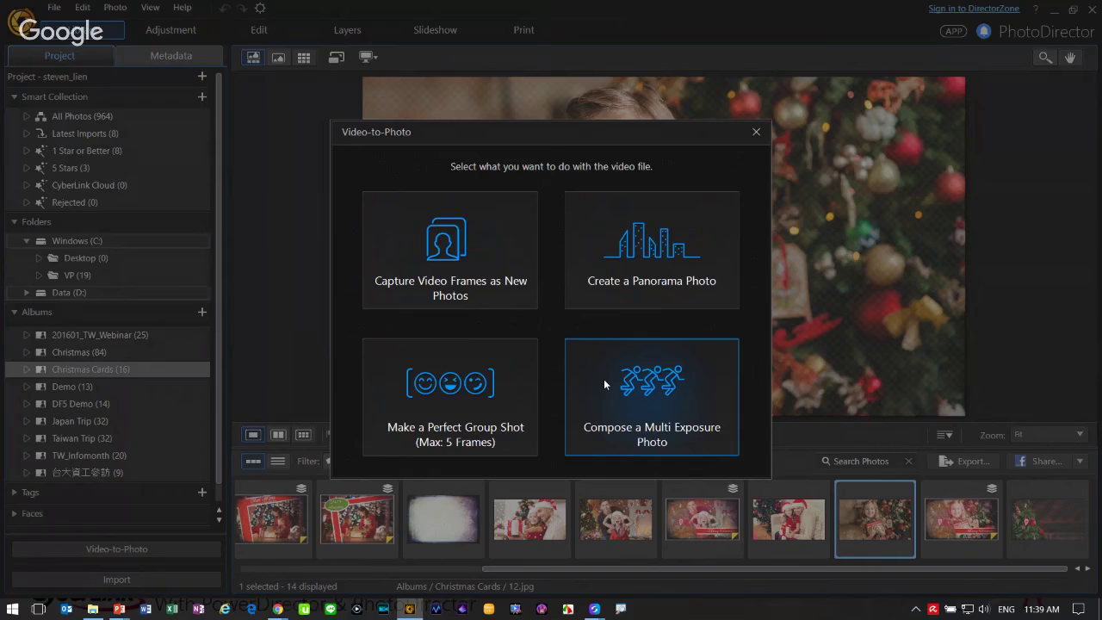
Open the group video for a perfect group shot, play it, and enable TrueTheater Adjustments.
left_click(501, 400)
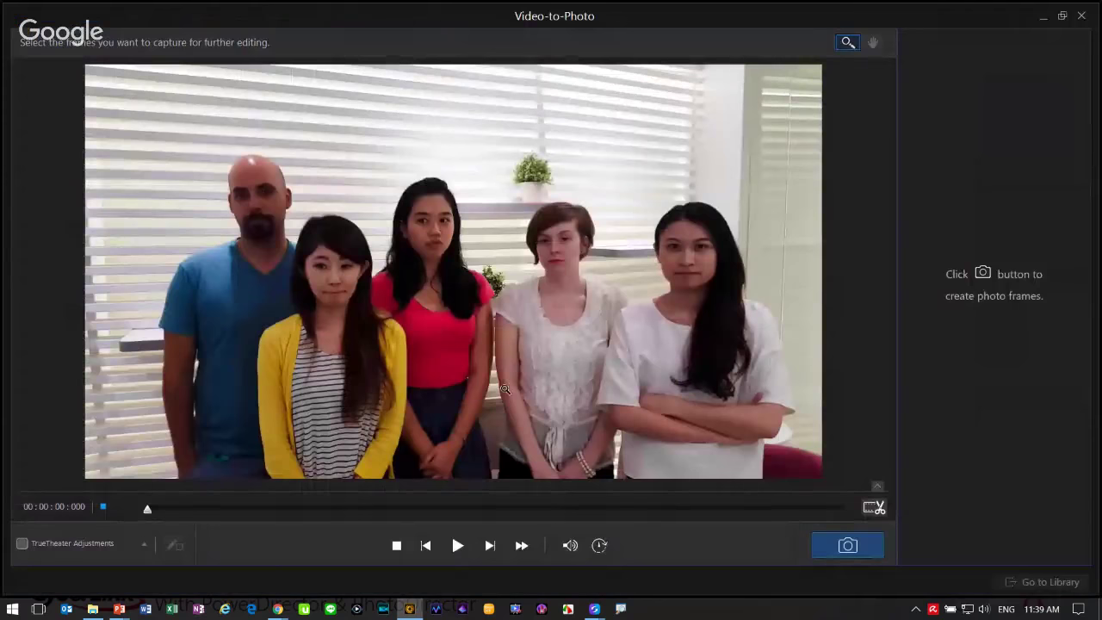
left_click(457, 546)
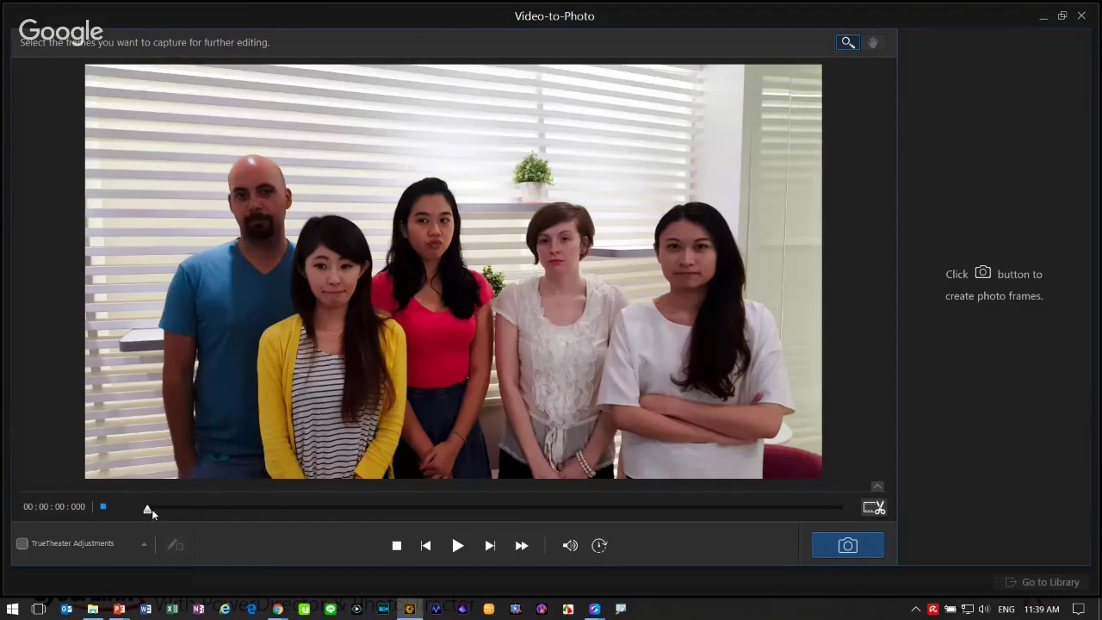
left_click(21, 545)
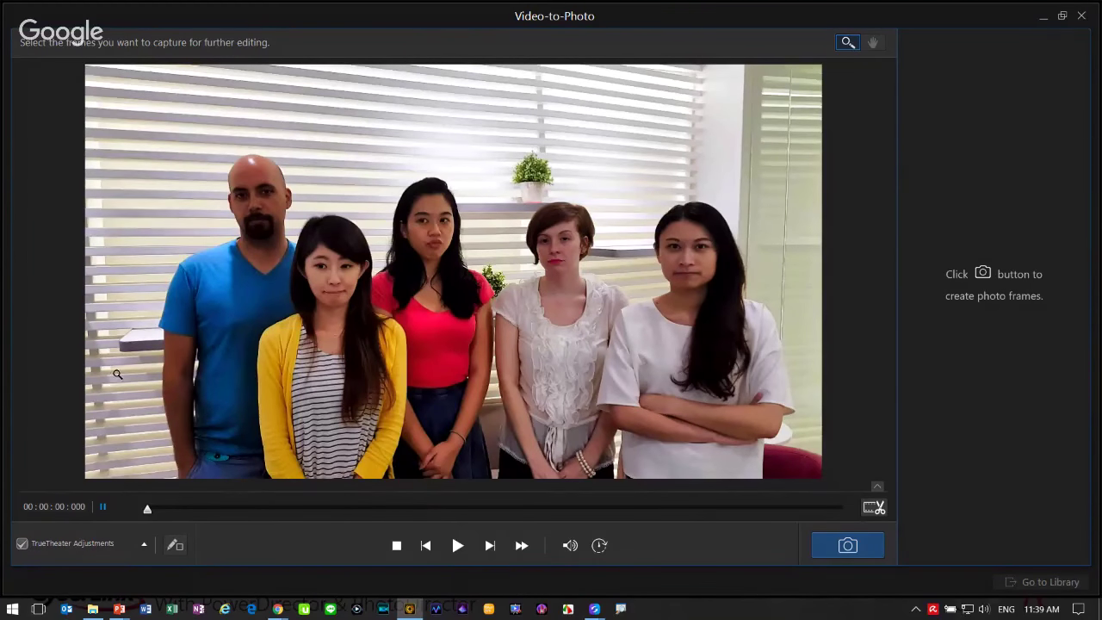
Capture five photo frames from the group video, one with each person smiling, between 00:00:00:009 and 00:00:02:019.
left_click(212, 511)
left_click_drag(212, 511, 225, 509)
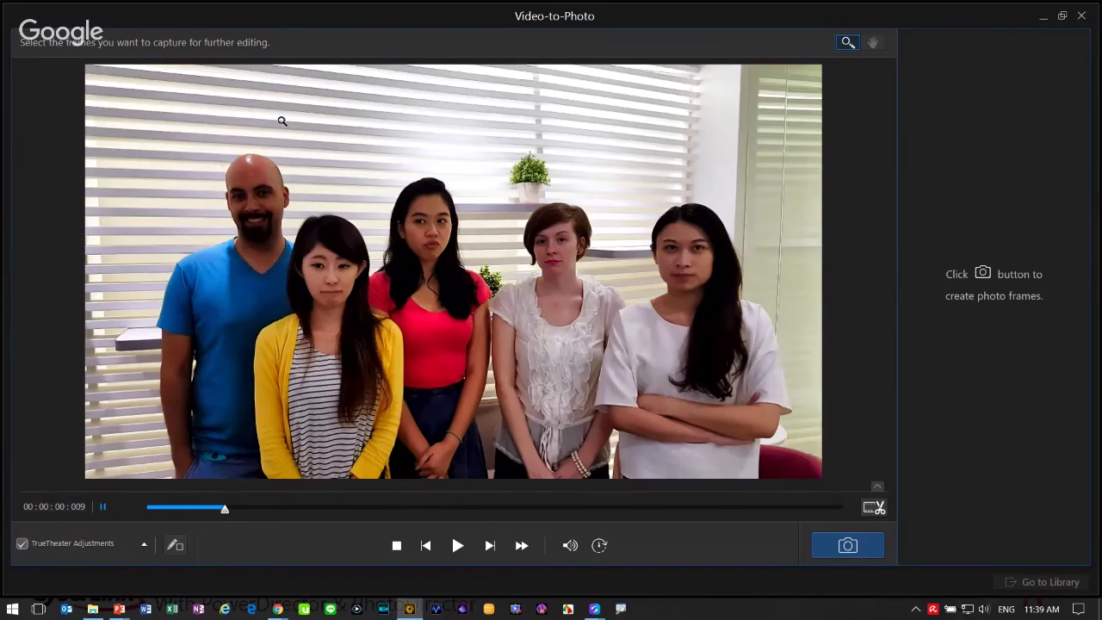
left_click(829, 551)
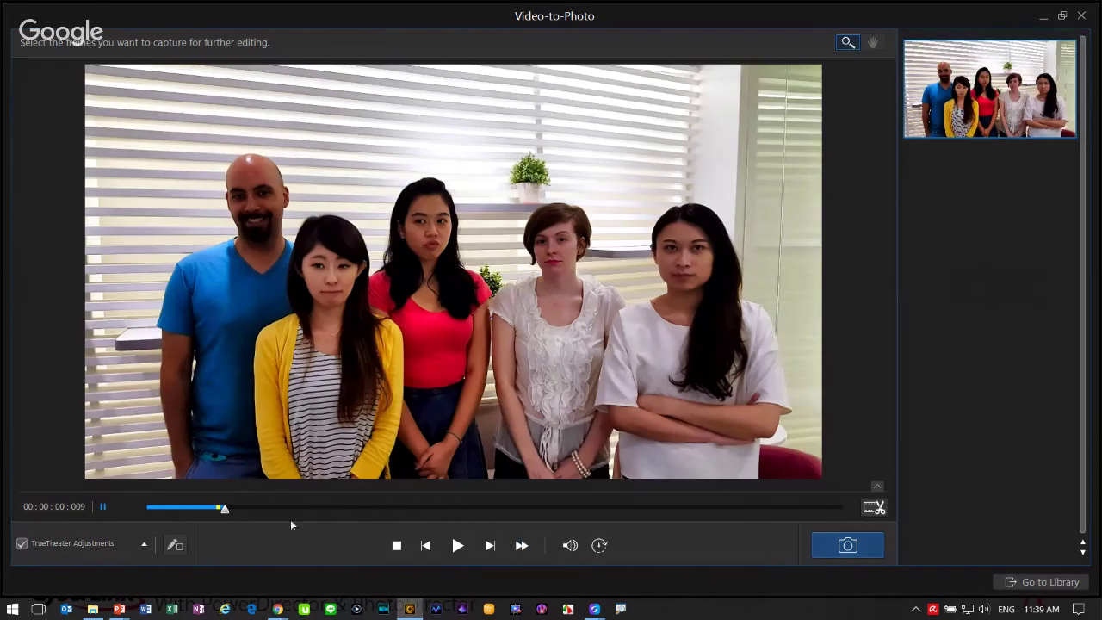
left_click_drag(355, 510, 379, 510)
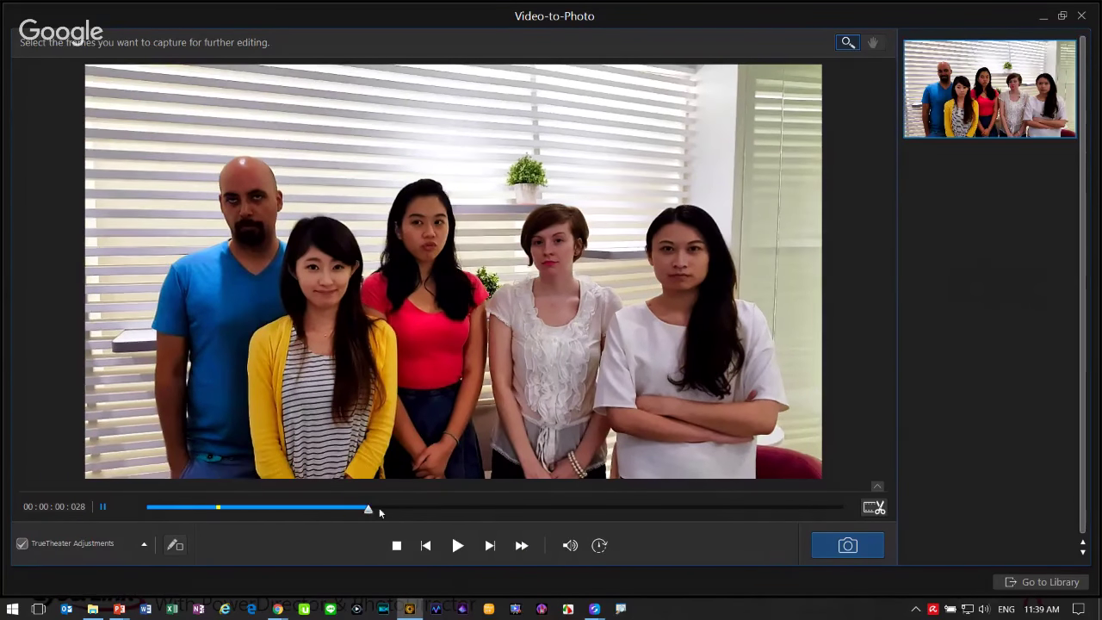
left_click(856, 544)
left_click(498, 512)
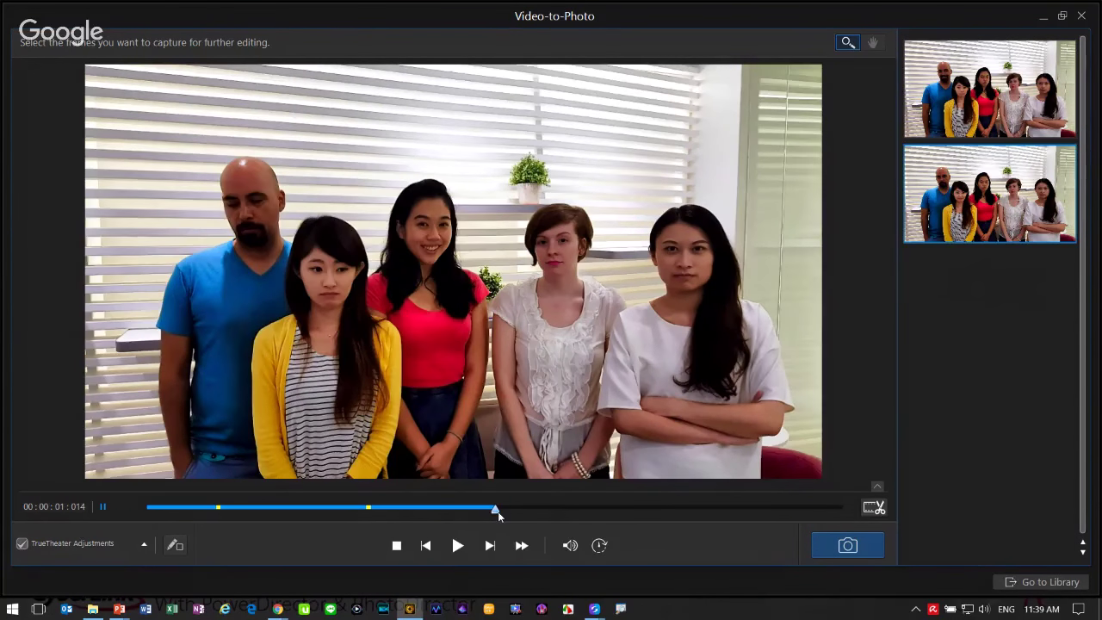
left_click(838, 554)
left_click(638, 512)
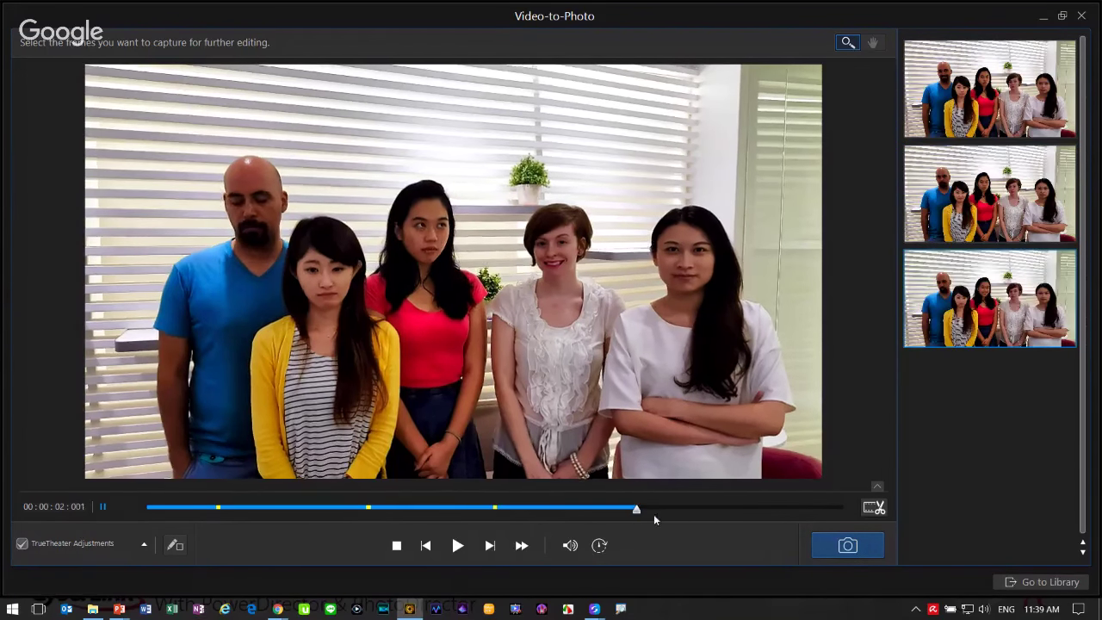
left_click(845, 554)
left_click(772, 511)
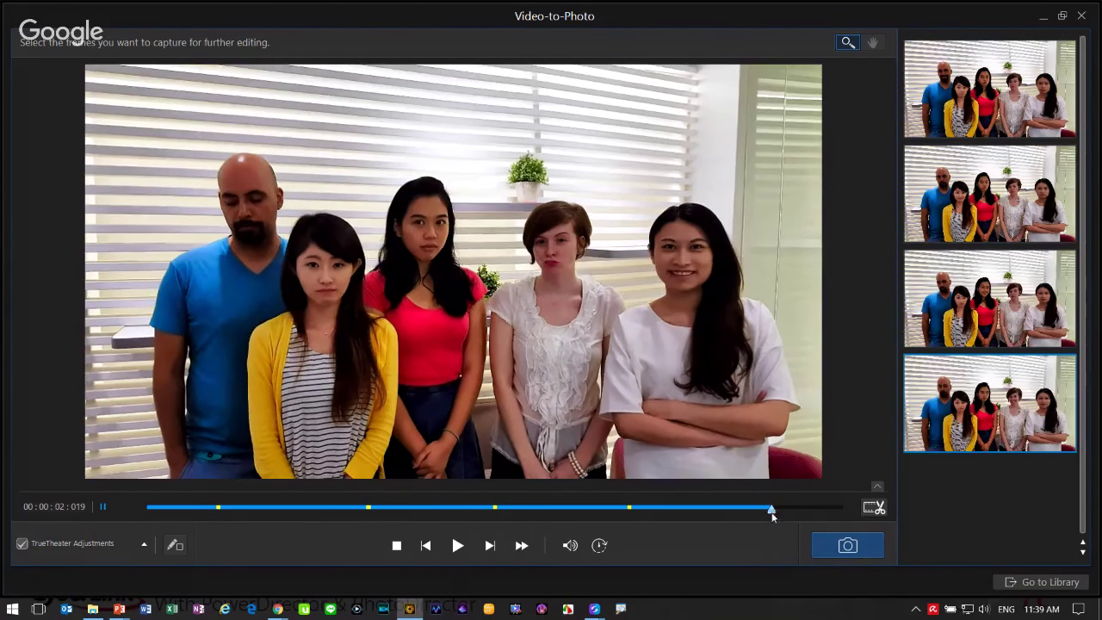
left_click(841, 556)
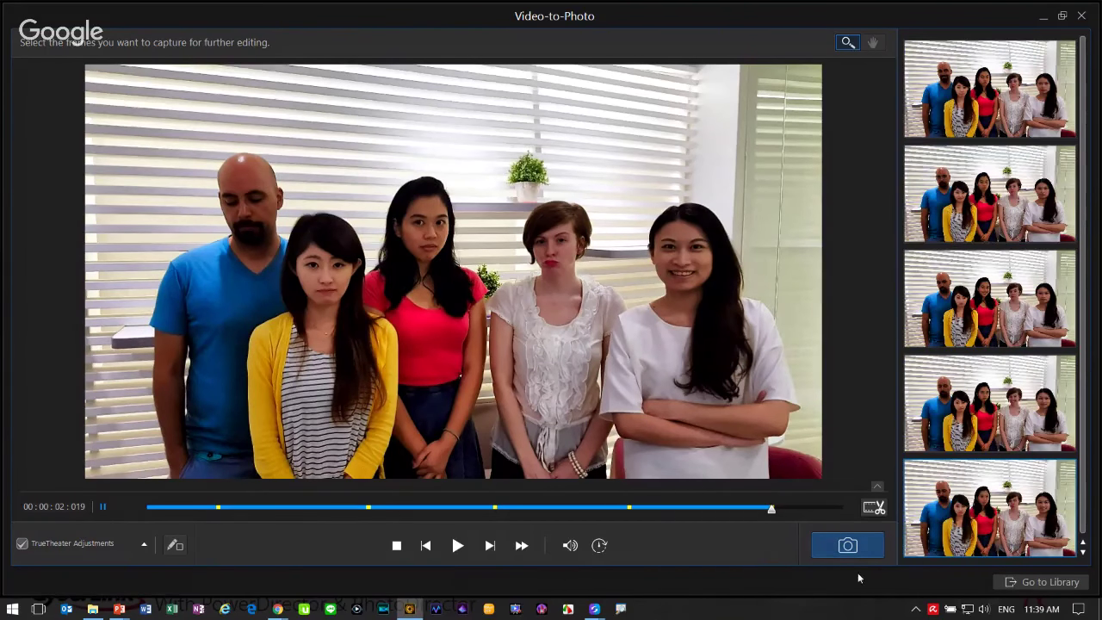
Import the captured frames into the VP folder on the Desktop and merge them in Face Swap with the first photo as the main photo.
left_click(1003, 586)
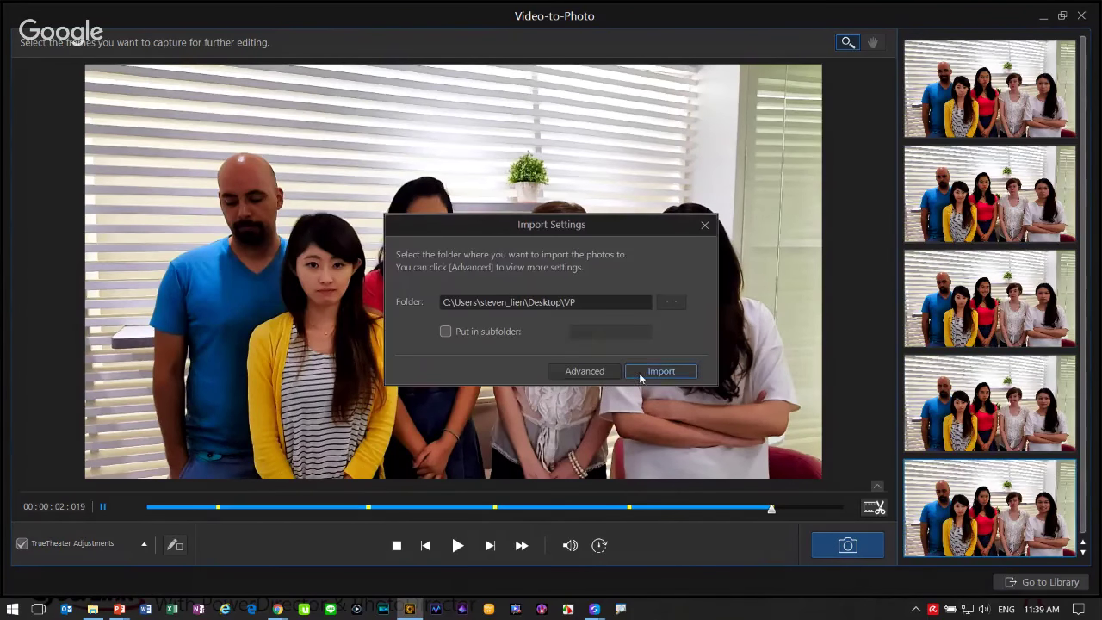
left_click(642, 374)
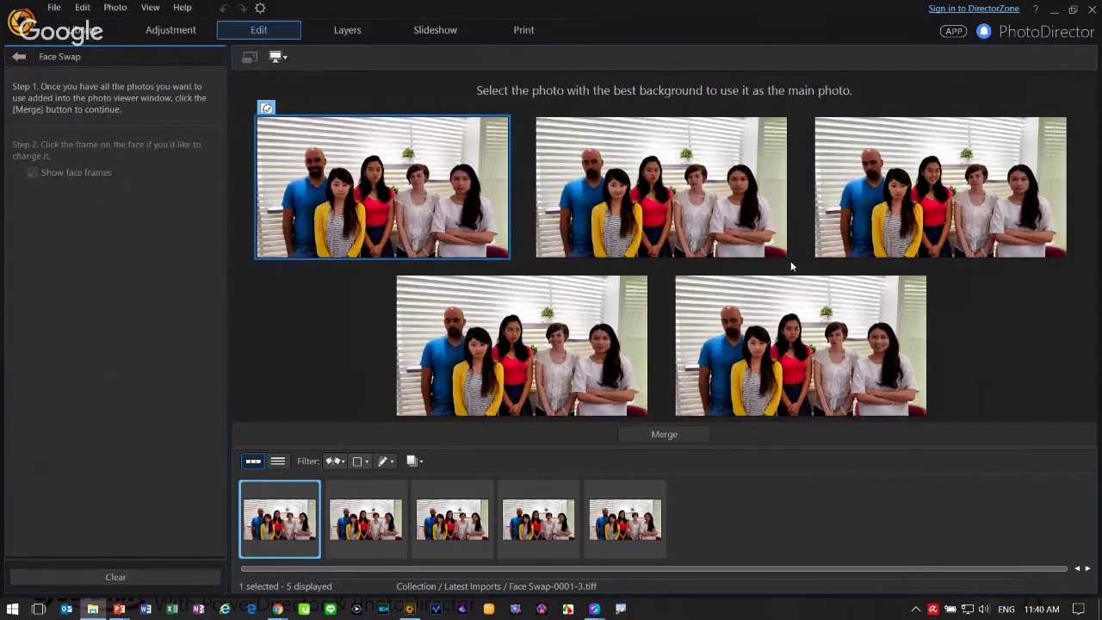
left_click(642, 435)
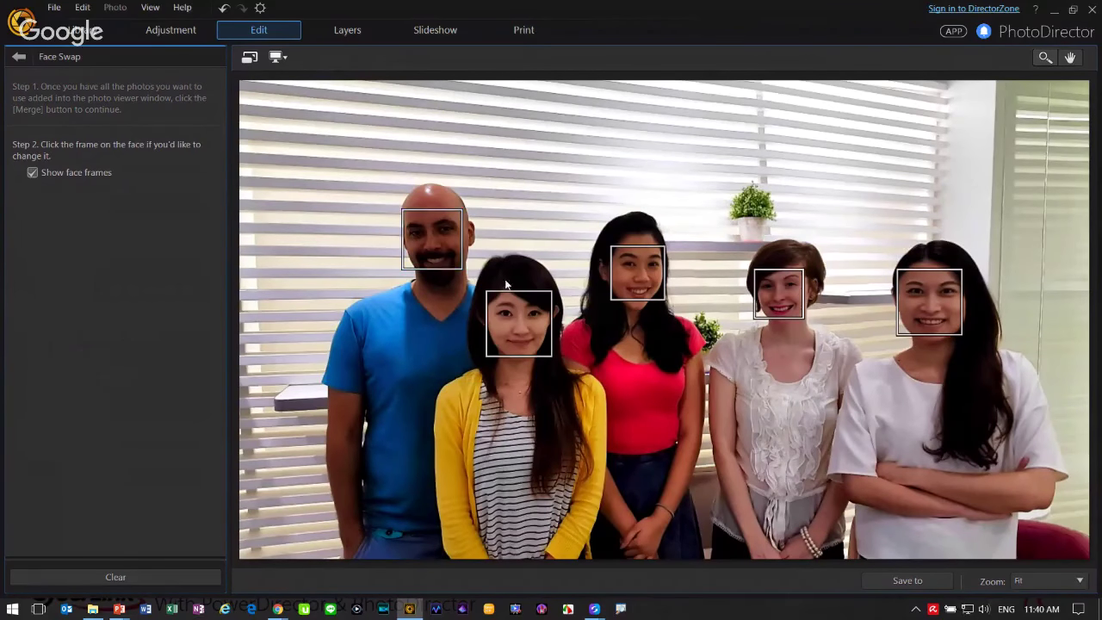
Swap the man's face for a serious version from another frame, and restore his smiling face.
left_click(454, 233)
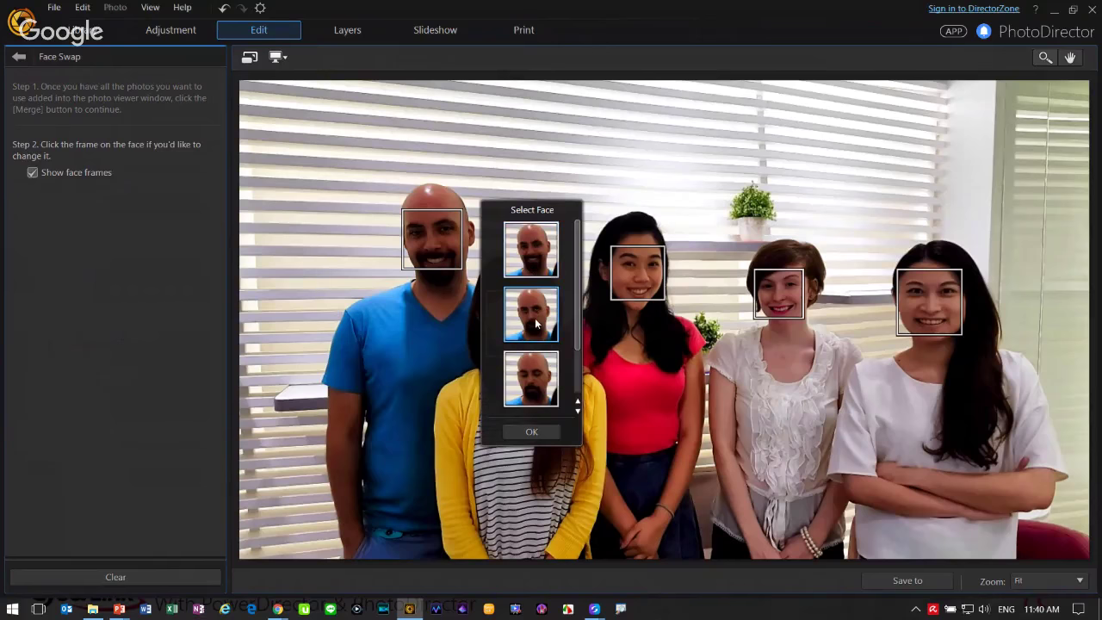
left_click(530, 379)
left_click(532, 431)
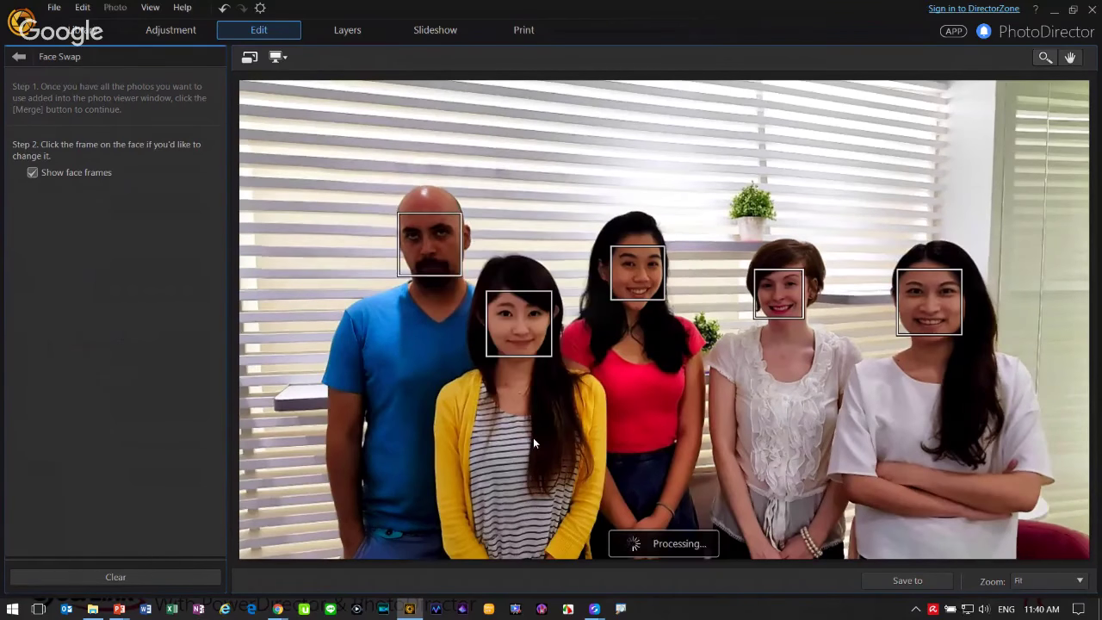
left_click(450, 272)
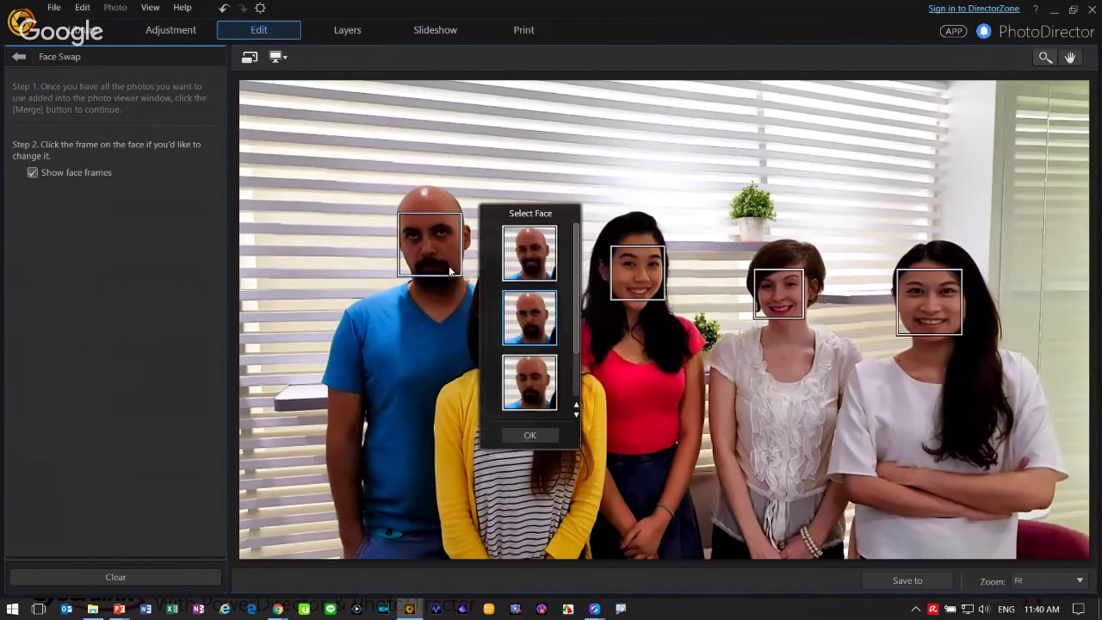
left_click(532, 348)
left_click(531, 435)
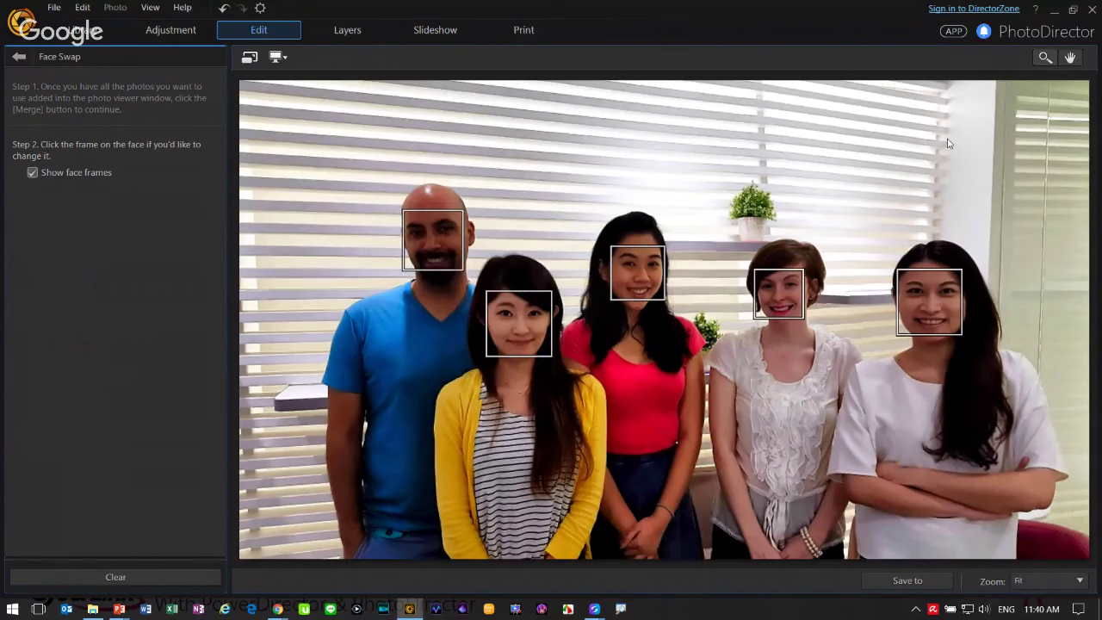
Save the merged group shot as the PNG file Face Swap-0001-3-1 and open it for layer editing.
left_click(908, 580)
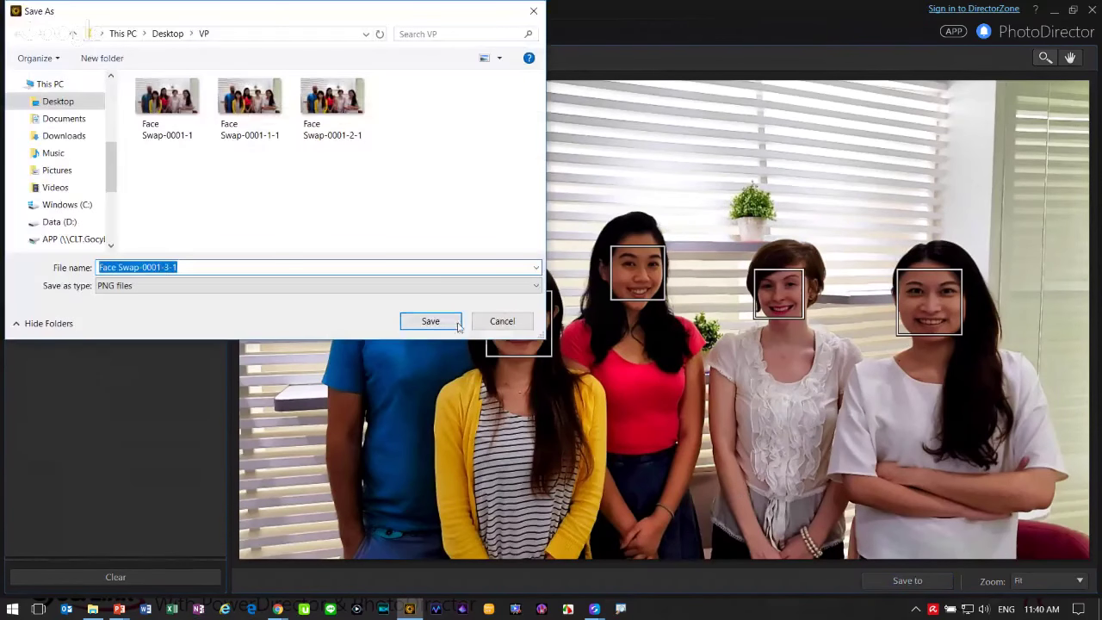
left_click(457, 325)
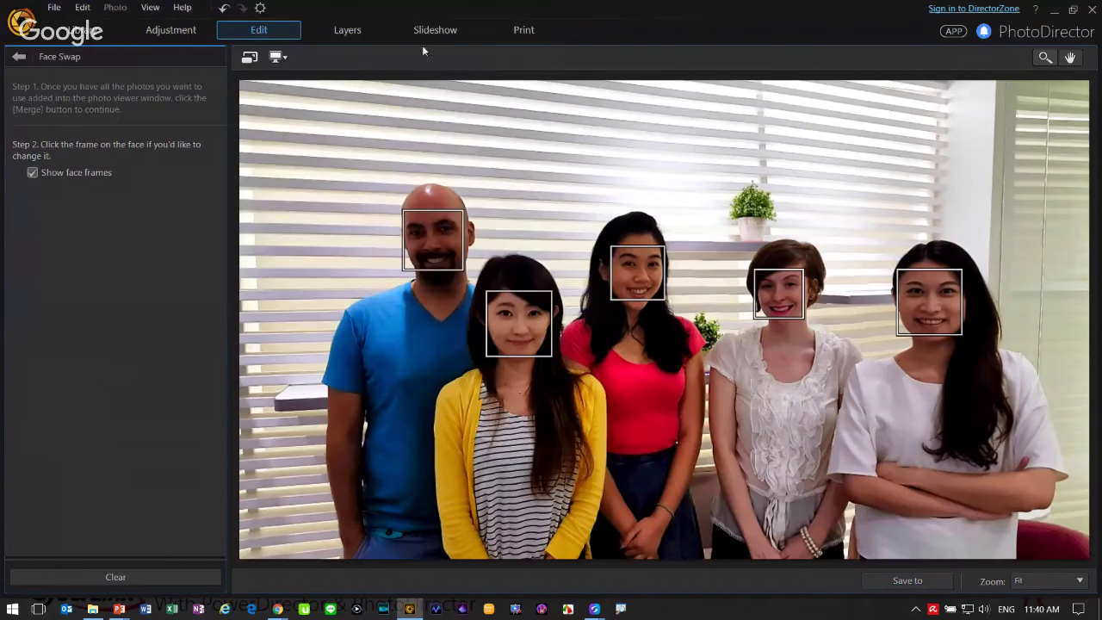
left_click(347, 30)
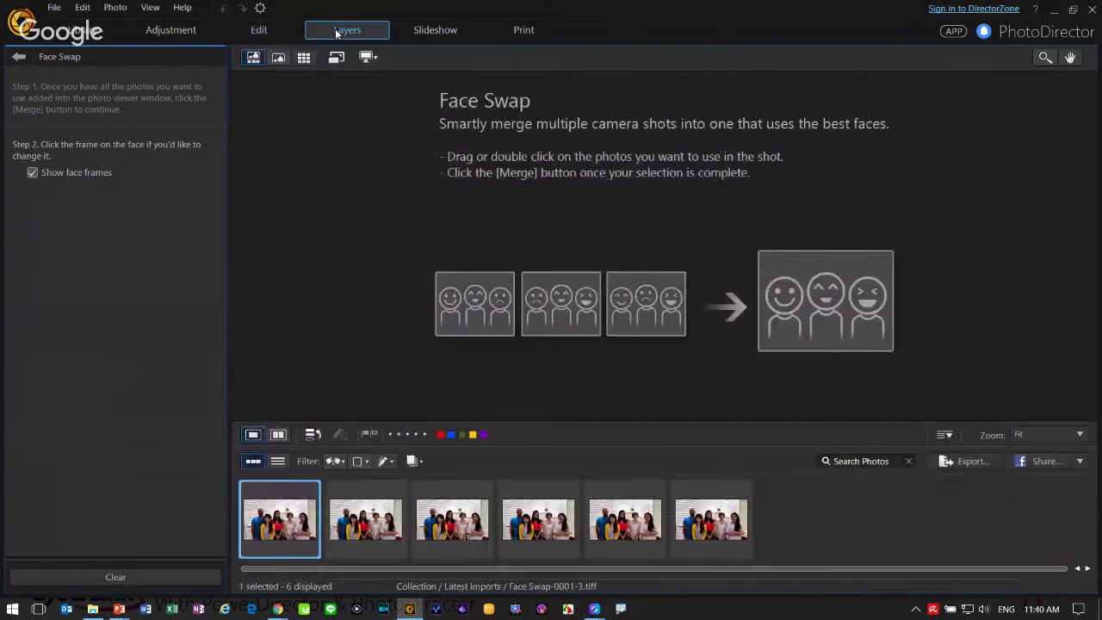
left_click(711, 518)
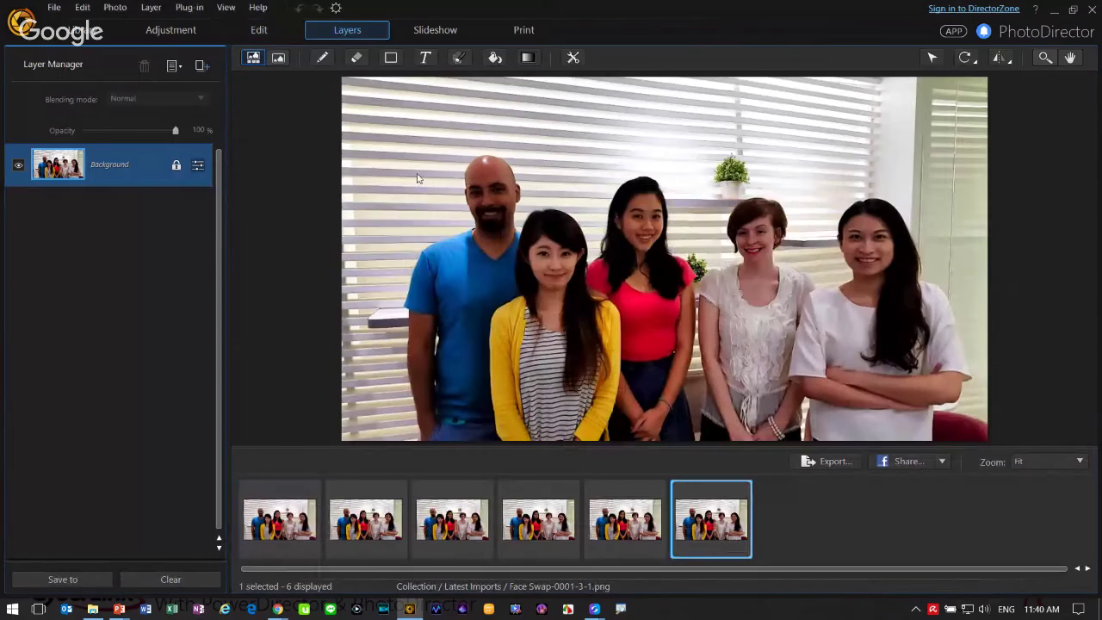
Add Hat 1 png as a layer, shrink it and place it on the head of the woman with crossed arms.
left_click(92, 609)
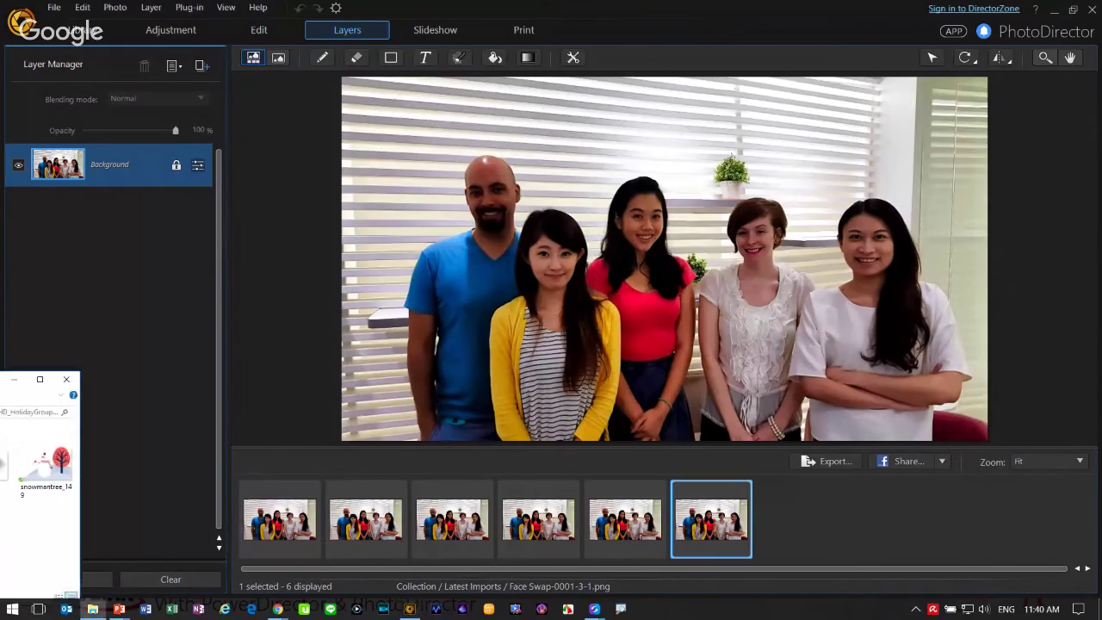
left_click_drag(475, 275, 699, 317)
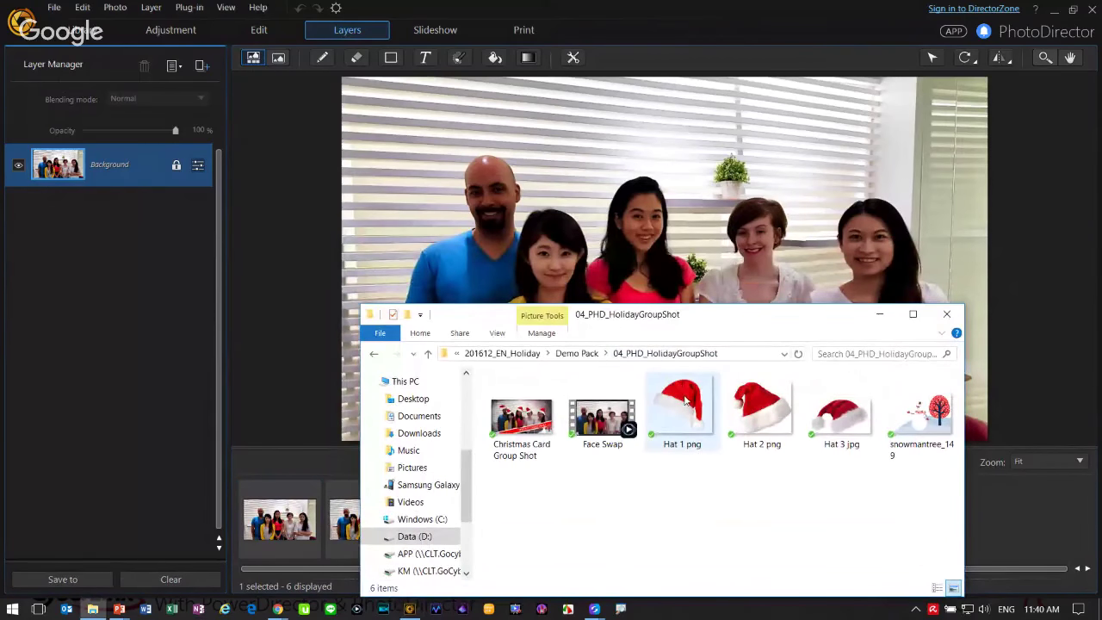
left_click_drag(685, 402, 645, 187)
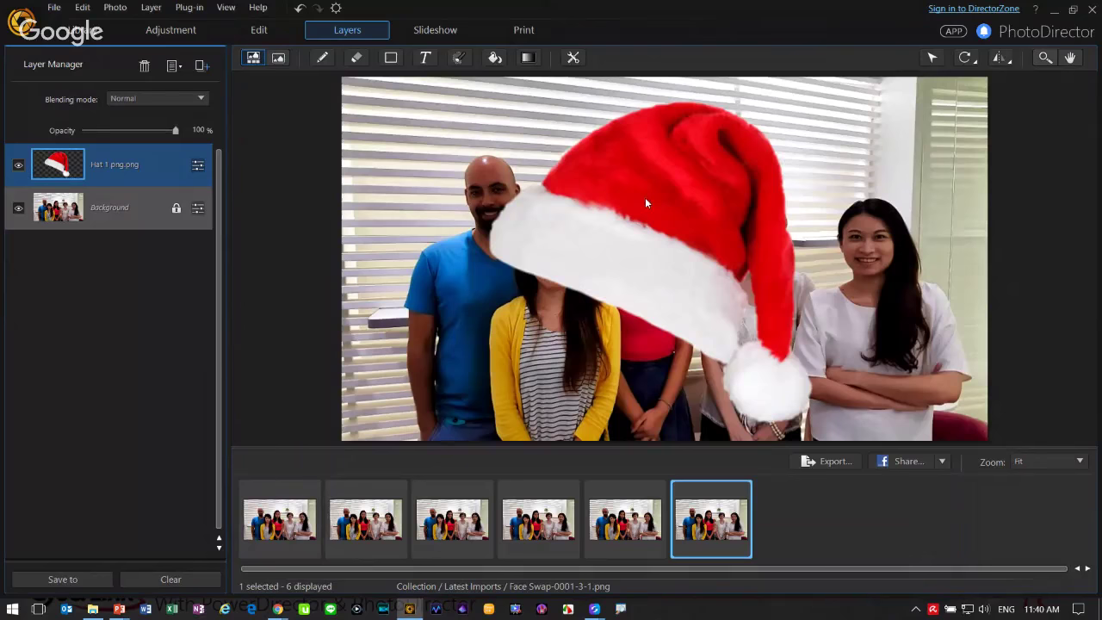
left_click(934, 57)
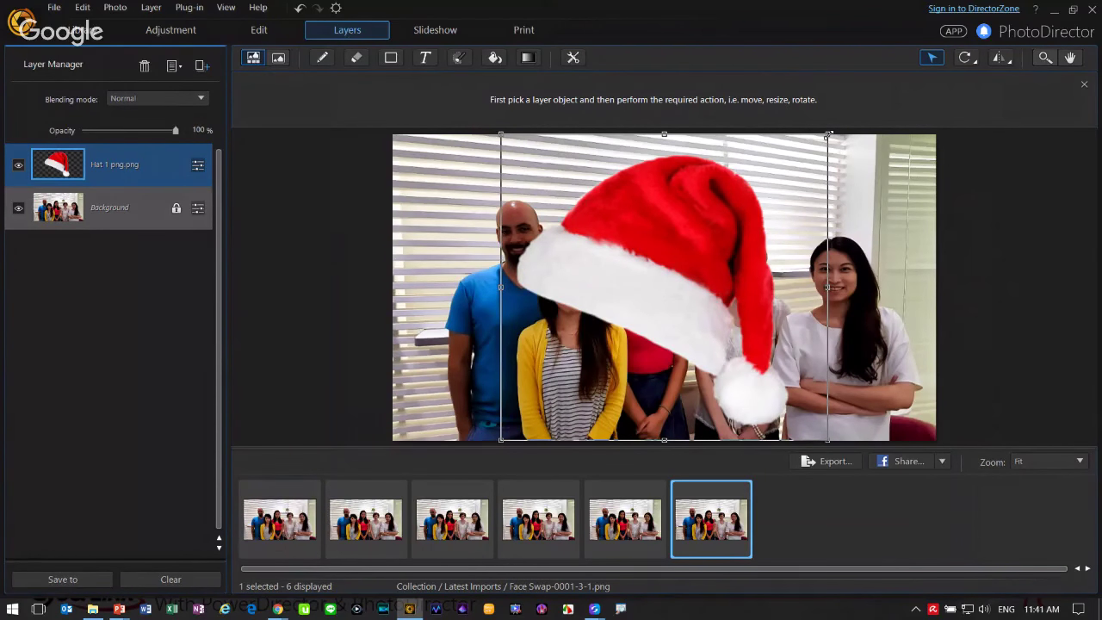
left_click_drag(829, 135, 585, 363)
left_click_drag(541, 396, 835, 234)
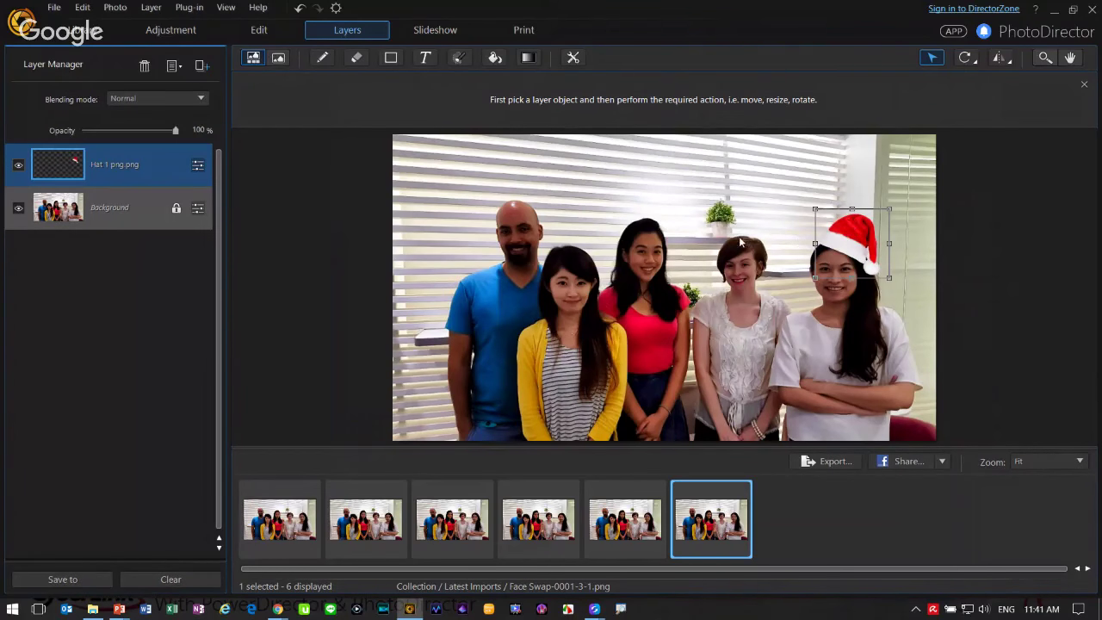
Duplicate the Hat 1 layer and place the copy on the head of the woman in the red top.
key("ctrl+c")
key("ctrl+v")
left_click_drag(865, 243, 665, 227)
Add a shrunken Hat 2 png layer on the head of the woman in yellow, and place a tilted copy on the man's head.
left_click(92, 609)
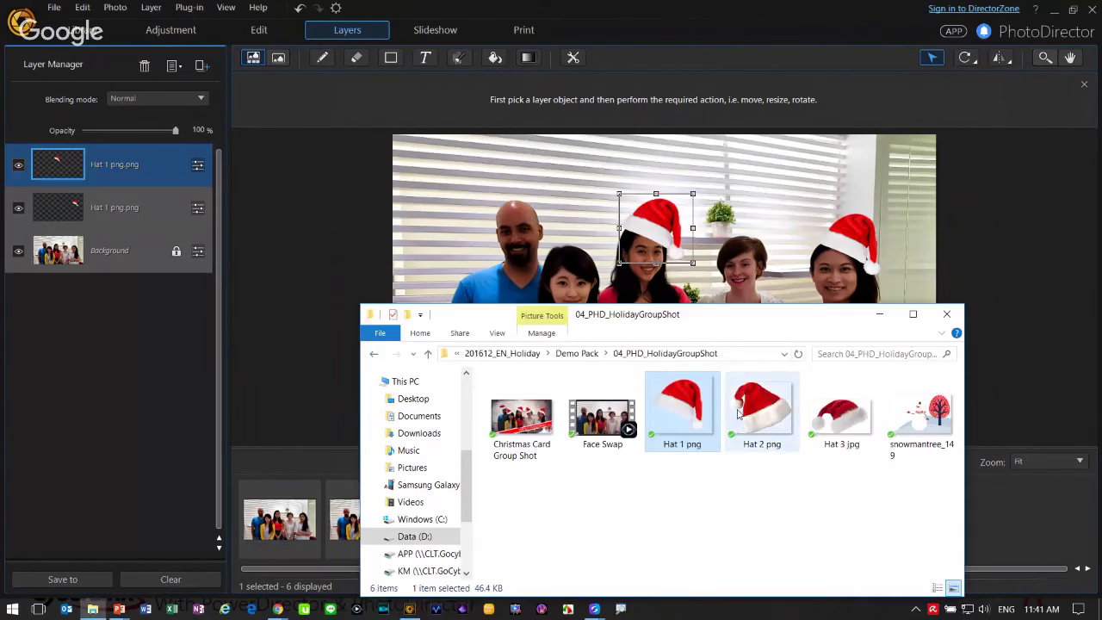
left_click_drag(762, 409, 746, 293)
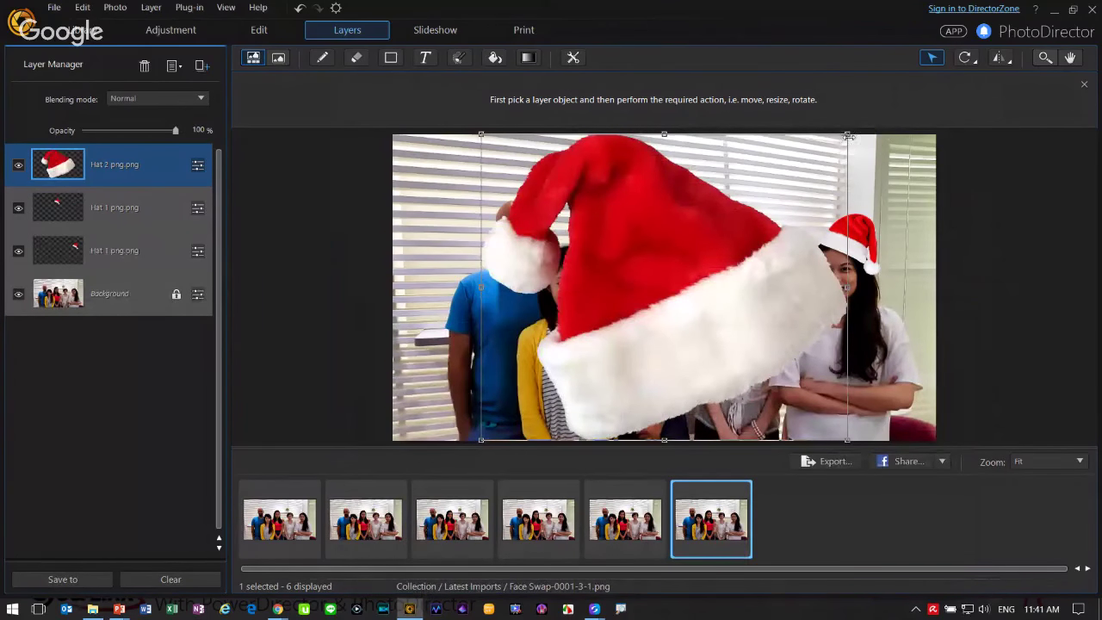
left_click_drag(847, 136, 528, 209)
key("ctrl+c")
key("ctrl+v")
Try to add Hat 3 jpg to the photo, and apply the pending transform of the man's hat.
key("alt+Tab")
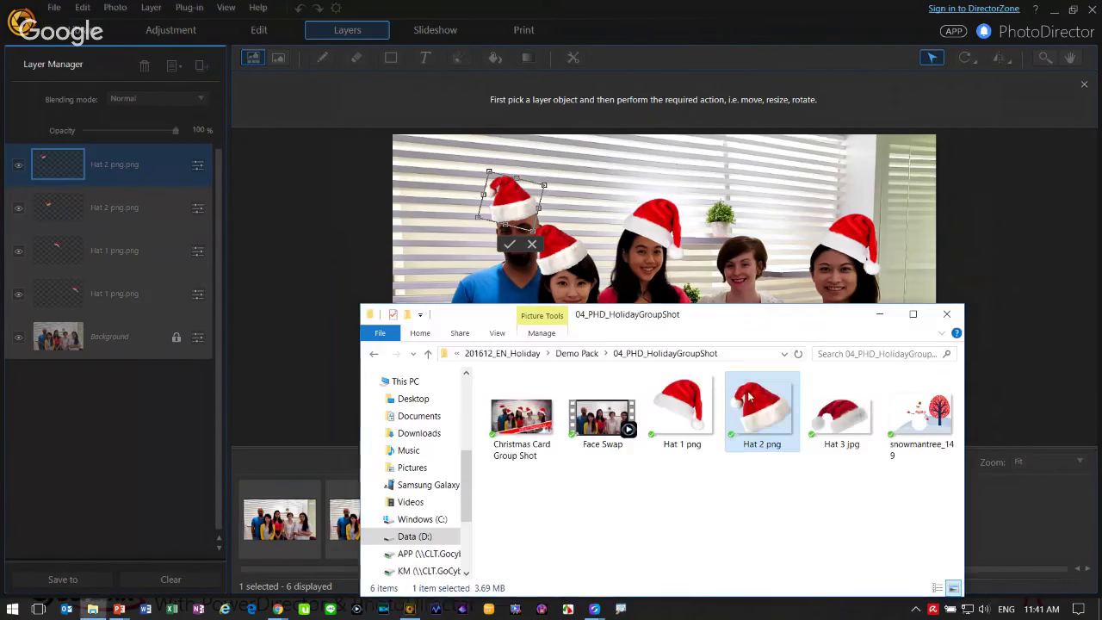
left_click(842, 422)
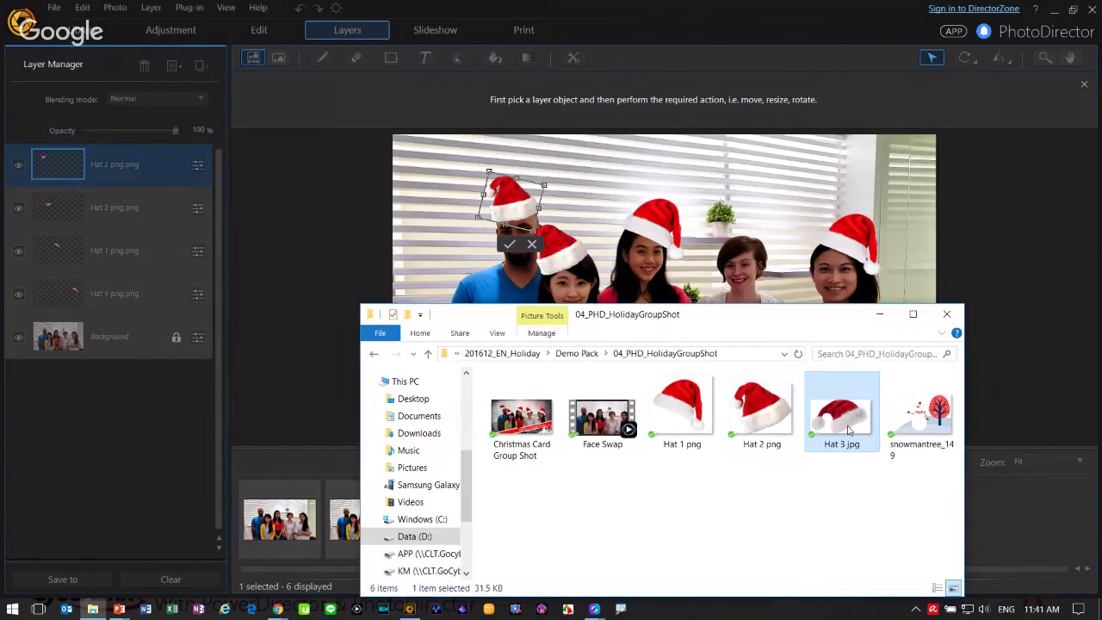
left_click_drag(848, 431, 747, 271)
left_click_drag(788, 322, 738, 336)
left_click_drag(787, 431, 852, 242)
left_click(552, 249)
left_click(534, 258)
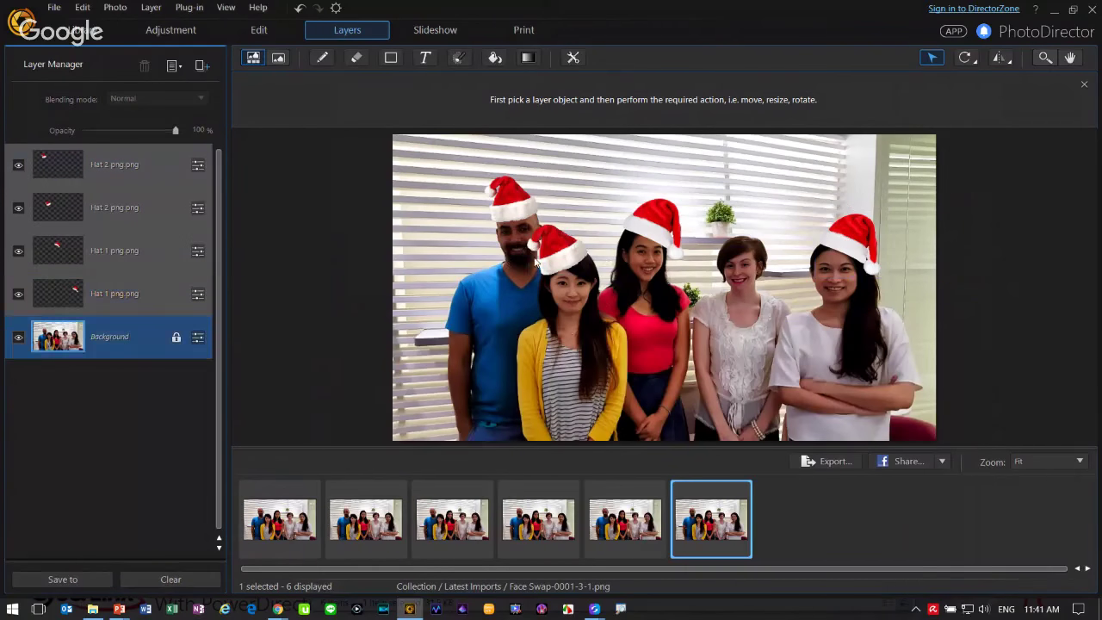
Add Hat 3 jpg as a new layer and start selecting its white background with the selection brush at 60 px.
left_click(92, 609)
left_click_drag(777, 412, 745, 215)
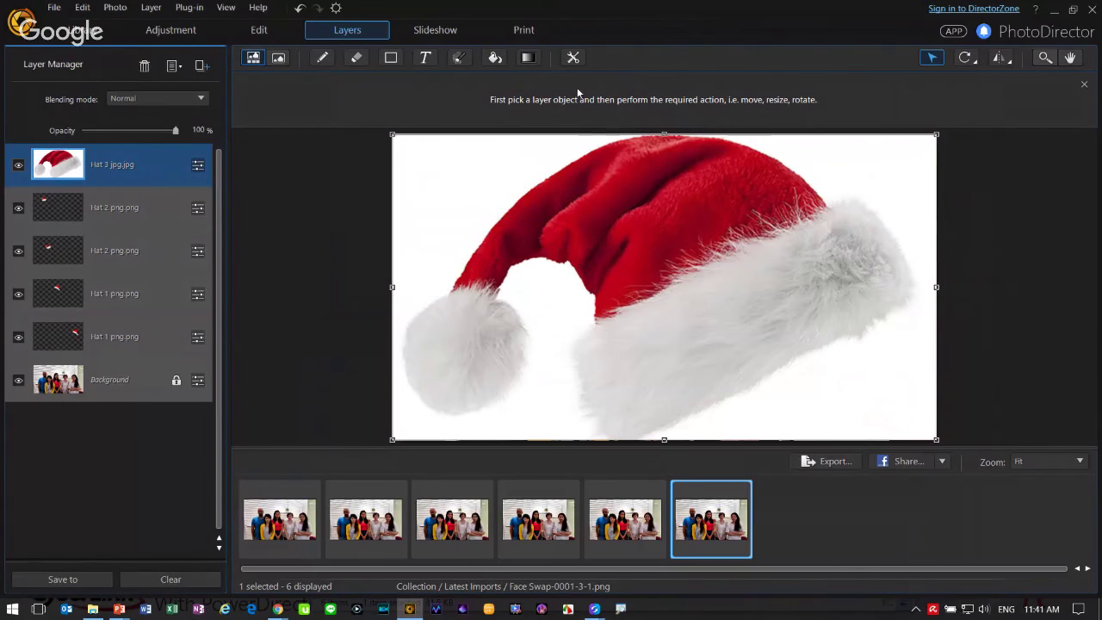
left_click(460, 58)
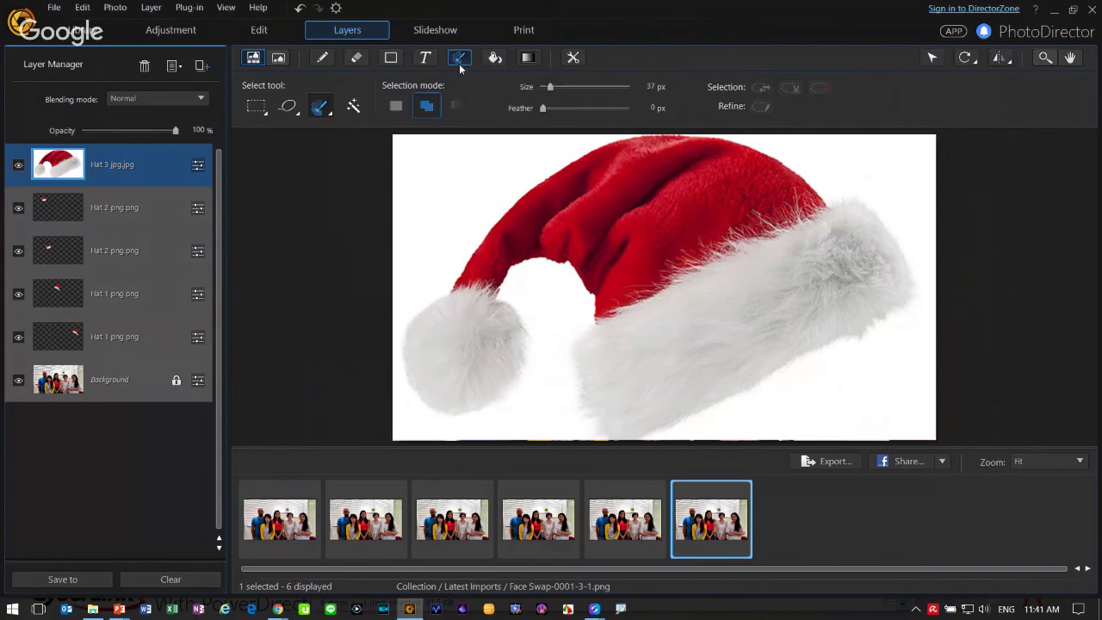
scroll(462, 160, "up", 3)
left_click(449, 175)
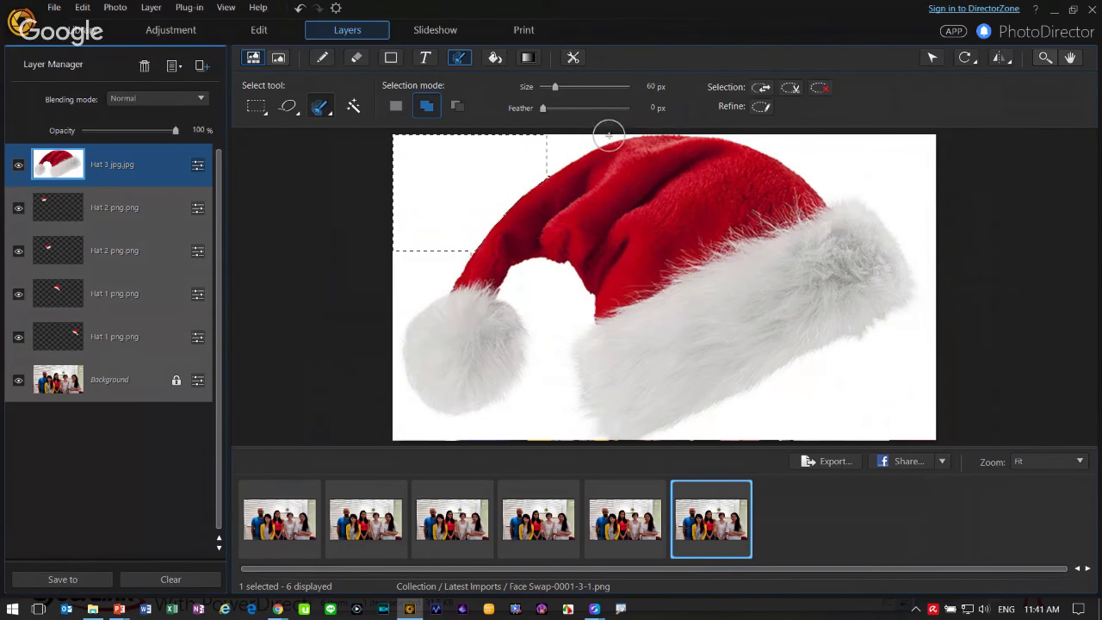
mouse_move(613, 136)
left_mouse_down()
mouse_move(565, 135)
mouse_move(460, 211)
mouse_move(405, 274)
mouse_move(396, 416)
mouse_move(473, 431)
mouse_move(533, 401)
mouse_move(547, 365)
mouse_move(536, 306)
mouse_move(416, 364)
mouse_move(389, 360)
mouse_move(395, 367)
left_mouse_up()
Select the remaining white background around the hat with the selection brush at 40 px, and delete the selected area.
scroll(392, 347, "down", 2)
scroll(394, 340, "down", 1)
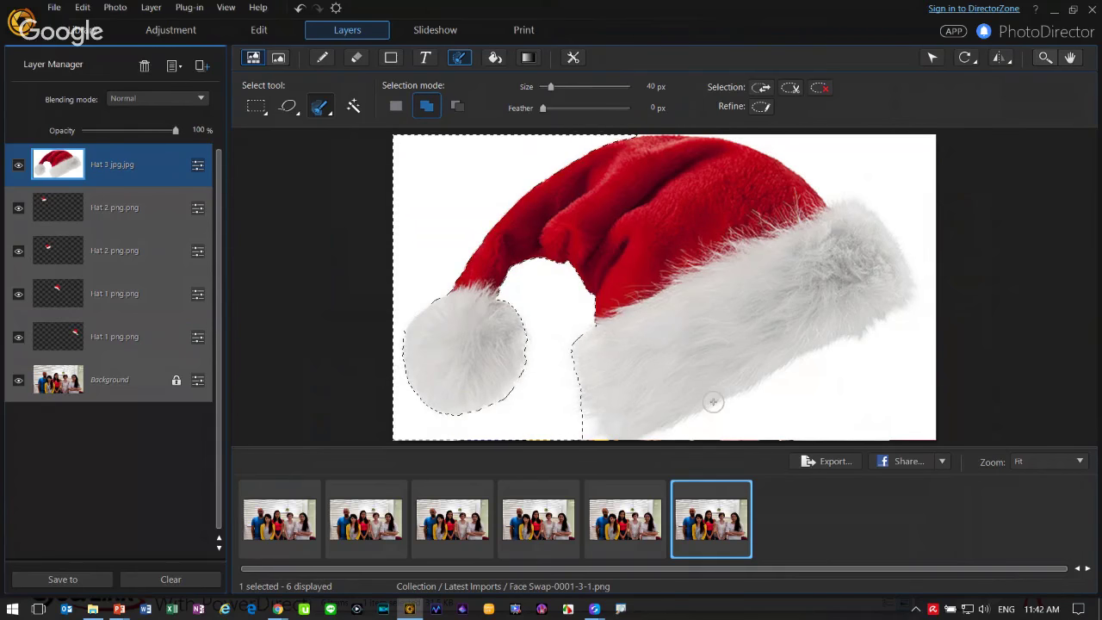
mouse_move(824, 406)
left_mouse_down()
mouse_move(940, 365)
mouse_move(797, 402)
mouse_move(870, 366)
mouse_move(774, 436)
mouse_move(686, 435)
left_mouse_up()
mouse_move(827, 379)
left_mouse_down()
mouse_move(923, 318)
mouse_move(919, 227)
mouse_move(884, 176)
mouse_move(736, 138)
left_mouse_up()
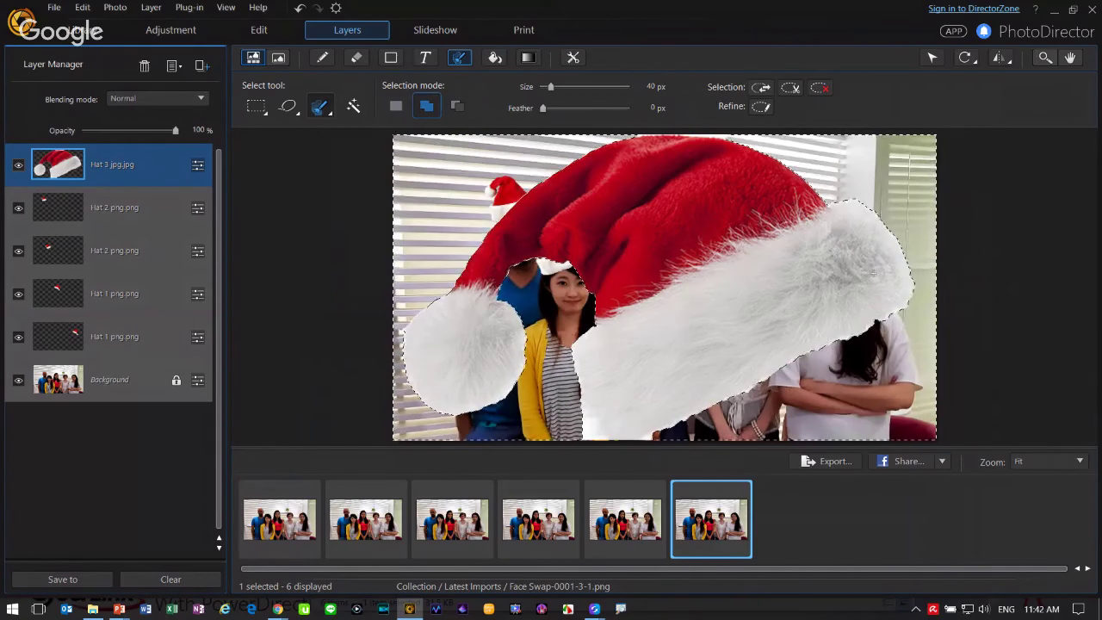
Undo the deletion of the hat's white background, and open the selection edge refinement in a maximized window.
key("ctrl+z")
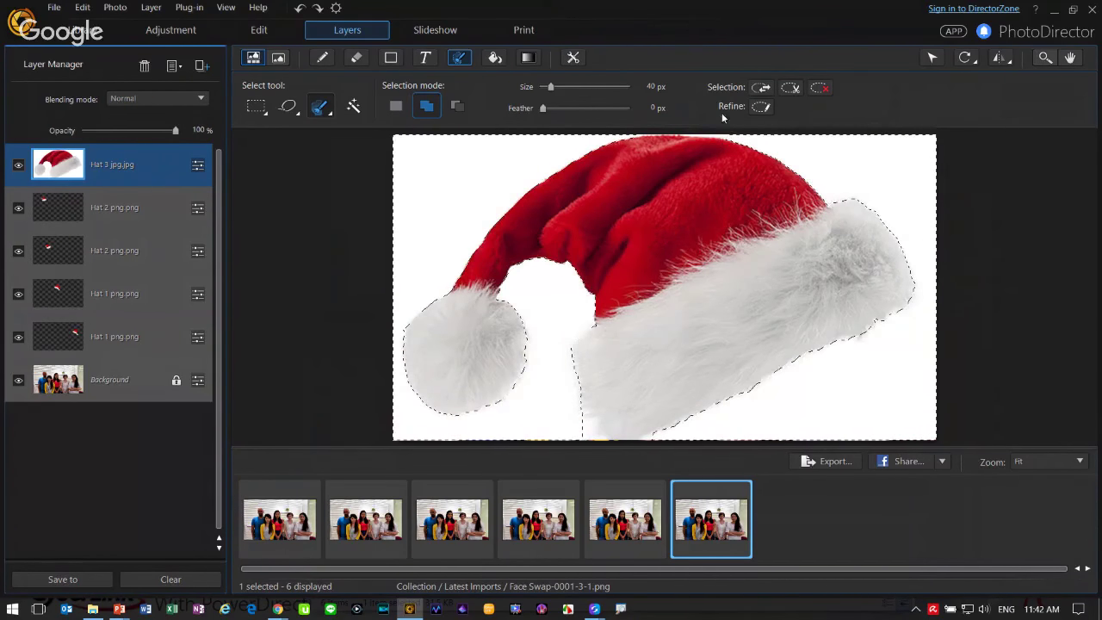
left_click(761, 108)
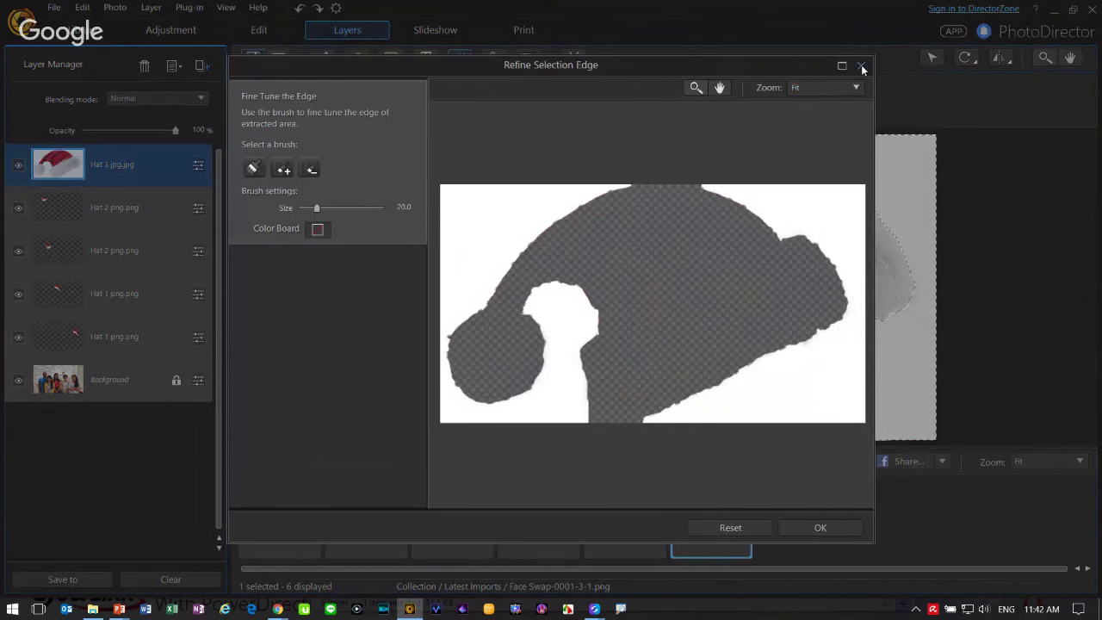
left_click(861, 66)
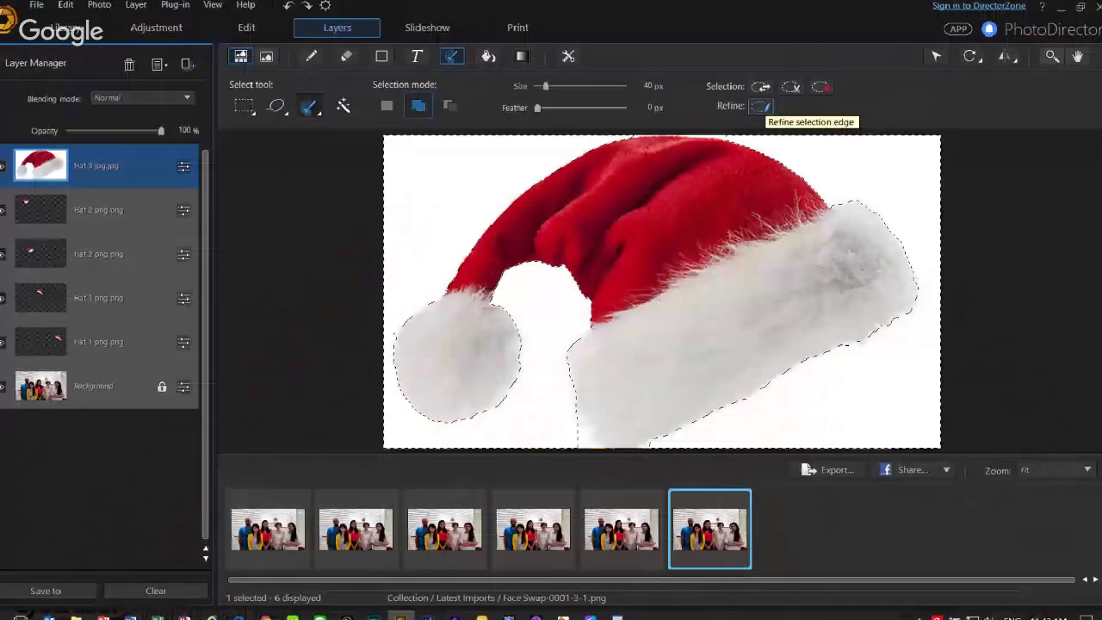
left_click(762, 106)
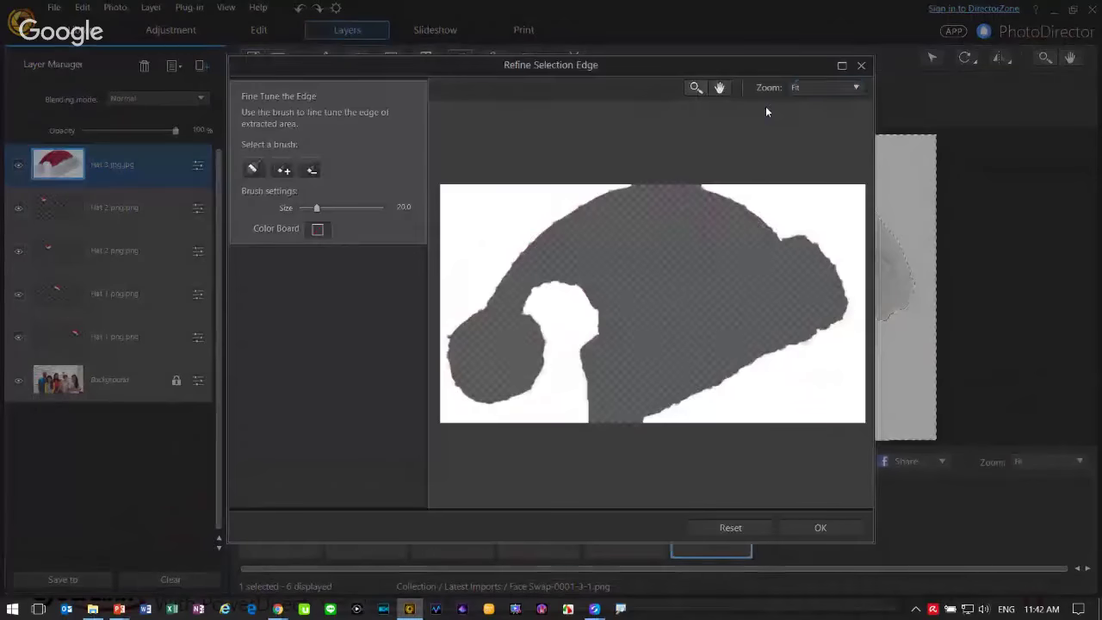
left_click(843, 66)
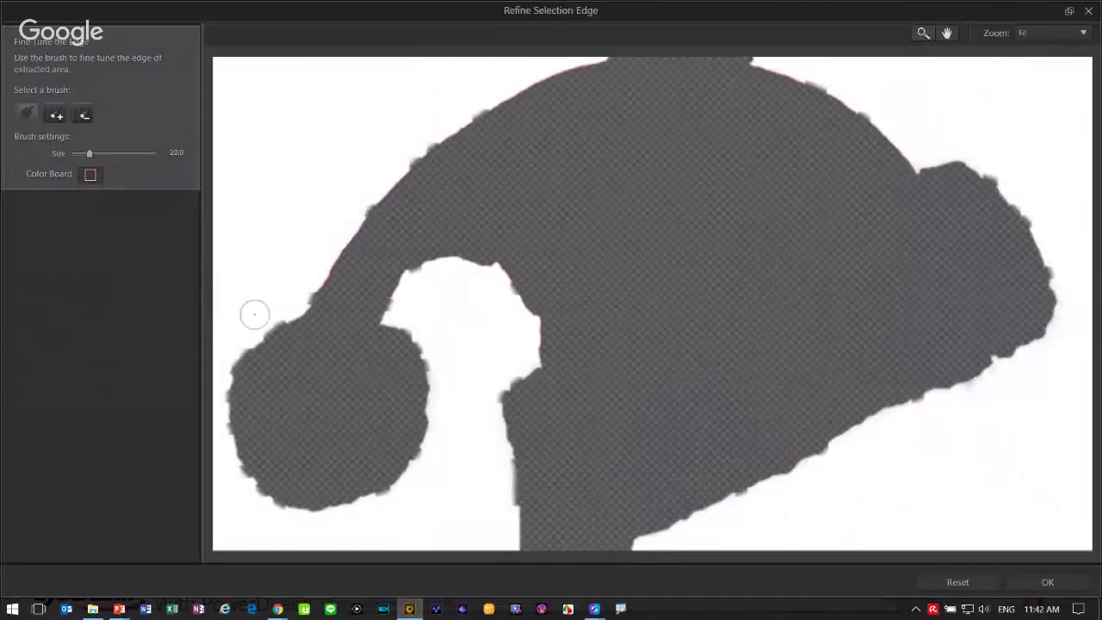
Refine the selection edge with the size 20 brush along the pompom, fur trim and red outline, and apply the refinement.
mouse_move(305, 322)
left_mouse_down()
mouse_move(236, 349)
mouse_move(227, 391)
mouse_move(278, 343)
mouse_move(237, 410)
mouse_move(260, 486)
mouse_move(311, 509)
mouse_move(373, 498)
mouse_move(417, 449)
mouse_move(427, 416)
mouse_move(421, 359)
mouse_move(388, 330)
left_mouse_up()
mouse_move(541, 375)
left_mouse_down()
mouse_move(496, 391)
mouse_move(505, 512)
mouse_move(527, 541)
mouse_move(644, 536)
mouse_move(859, 423)
mouse_move(991, 373)
mouse_move(1030, 349)
mouse_move(1061, 293)
mouse_move(1045, 250)
mouse_move(987, 177)
mouse_move(943, 162)
mouse_move(910, 170)
left_mouse_up()
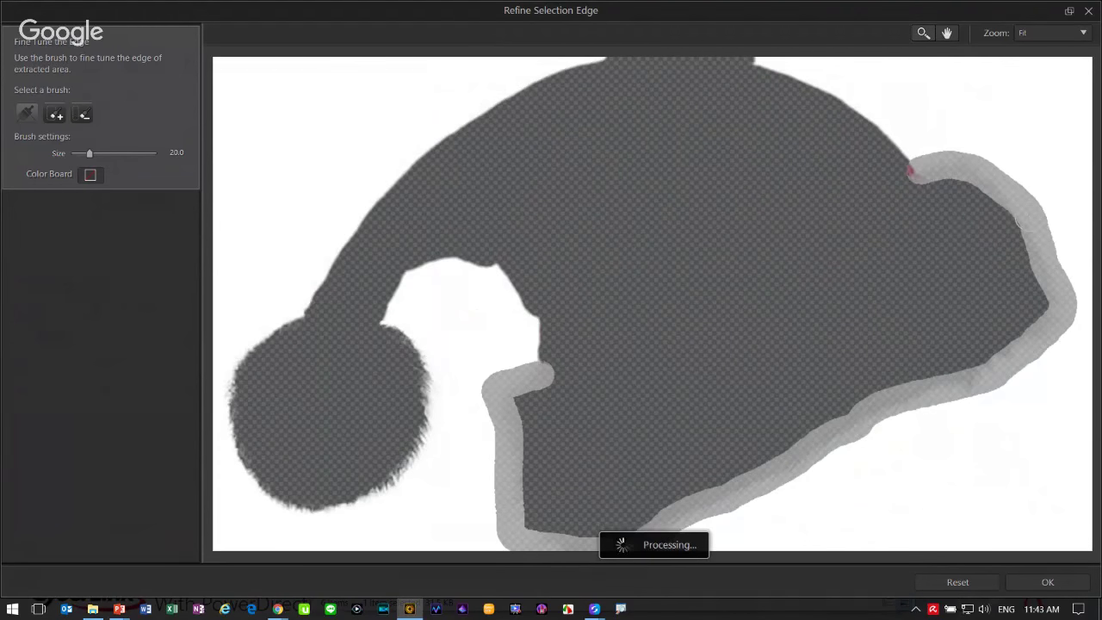
mouse_move(369, 312)
left_mouse_down()
mouse_move(457, 254)
mouse_move(490, 260)
mouse_move(548, 355)
left_mouse_up()
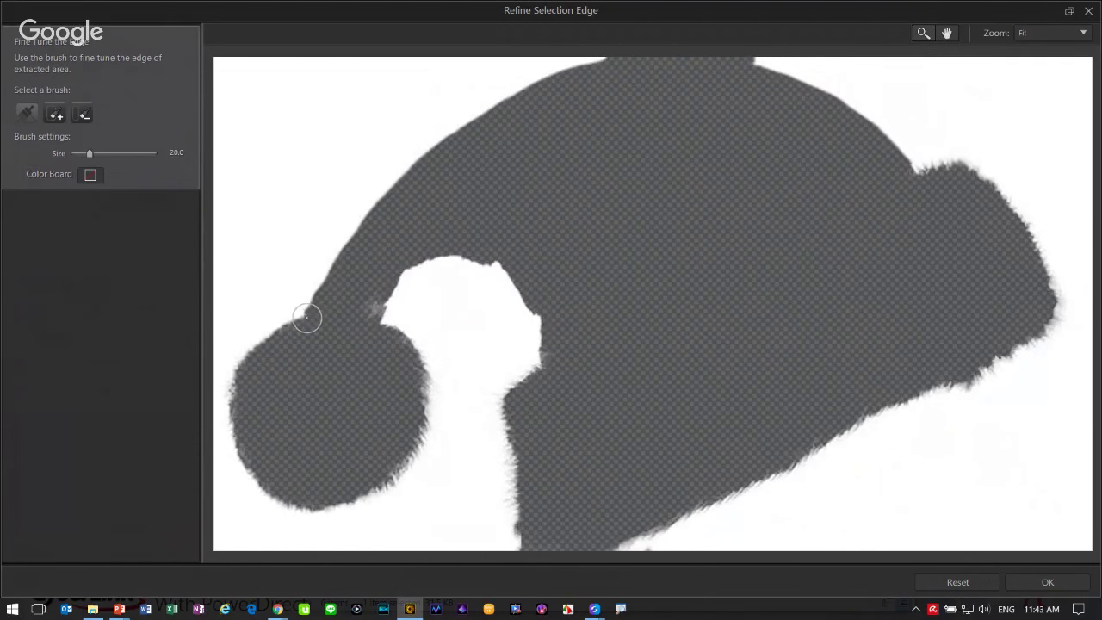
mouse_move(305, 315)
left_mouse_down()
mouse_move(445, 143)
mouse_move(569, 65)
mouse_move(706, 49)
mouse_move(770, 59)
mouse_move(912, 153)
mouse_move(914, 174)
left_mouse_up()
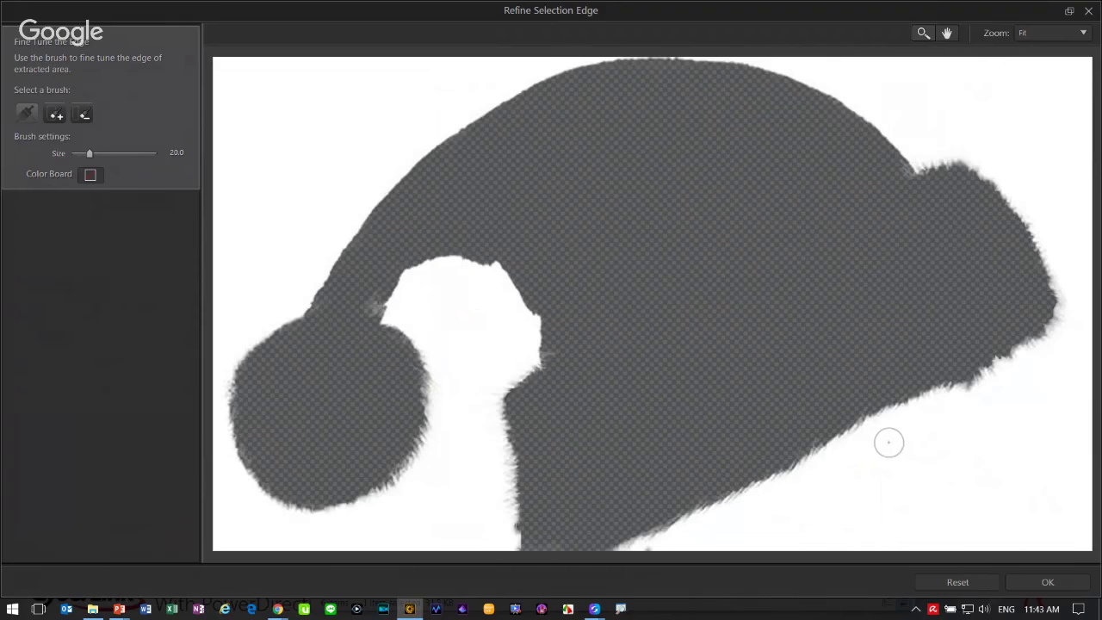
left_click(1044, 584)
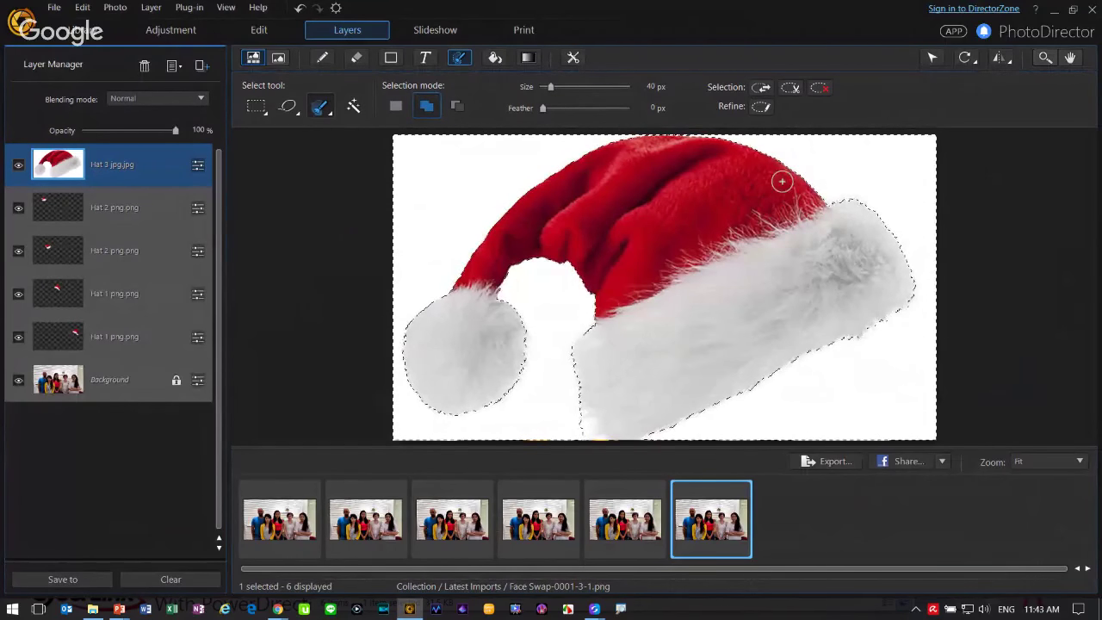
Delete the refined background selection, deselect, and shrink the hat onto the head of the short-haired woman in the white lace top.
key("Delete")
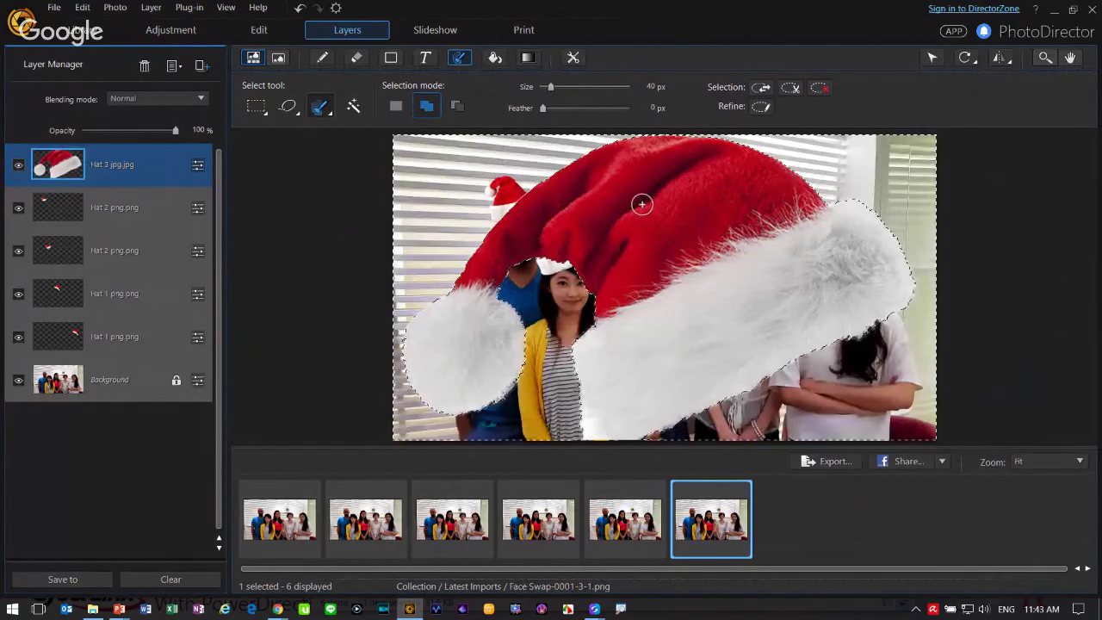
key("ctrl+d")
left_click(932, 58)
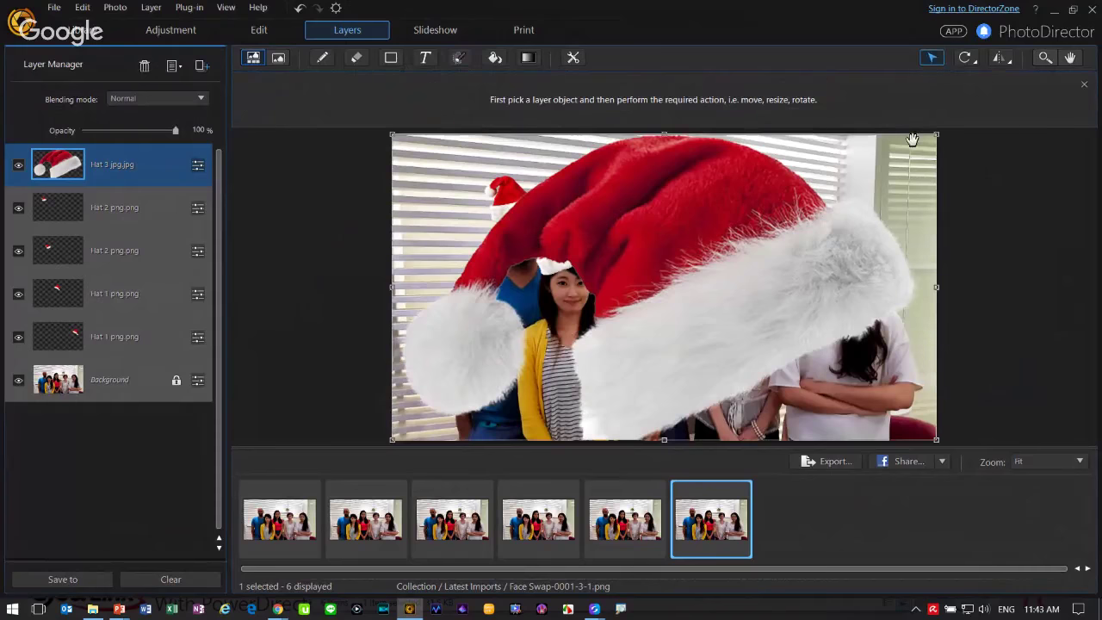
left_click_drag(937, 135, 748, 232)
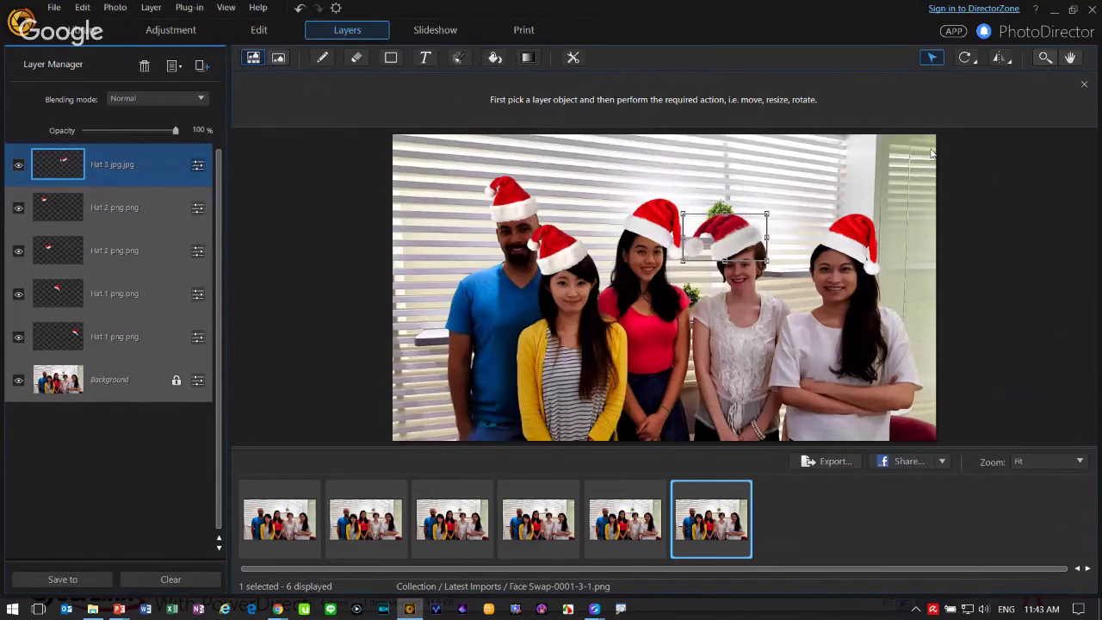
left_click(961, 245)
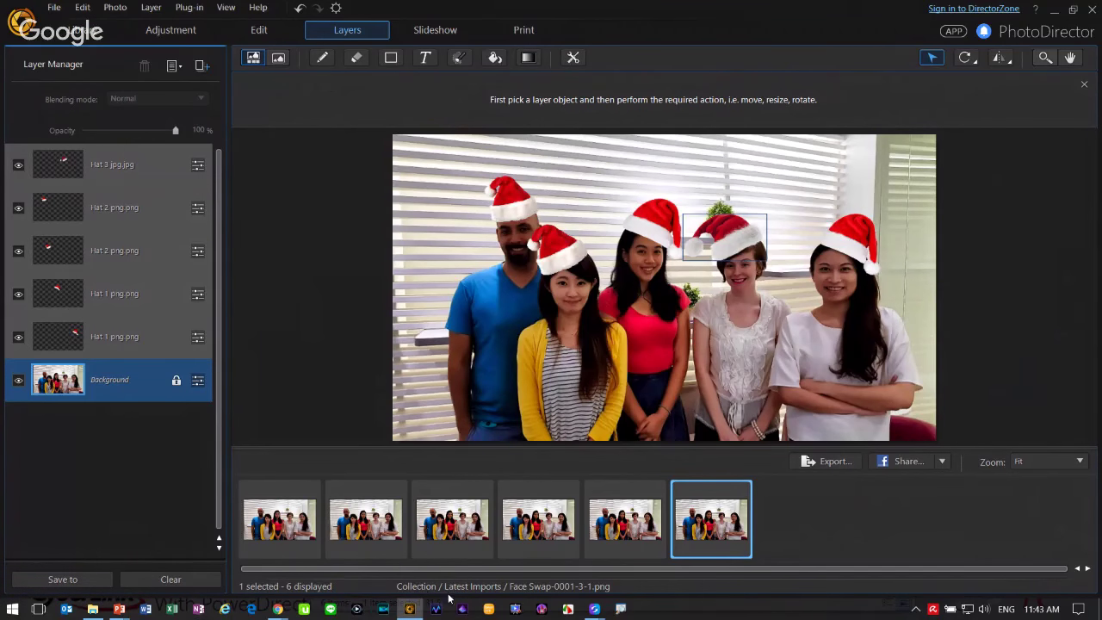
mouse_move(123, 610)
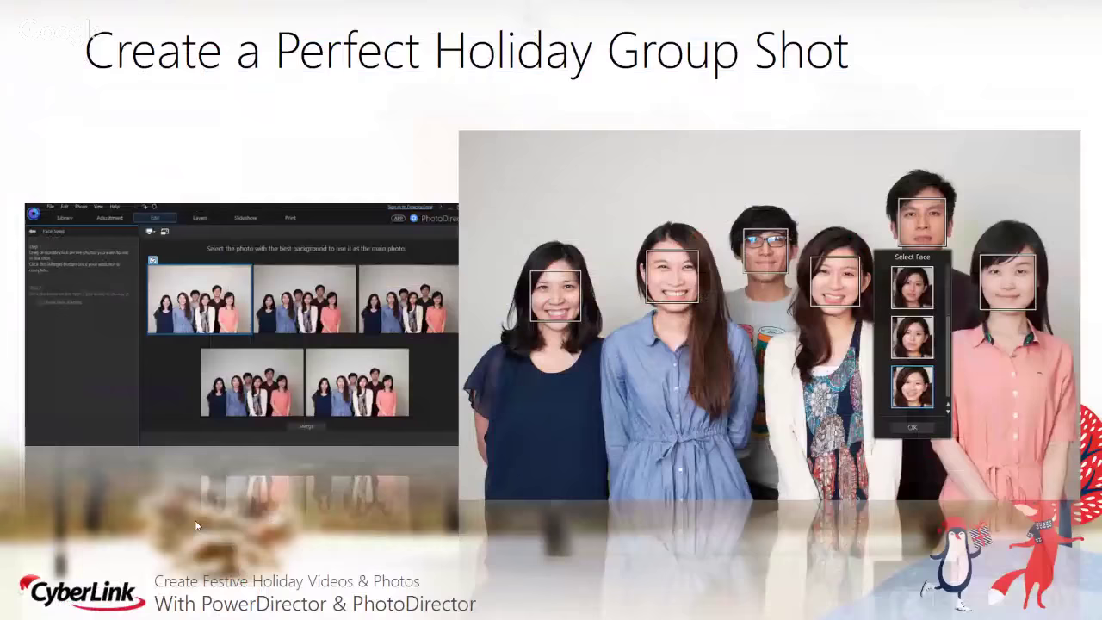
left_click(133, 589)
left_click(342, 409)
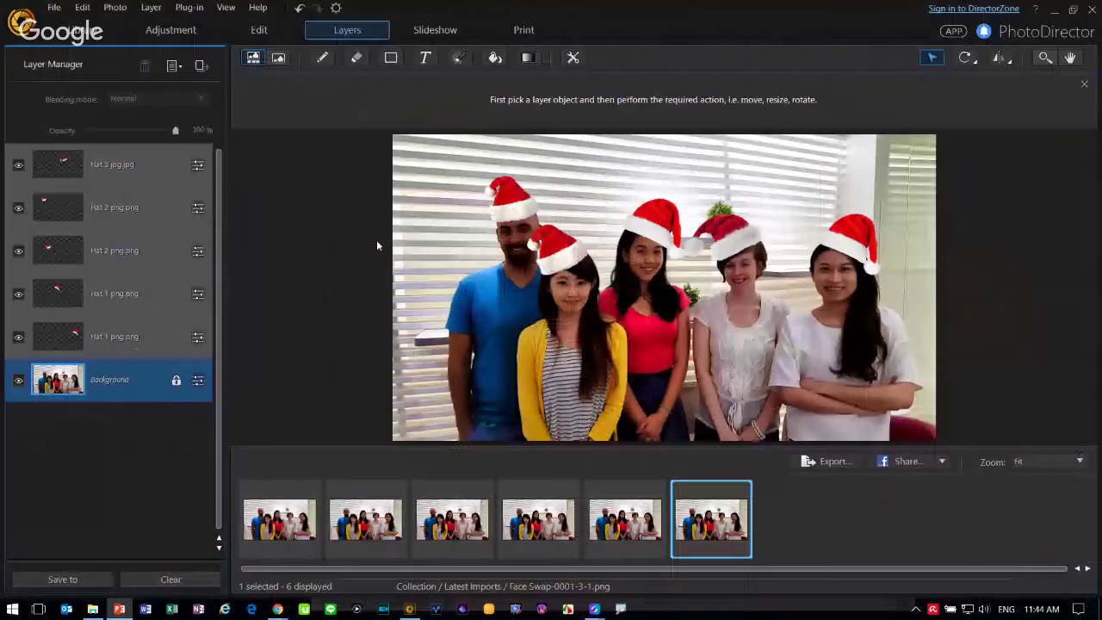
Return to the library without saving the layer changes, open the Christmas Cards album and select 12.jpg, the girl holding a gift.
left_click(93, 31)
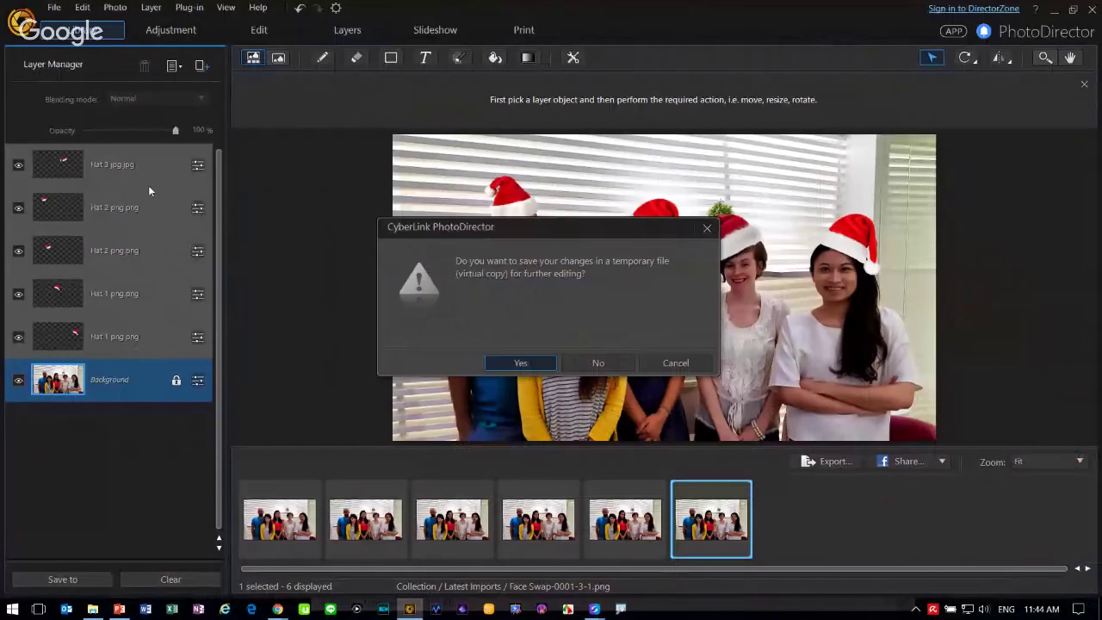
left_click(597, 363)
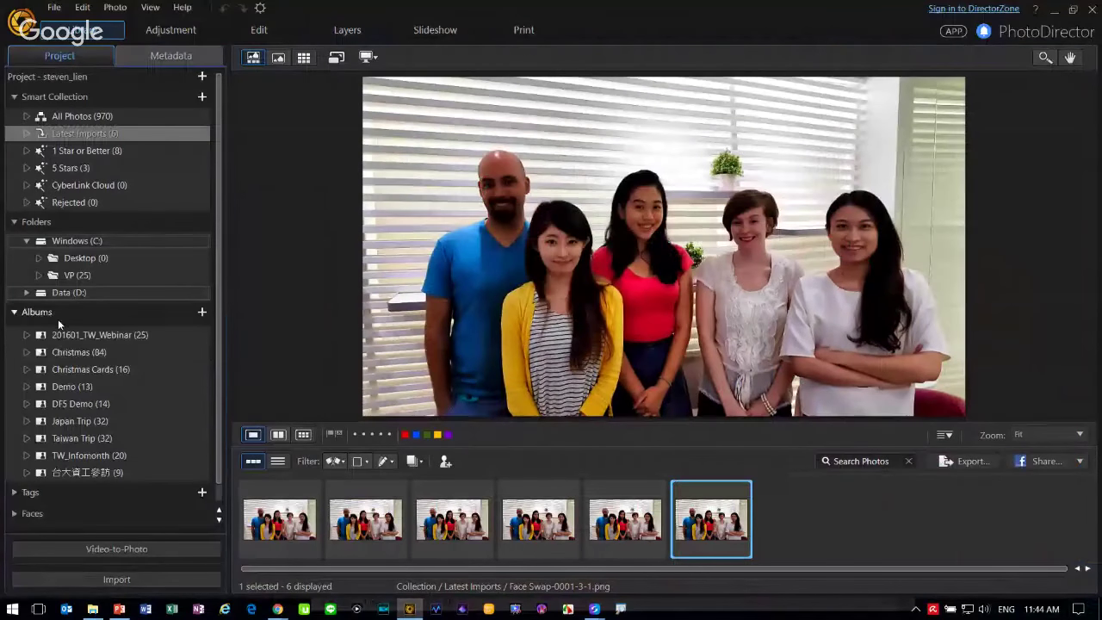
left_click(92, 373)
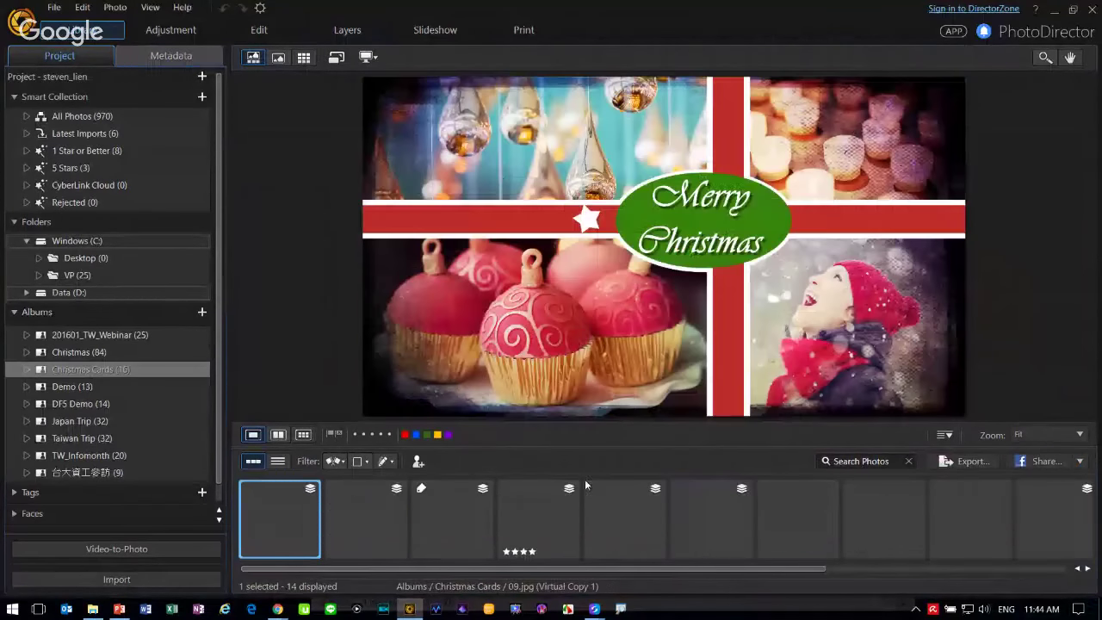
scroll(890, 522, "down", 4)
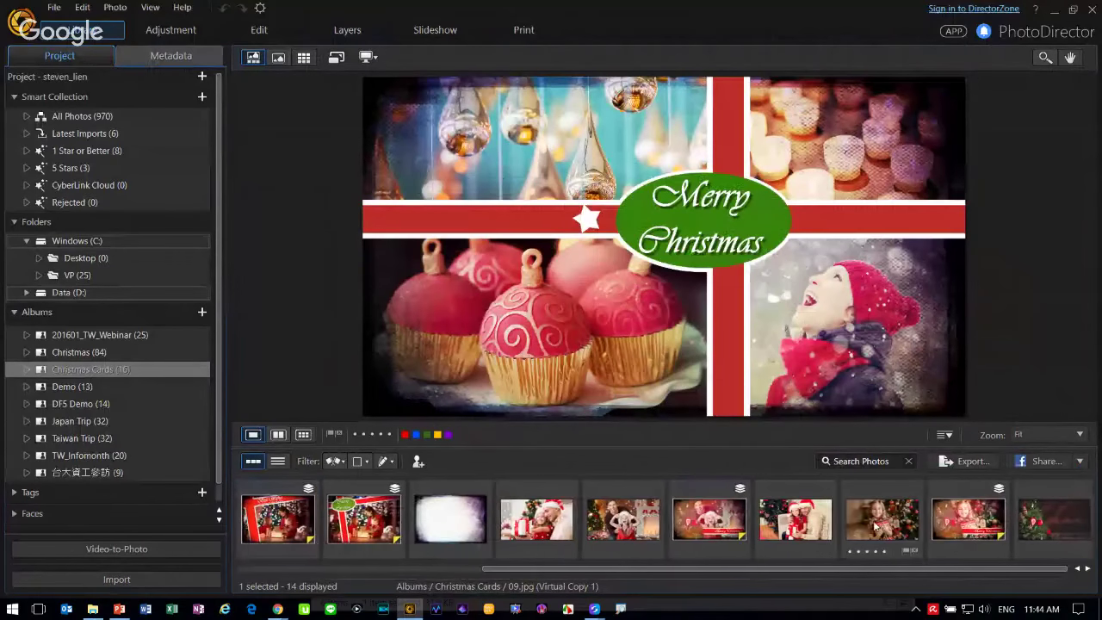
left_click(875, 523)
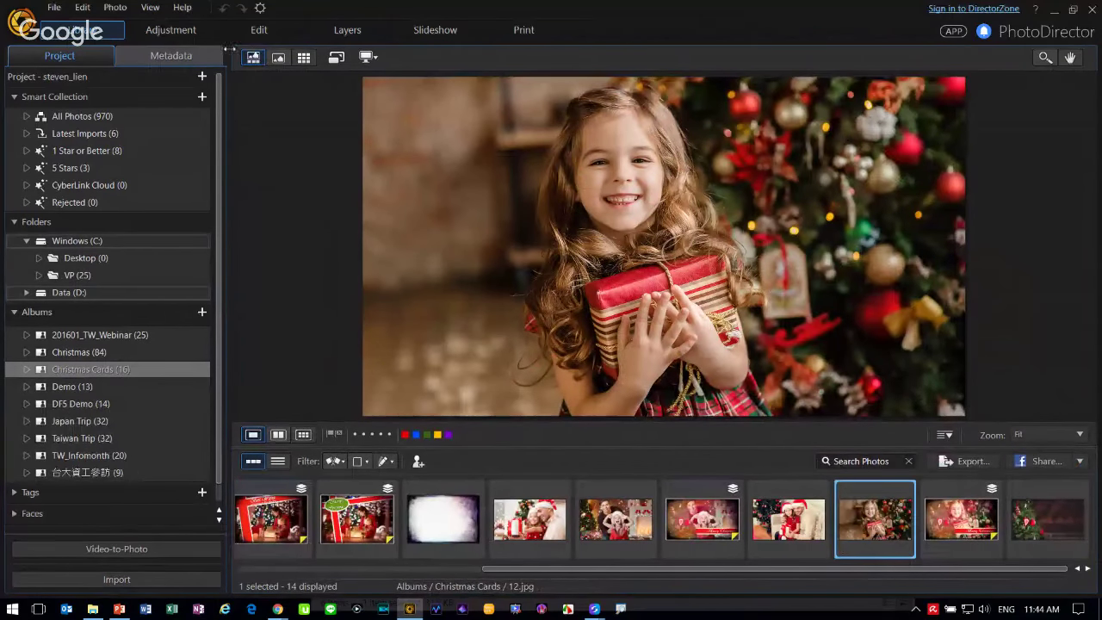
Brighten the girl's photo by raising the upper and lower parts of its tone curve, with Lights at 41.
left_click(167, 31)
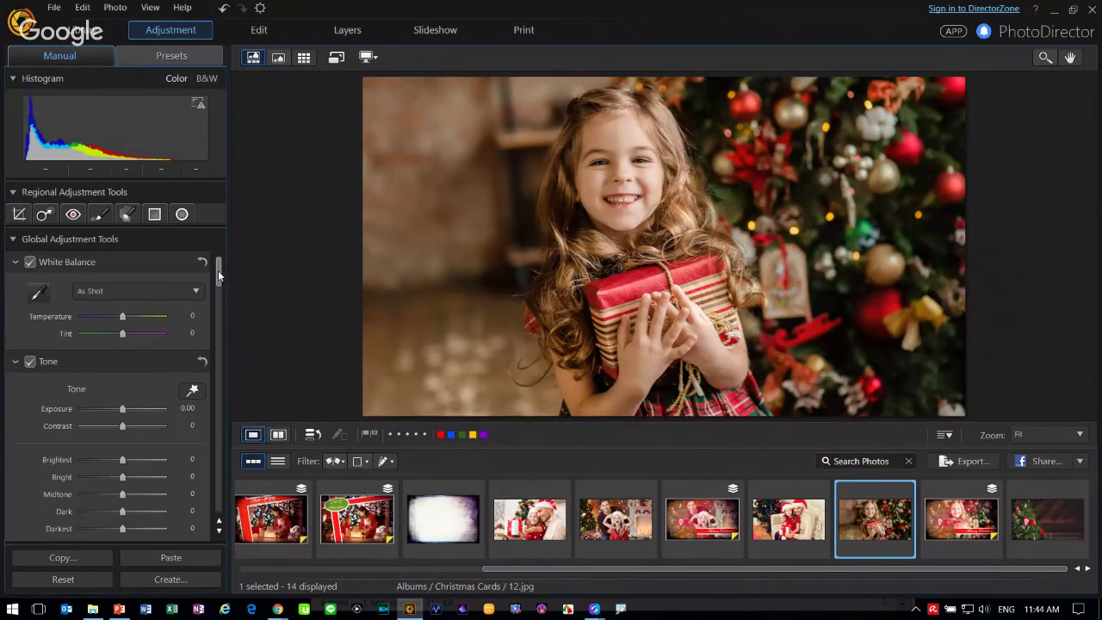
mouse_move(218, 274)
left_mouse_down()
mouse_move(215, 354)
mouse_move(159, 338)
left_mouse_up()
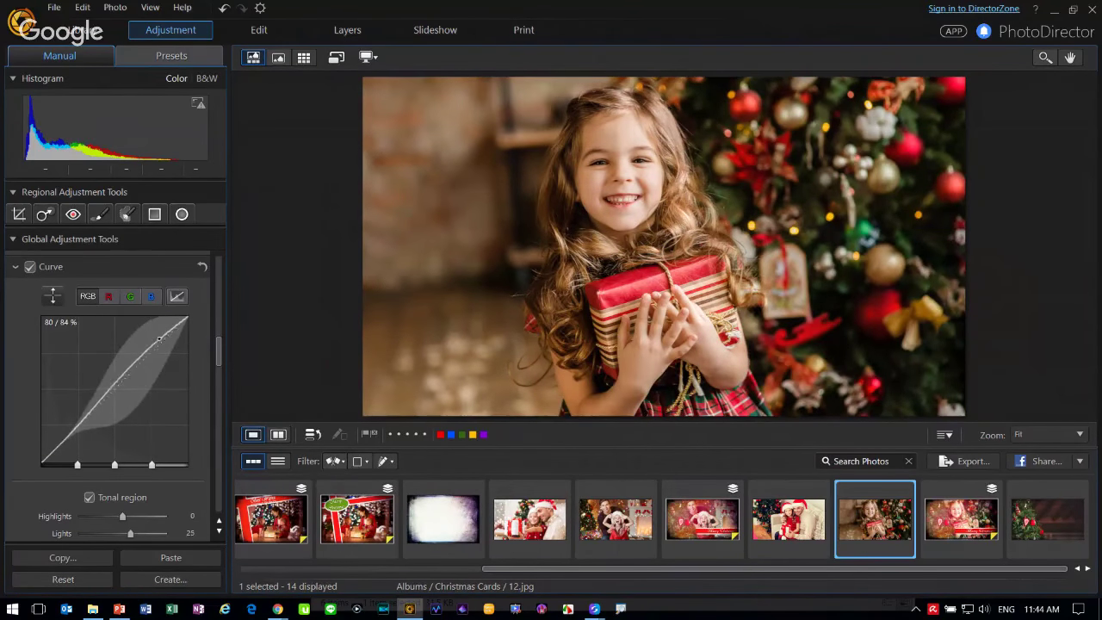
left_click_drag(74, 430, 73, 415)
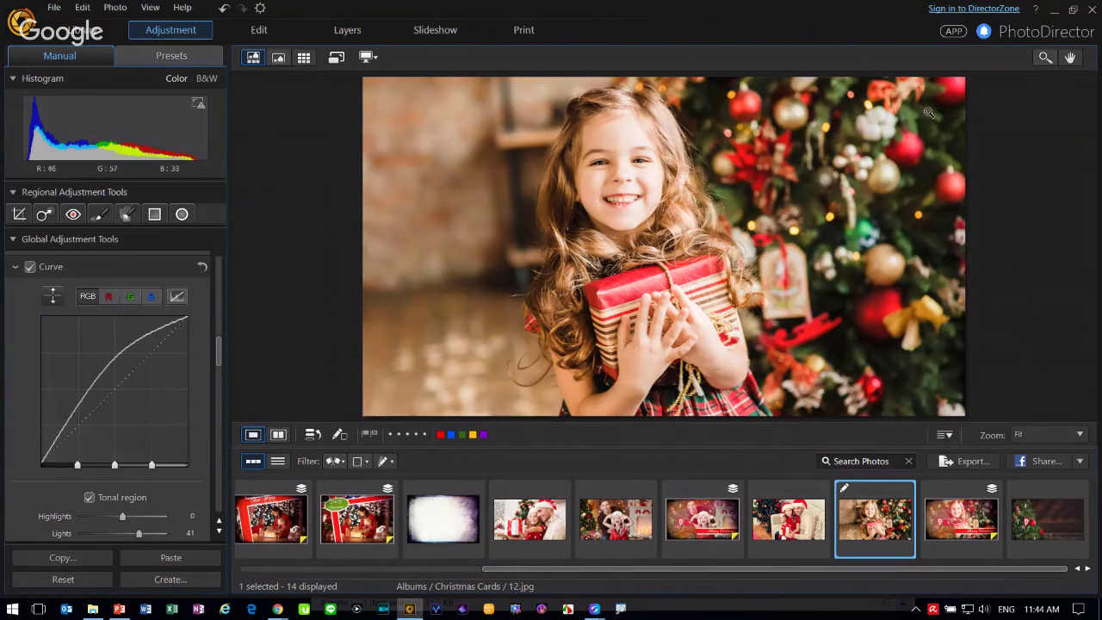
Compare the brightened photo with the original, and warm its white balance to a temperature of 14.
left_click(342, 435)
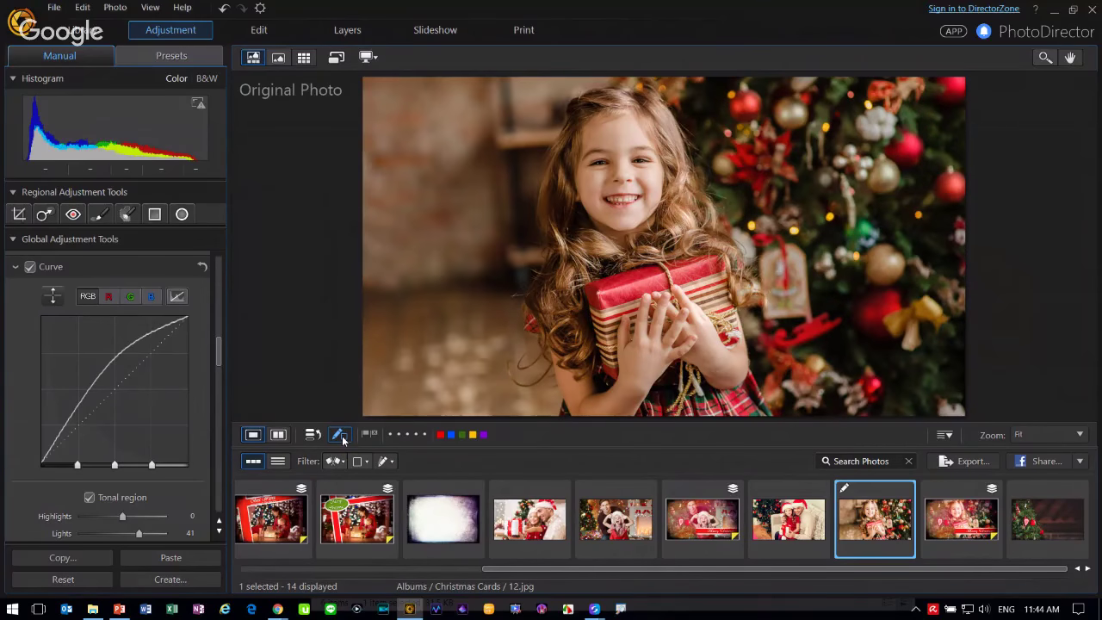
left_click(342, 436)
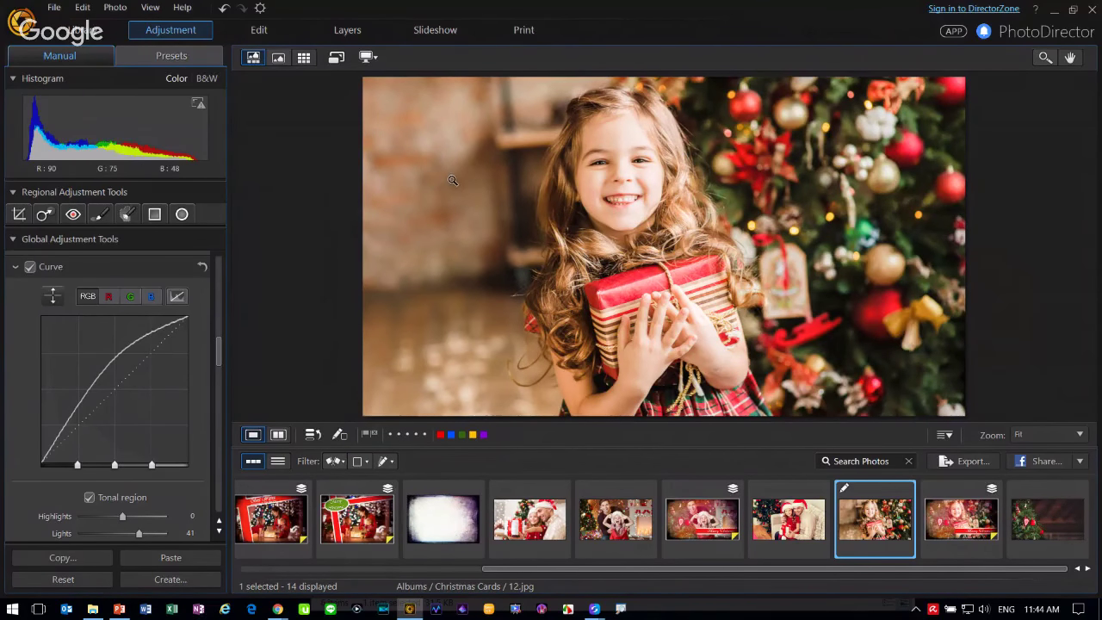
scroll(194, 325, "up", 5)
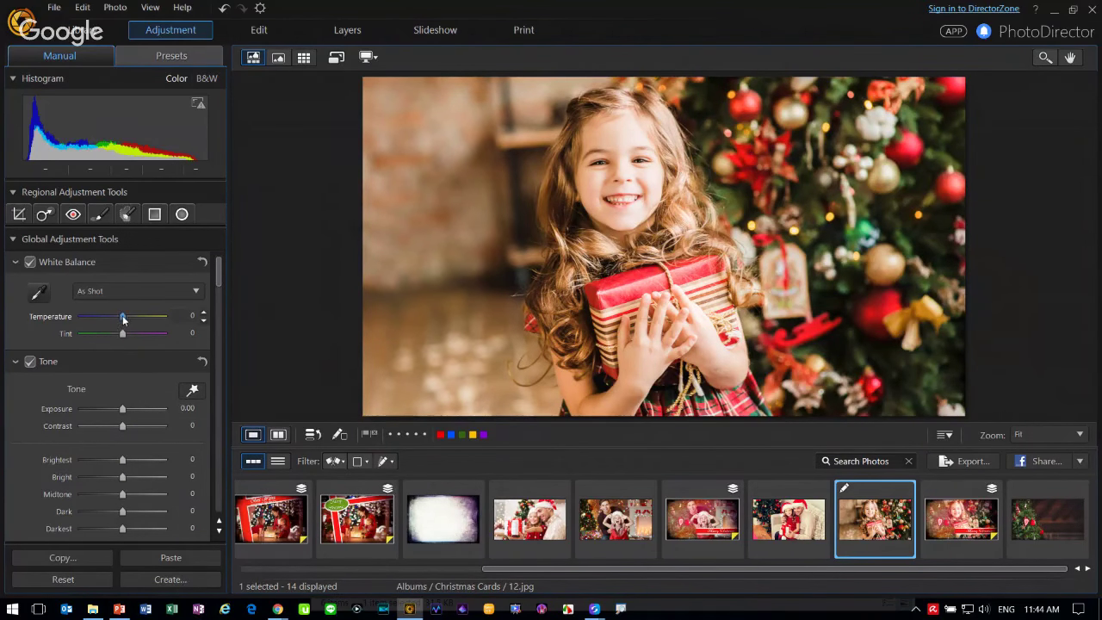
left_click_drag(124, 320, 128, 320)
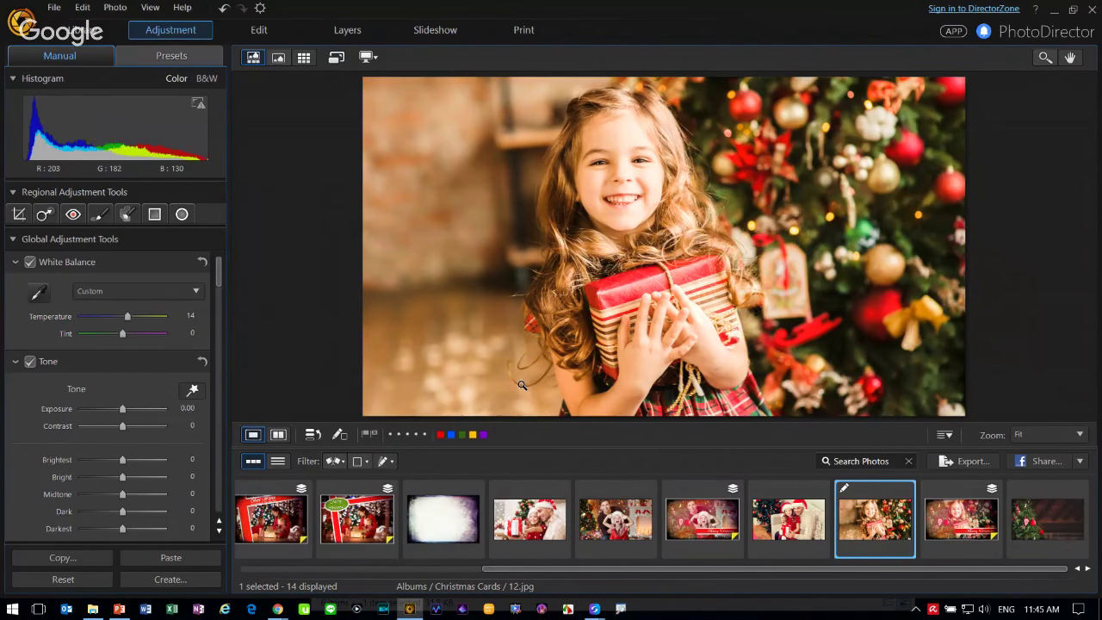
Try several light leak overlay templates on the photo, and apply the diagonal pink-and-orange one at 75 opacity.
left_click(279, 38)
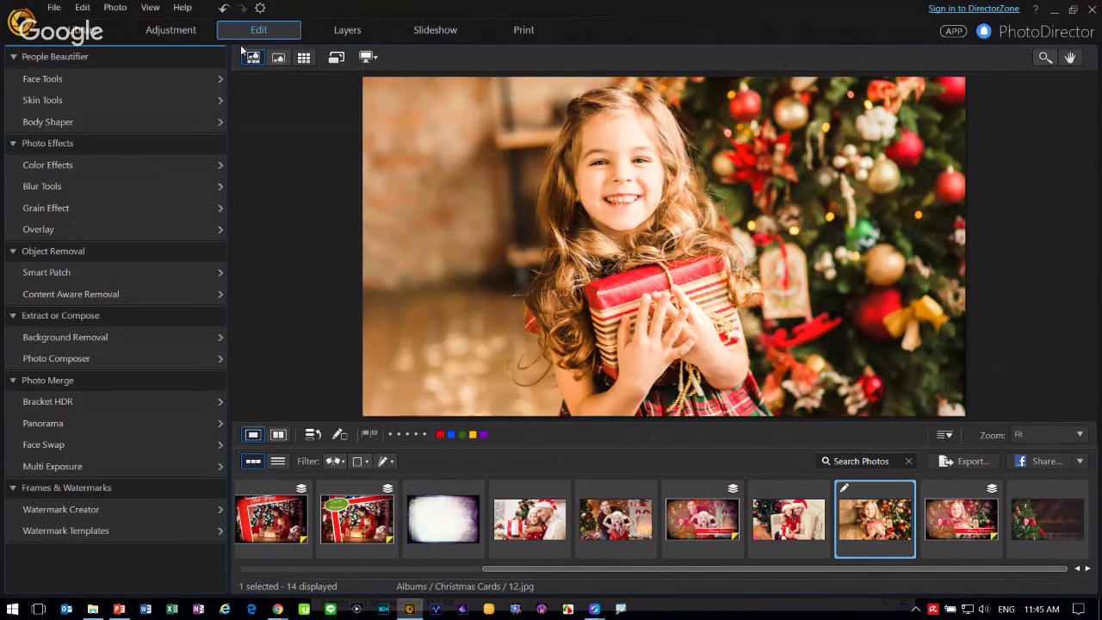
left_click(192, 236)
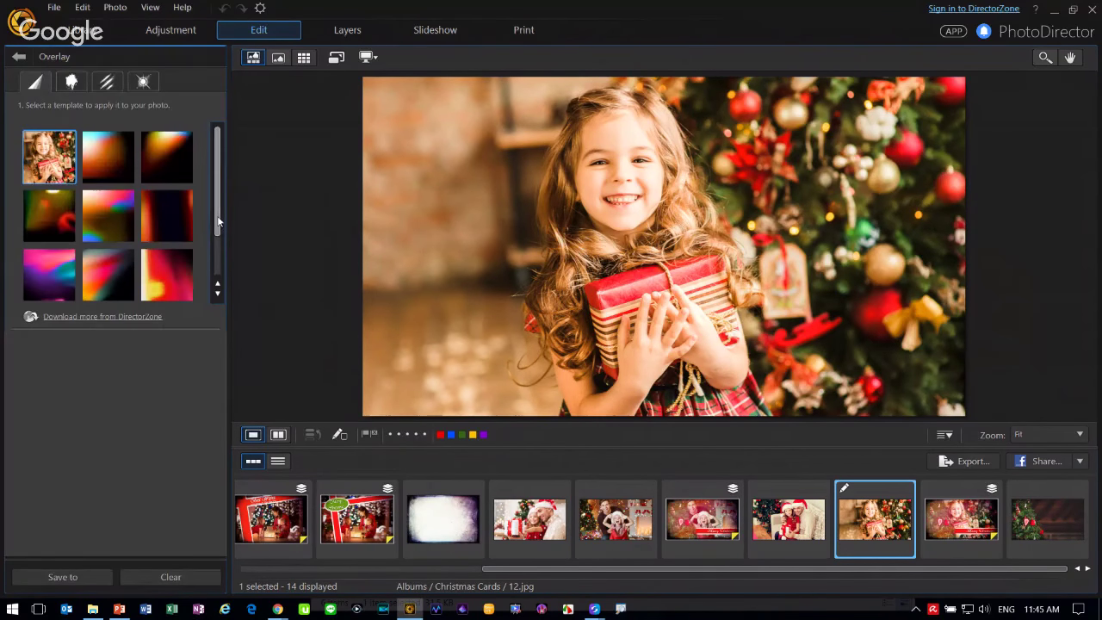
left_click(108, 216)
left_click(97, 259)
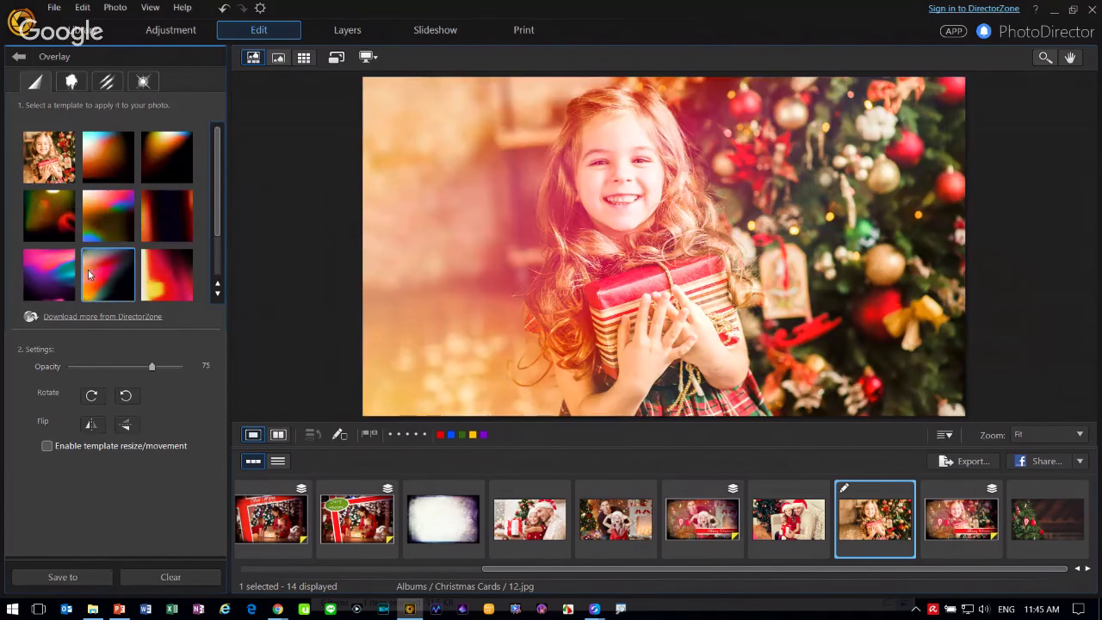
left_click(67, 290)
left_click(120, 273)
scroll(163, 263, "down", 1)
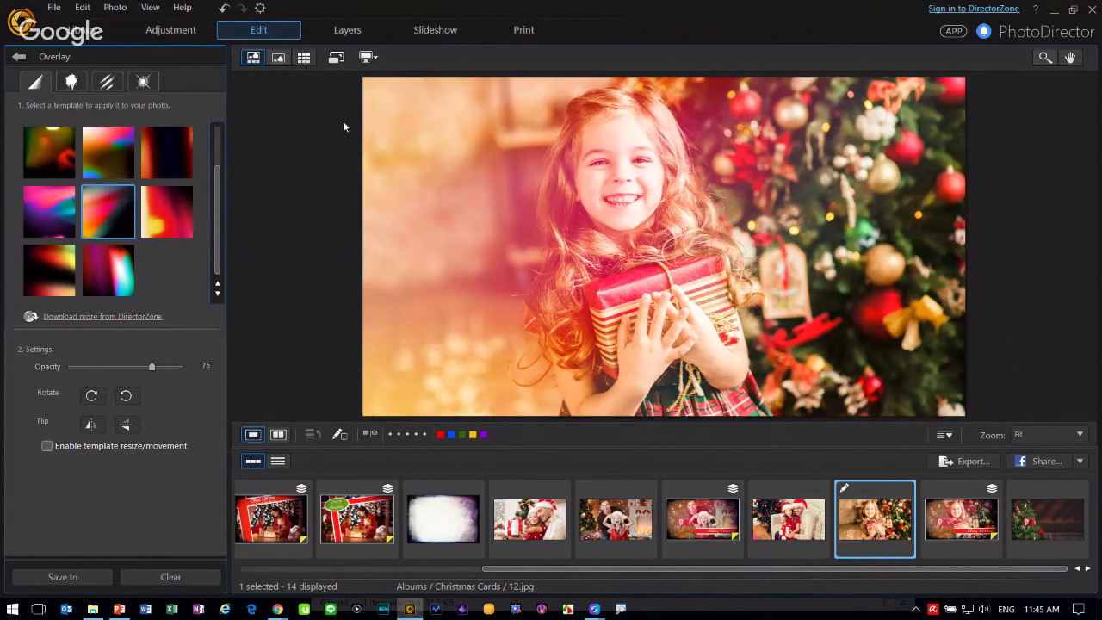
Save the overlay edit as a virtual copy for layer editing, and add the Christmas tree photo 01.png as the top layer.
left_click(347, 29)
left_click(522, 363)
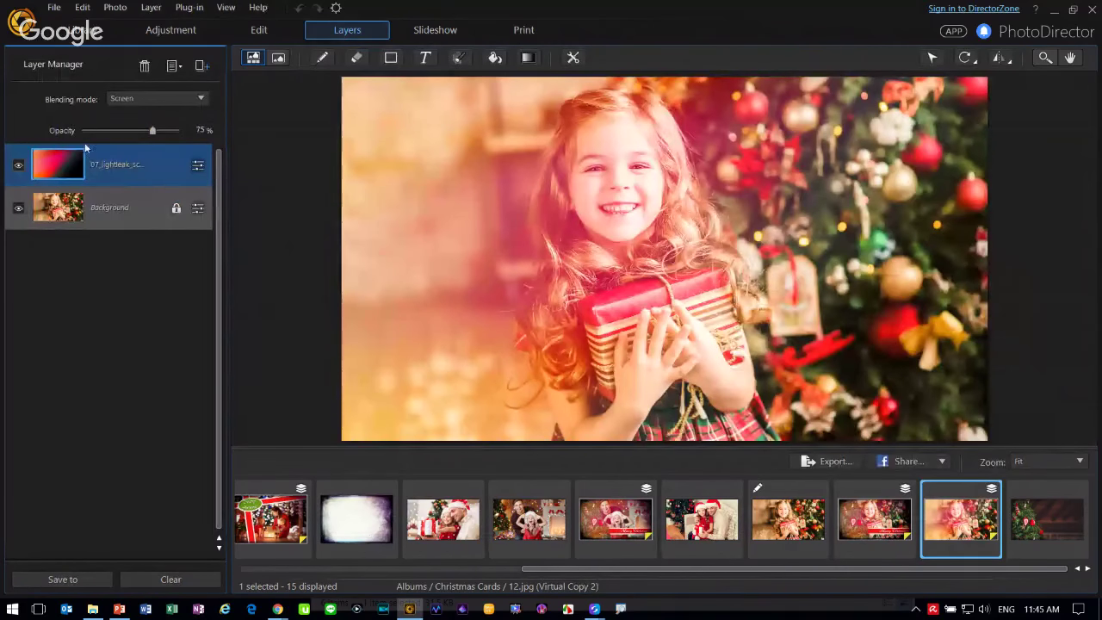
left_click(121, 206)
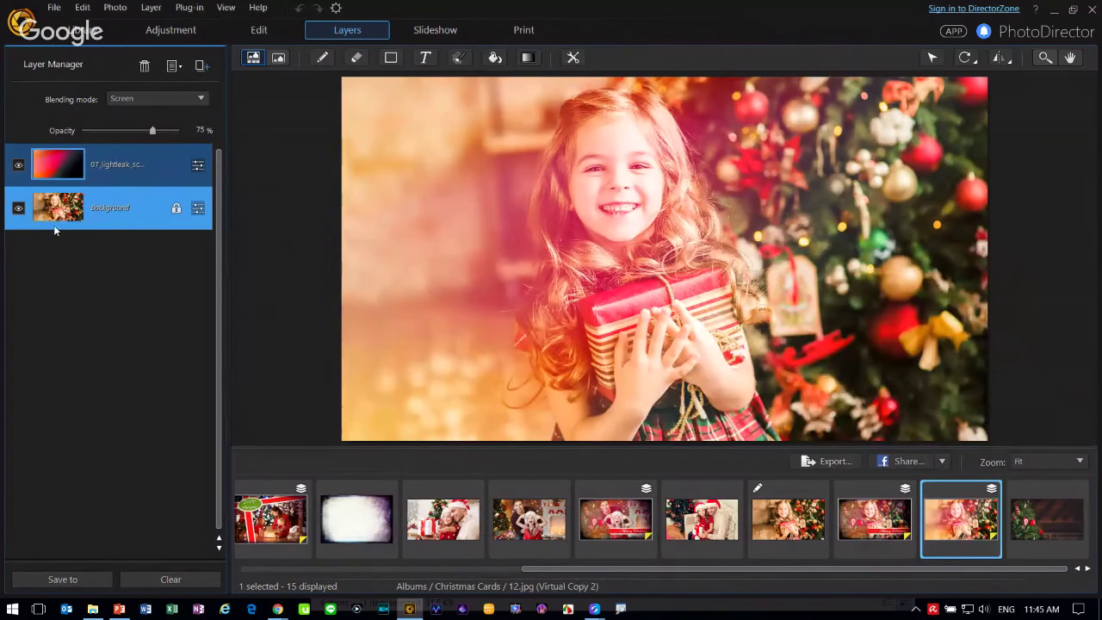
left_click(165, 235)
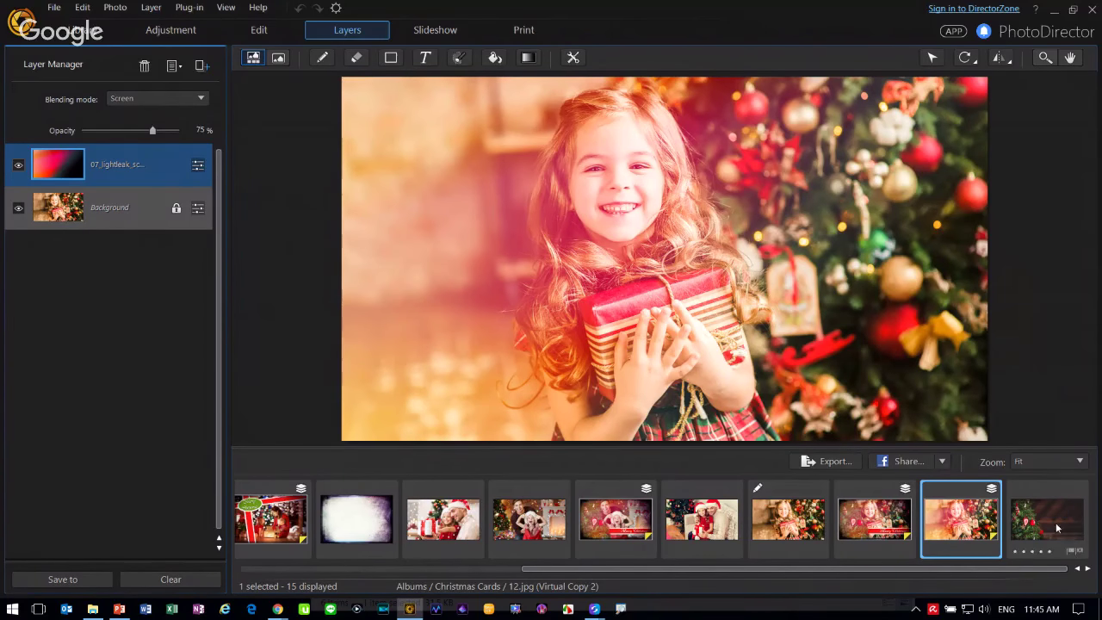
left_click_drag(1052, 523, 170, 166)
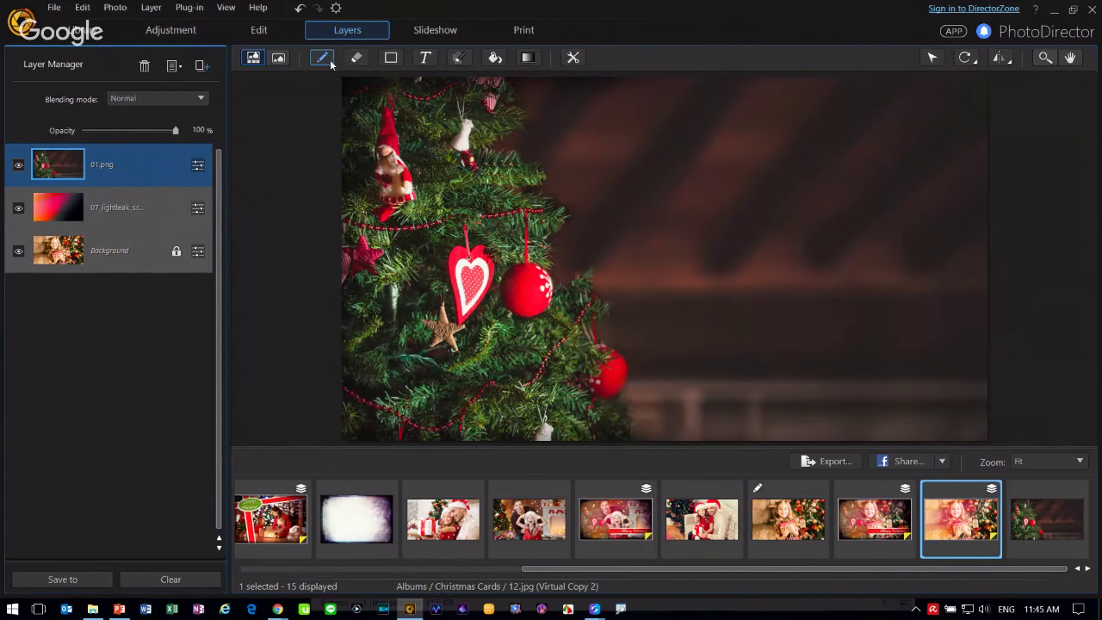
Brush-erase everything beside the tree on the 01.png layer to uncover the girl, and move the light leak layer to the top.
left_click(357, 58)
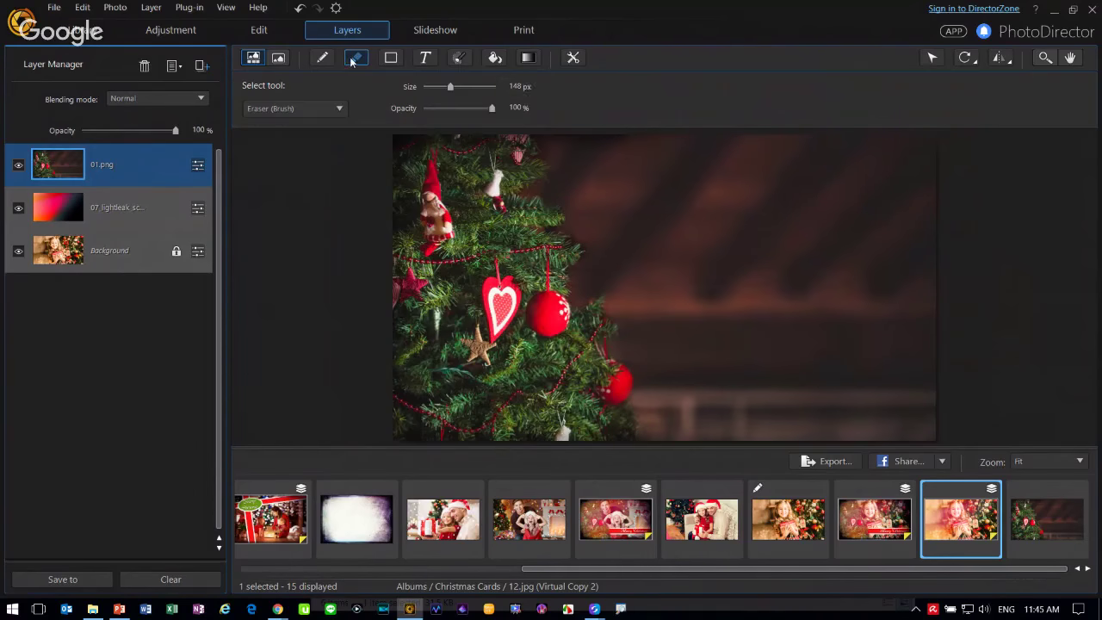
left_click(317, 111)
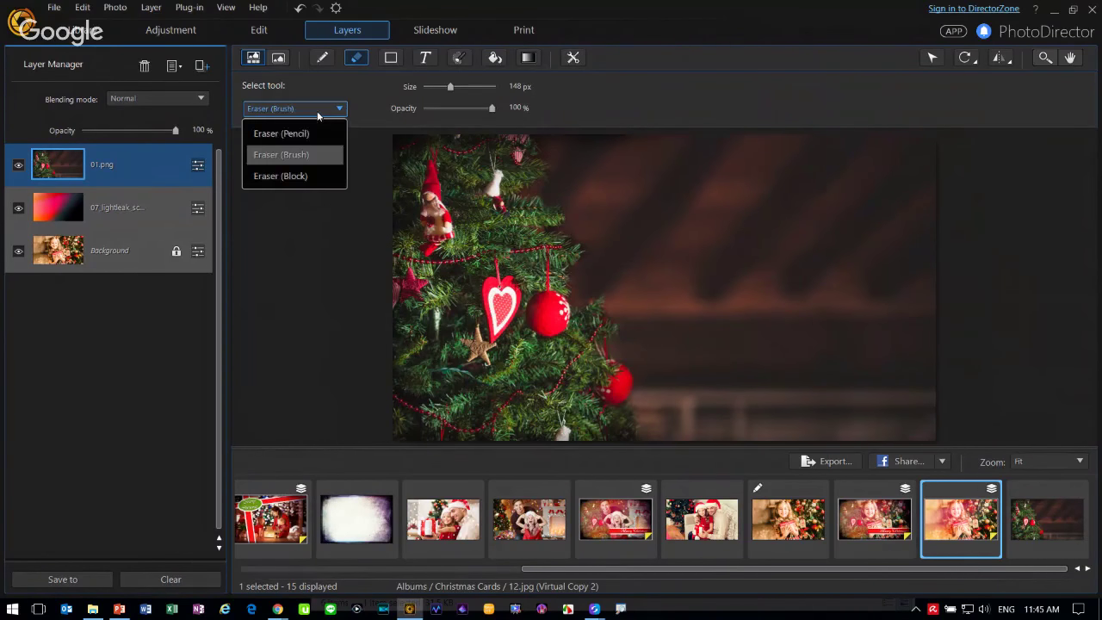
left_click(305, 154)
mouse_move(591, 180)
left_mouse_down()
mouse_move(548, 136)
mouse_move(561, 164)
mouse_move(536, 189)
mouse_move(568, 211)
mouse_move(604, 267)
mouse_move(585, 290)
mouse_move(646, 373)
mouse_move(645, 413)
mouse_move(656, 428)
mouse_move(761, 436)
mouse_move(644, 307)
mouse_move(604, 137)
mouse_move(584, 145)
mouse_move(602, 215)
mouse_move(640, 139)
mouse_move(877, 146)
mouse_move(690, 177)
mouse_move(874, 195)
mouse_move(679, 208)
mouse_move(953, 191)
mouse_move(881, 198)
mouse_move(949, 221)
mouse_move(566, 249)
mouse_move(616, 234)
mouse_move(690, 255)
mouse_move(677, 285)
mouse_move(821, 276)
mouse_move(885, 259)
mouse_move(712, 297)
mouse_move(893, 305)
mouse_move(723, 336)
mouse_move(694, 327)
mouse_move(713, 429)
mouse_move(708, 396)
mouse_move(763, 422)
mouse_move(951, 387)
mouse_move(814, 336)
mouse_move(903, 330)
mouse_move(727, 392)
mouse_move(939, 411)
mouse_move(767, 423)
mouse_move(897, 418)
mouse_move(874, 179)
mouse_move(788, 175)
mouse_move(862, 247)
mouse_move(672, 158)
left_mouse_up()
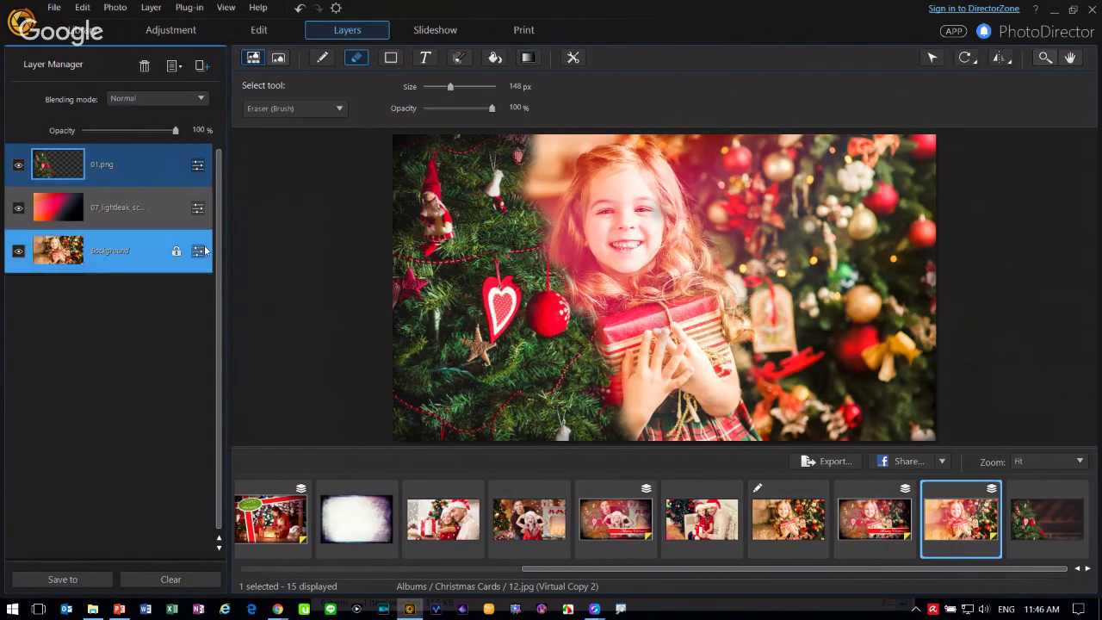
left_click(114, 208)
left_click_drag(114, 211, 106, 153)
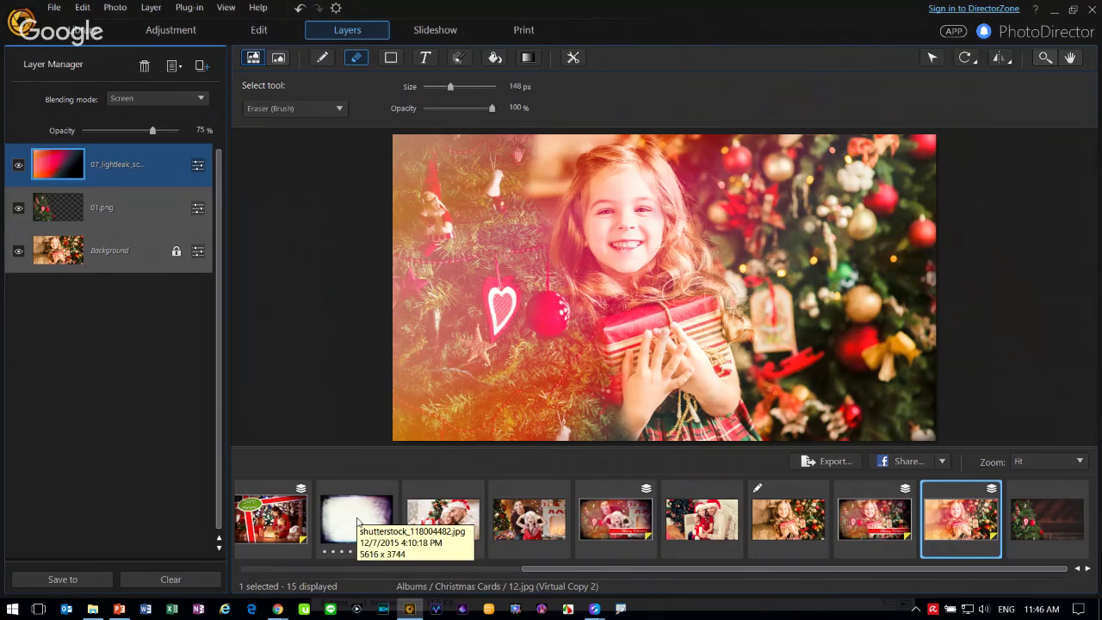
Add the dark-edged grunge texture photo as the top layer, and stretch both its sides to cover the full card width.
left_click_drag(347, 522, 164, 171)
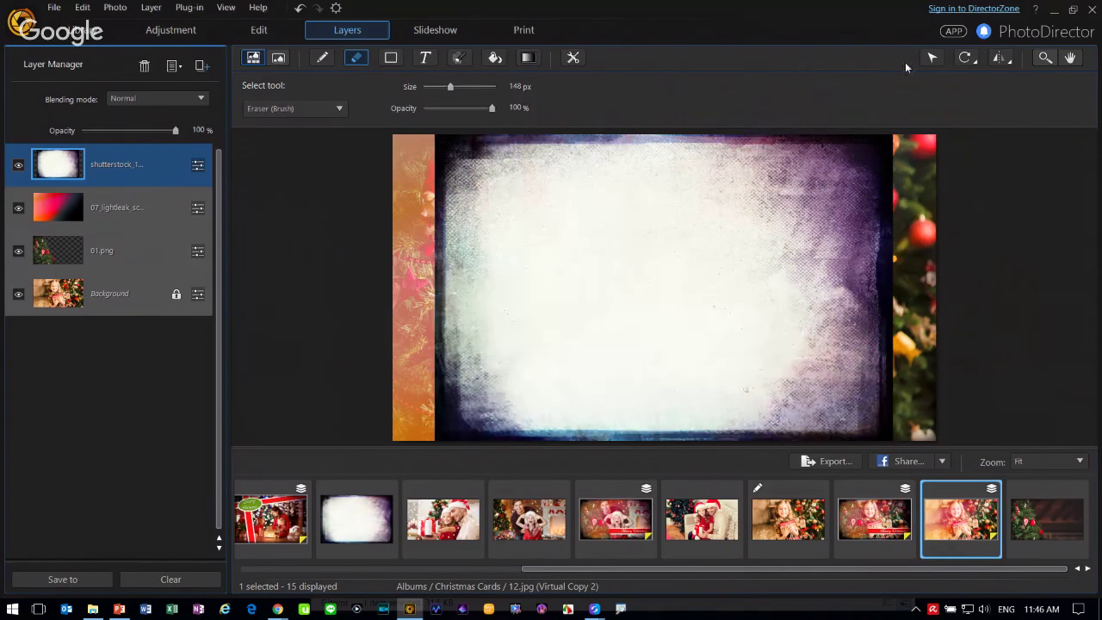
left_click(932, 58)
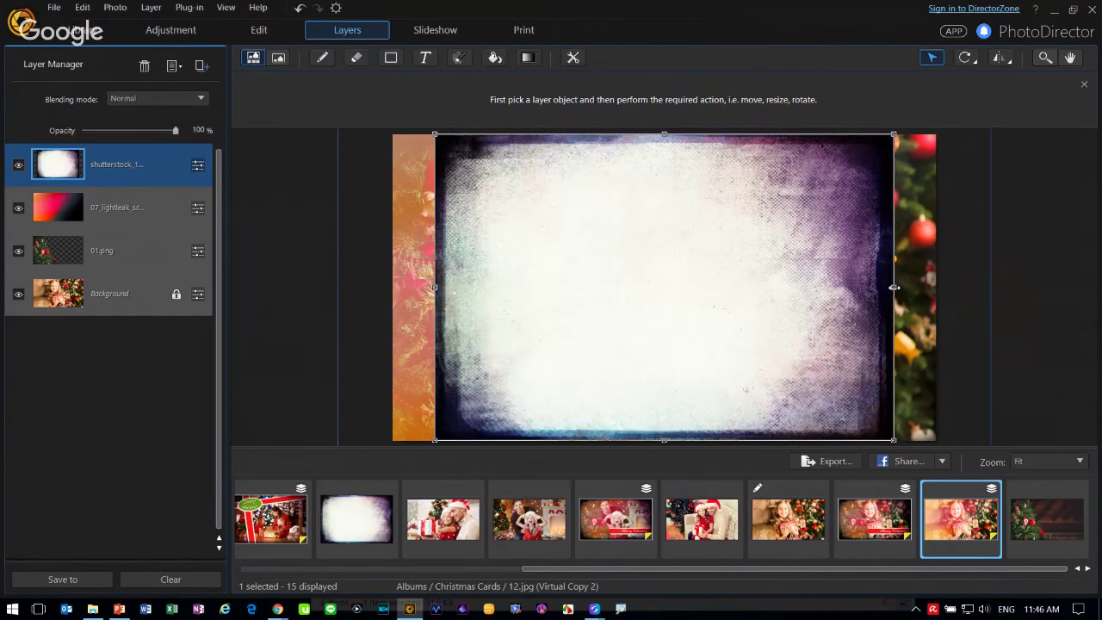
left_click_drag(895, 288, 938, 286)
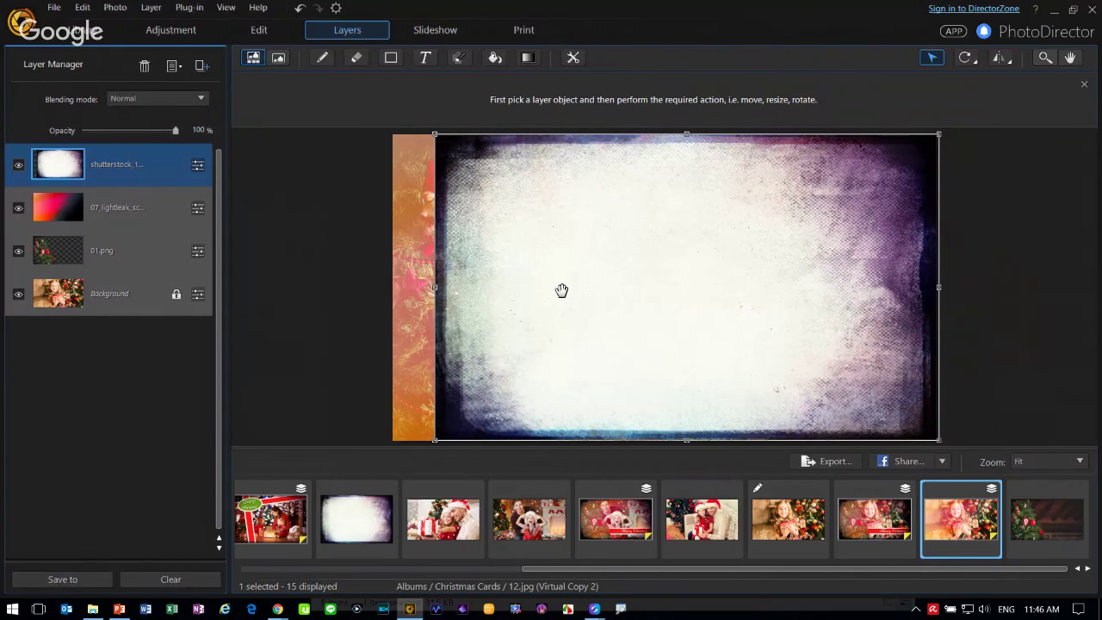
left_click_drag(435, 288, 385, 289)
Blend the grunge texture layer with Multiply, and set its opacity to 82%.
left_click(143, 103)
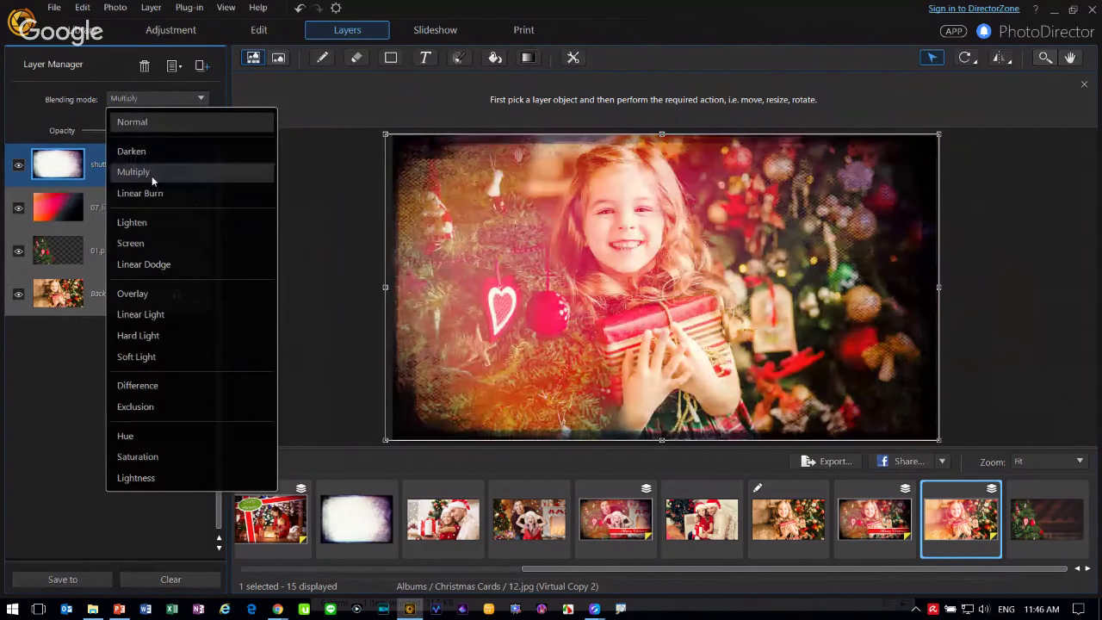
left_click(152, 176)
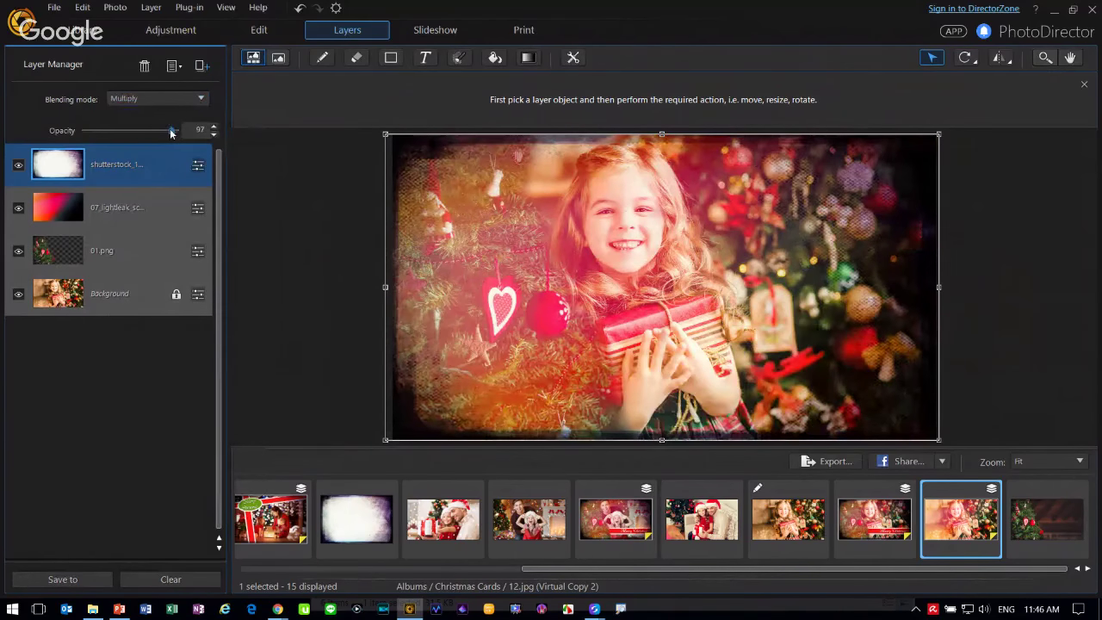
left_click_drag(165, 129, 159, 130)
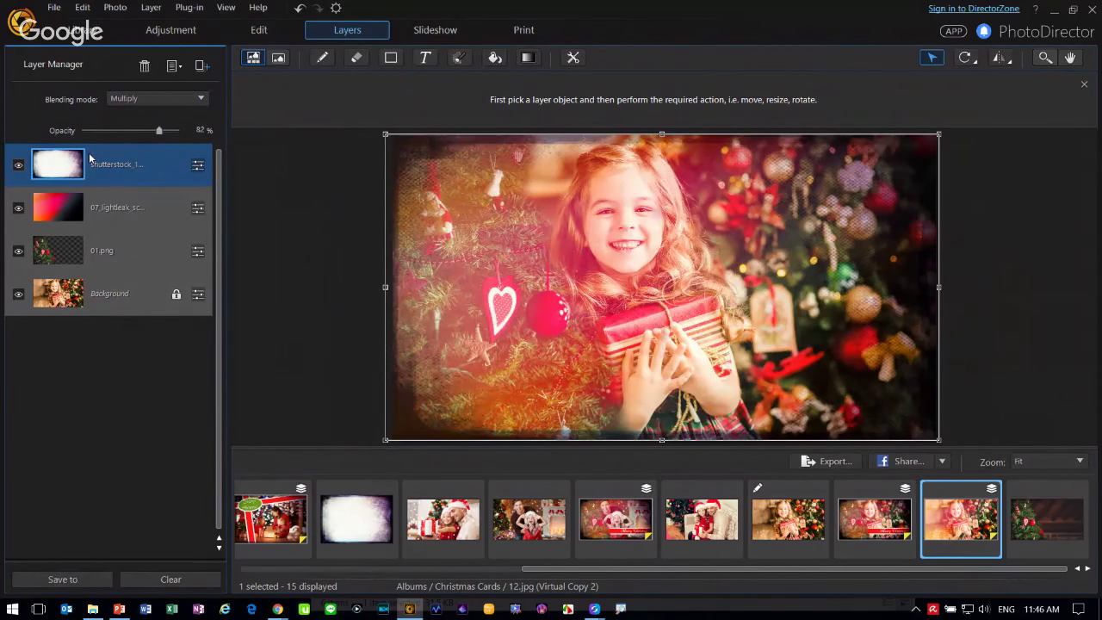
Try the texture beneath the light leak, lower the light leak layer's opacity to about 67%, and return the texture to the top.
left_click_drag(90, 158, 126, 227)
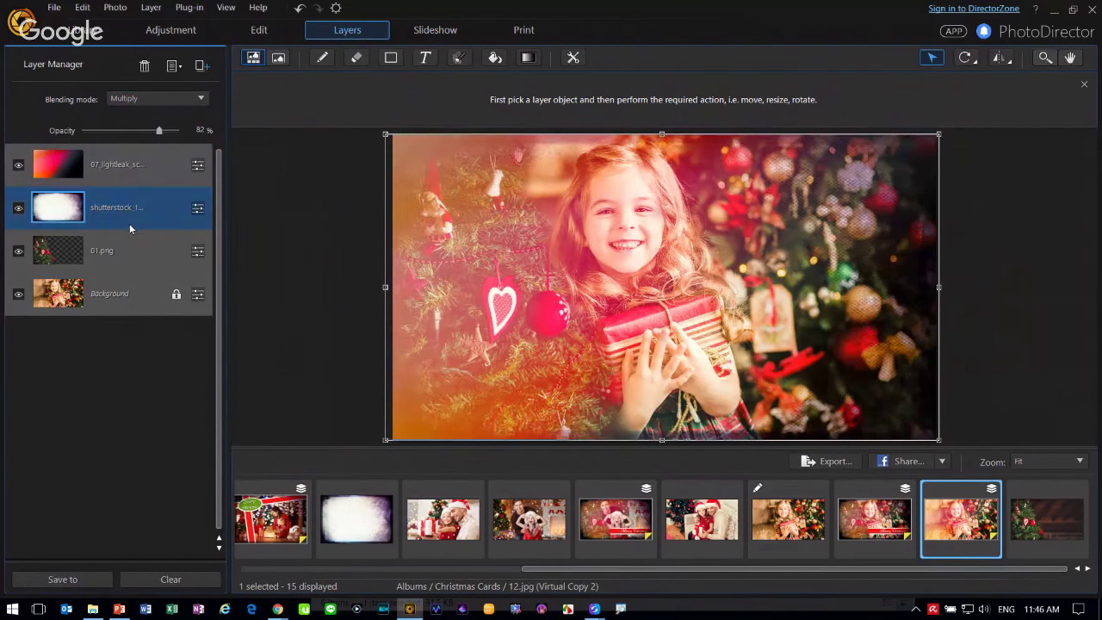
left_click(142, 164)
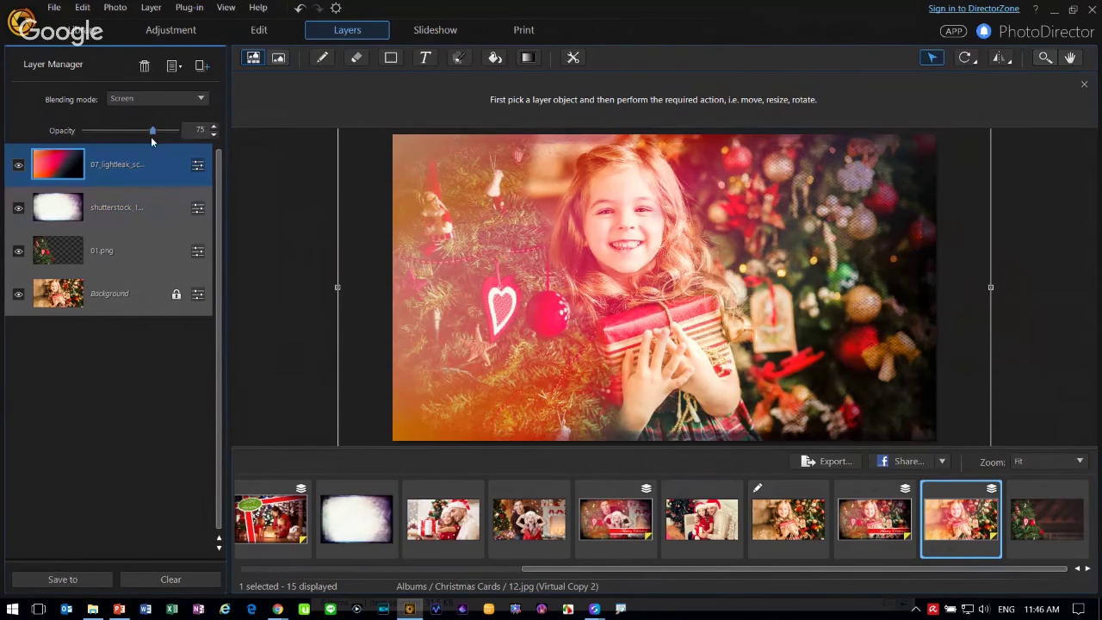
left_click_drag(153, 133, 143, 129)
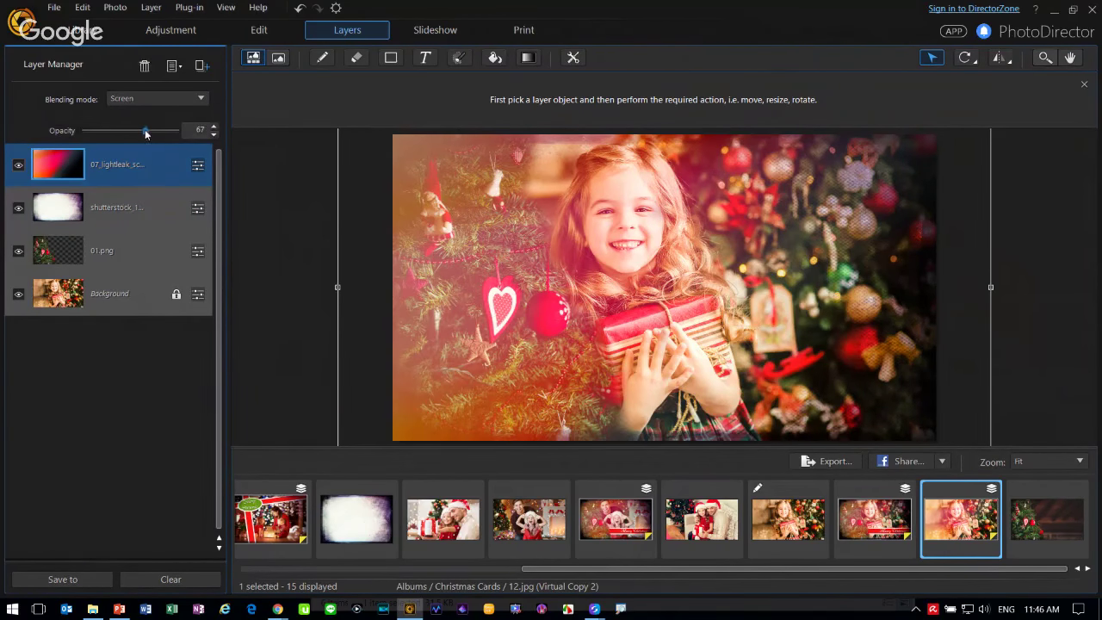
left_click_drag(142, 206, 147, 166)
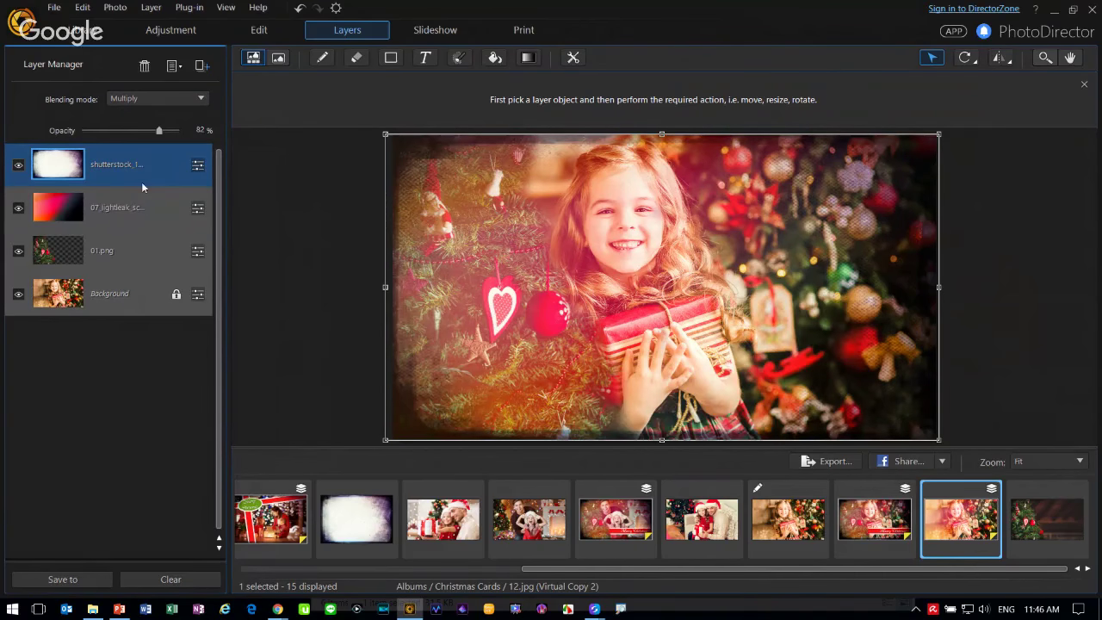
left_click(287, 197)
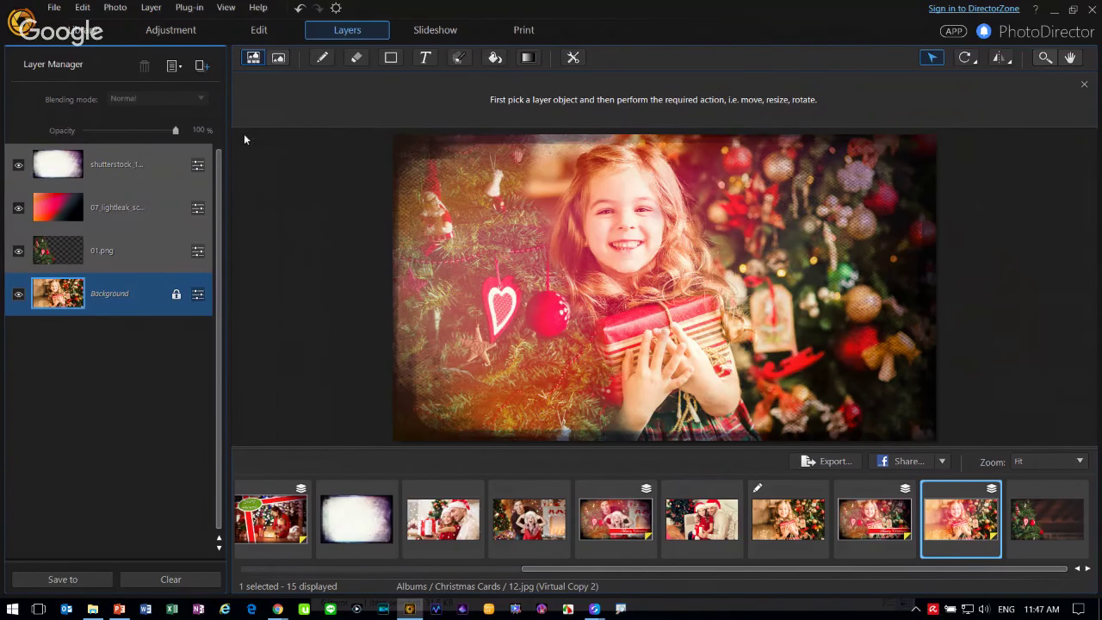
Draw a white rectangle about 2086 by 145 px across the lower part of the card, above the texture layer.
left_click(147, 159)
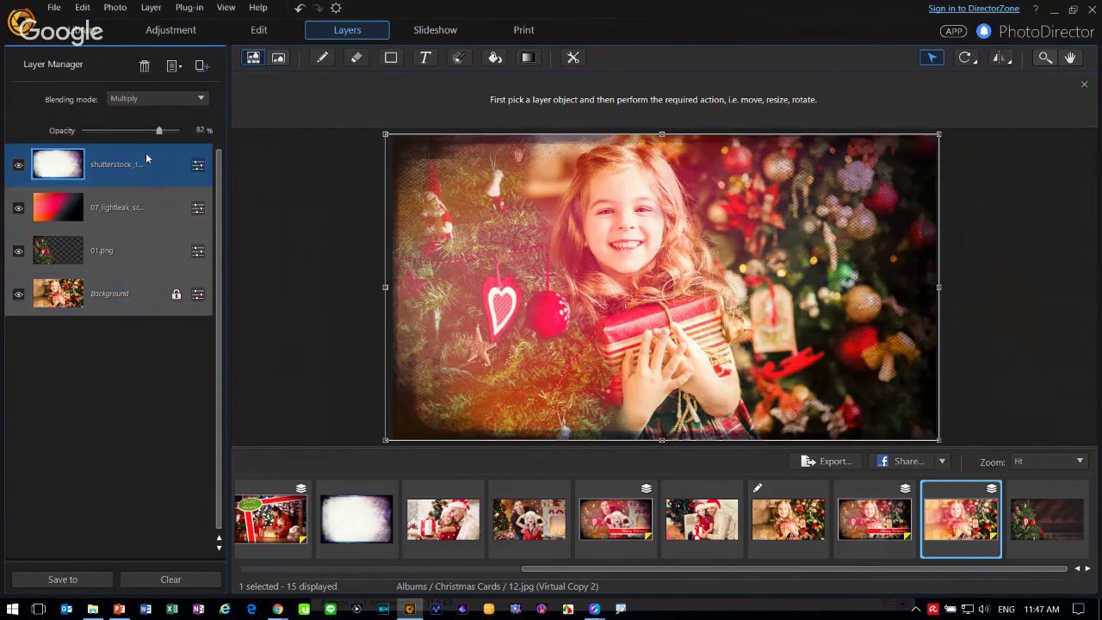
left_click(392, 58)
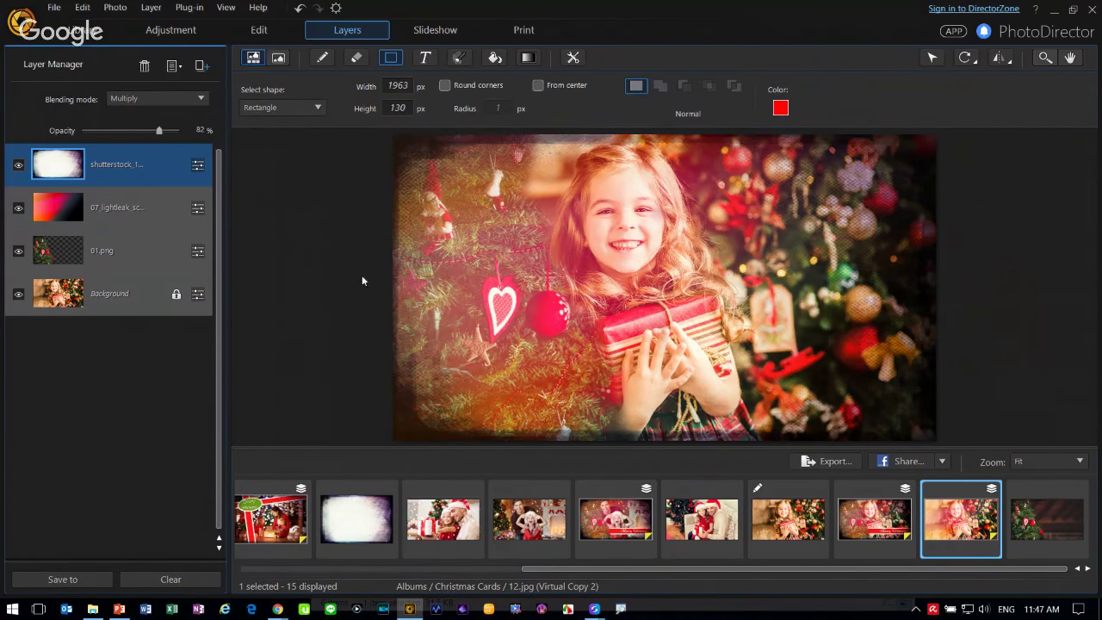
left_click(781, 108)
left_click(661, 427)
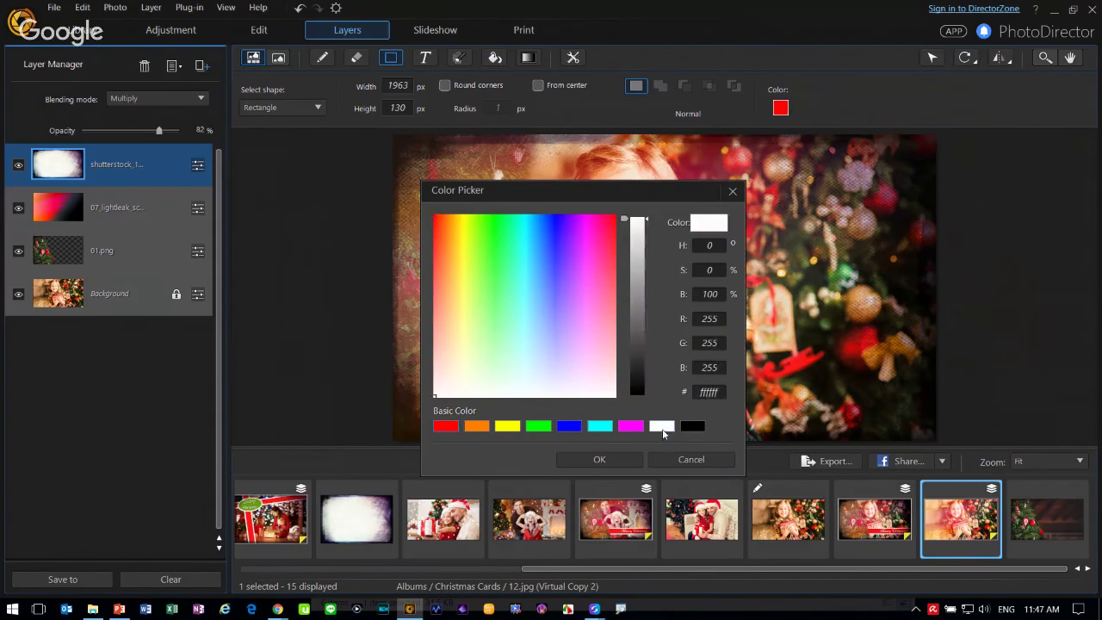
left_click(616, 462)
left_click_drag(392, 327, 985, 373)
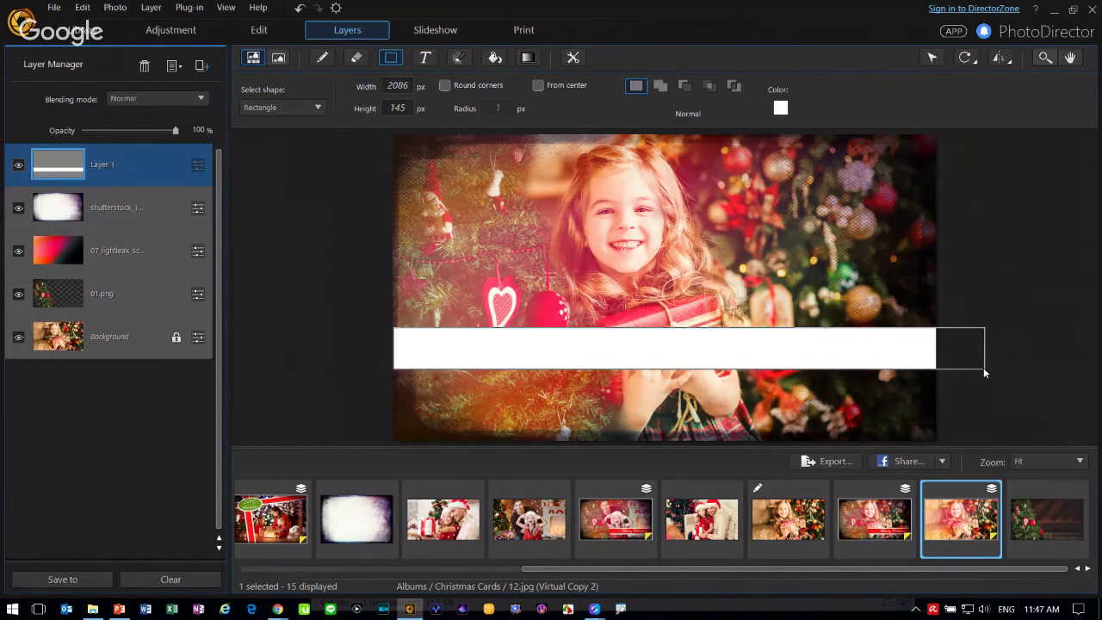
Add an empty layer, and draw a red rectangle about 2017 by 120 px on it, inside the white bar.
left_click(199, 69)
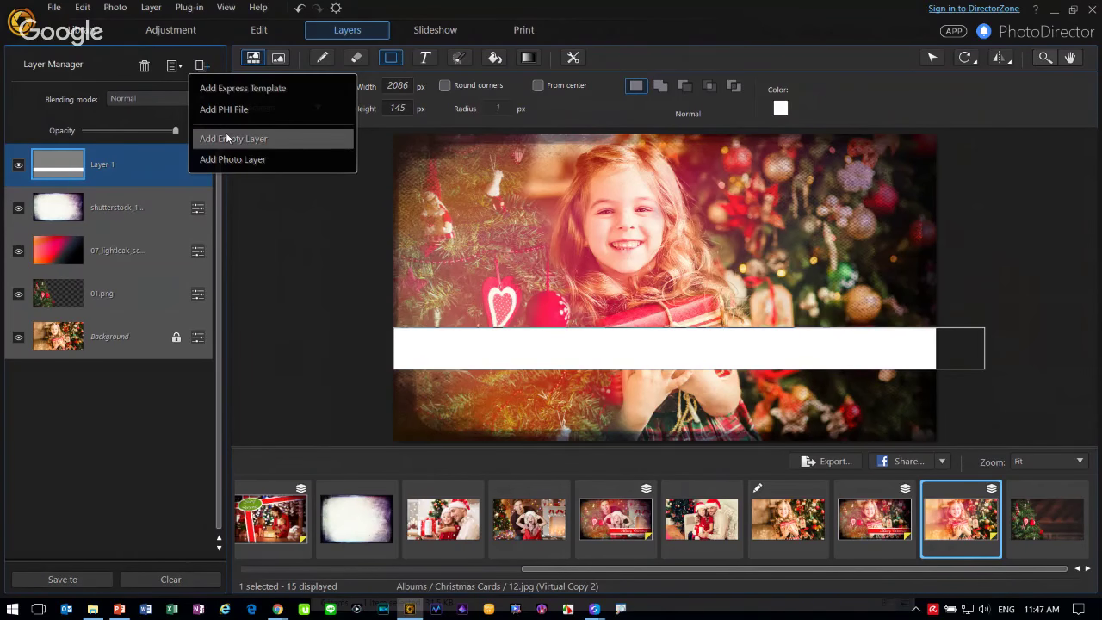
left_click(288, 140)
left_click(780, 108)
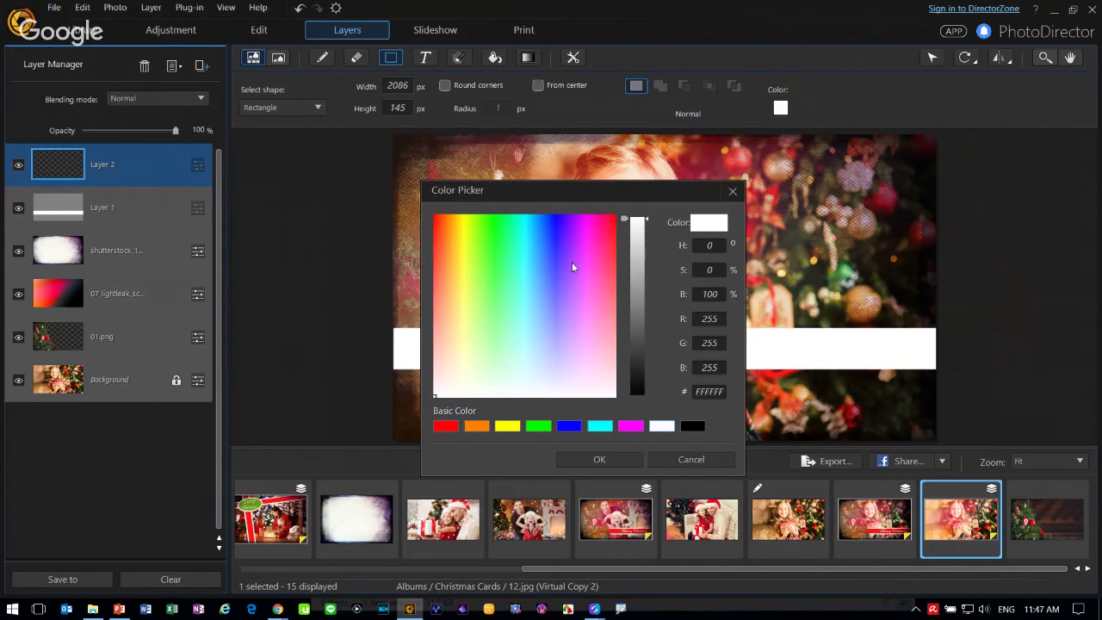
left_click(447, 426)
left_click(593, 459)
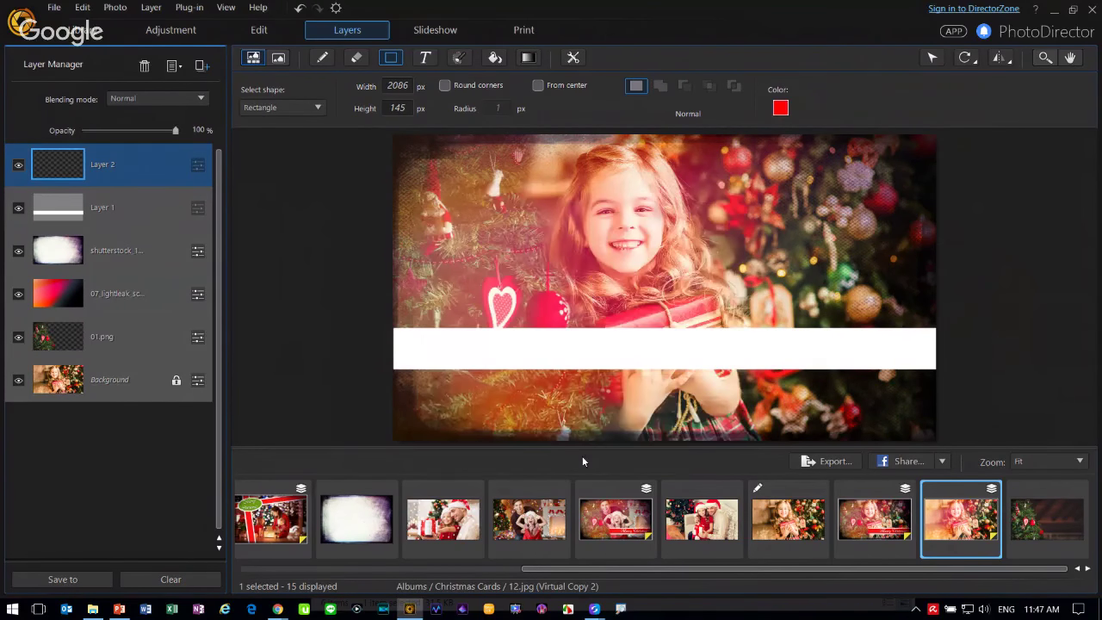
left_click_drag(392, 330, 966, 369)
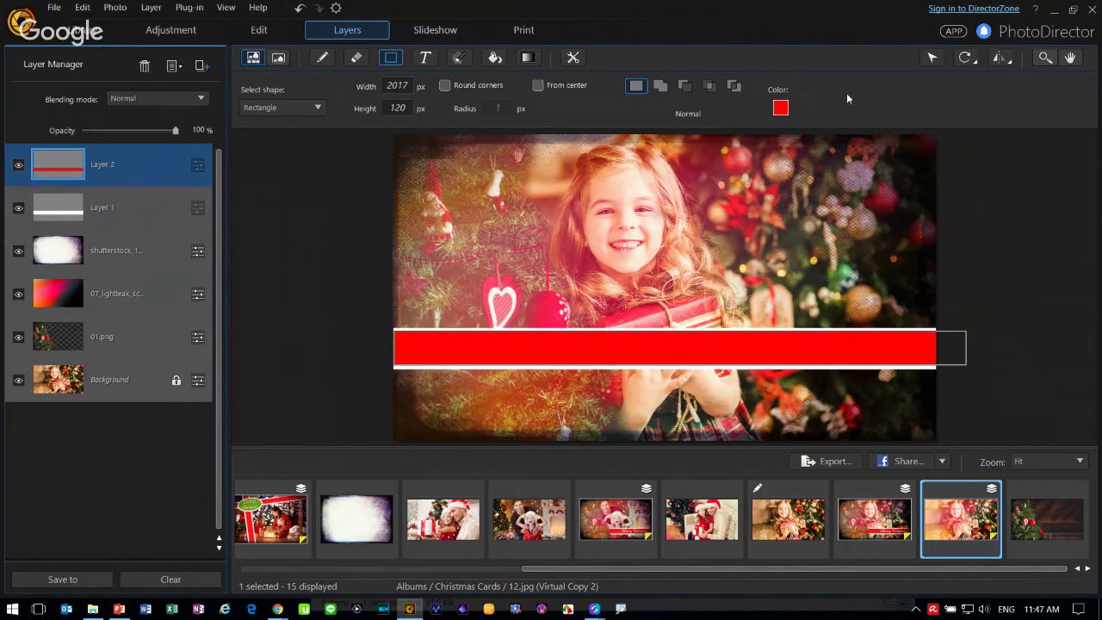
Select the red and white bar layers together, and move them lower on the card, centred across its width.
left_click(931, 57)
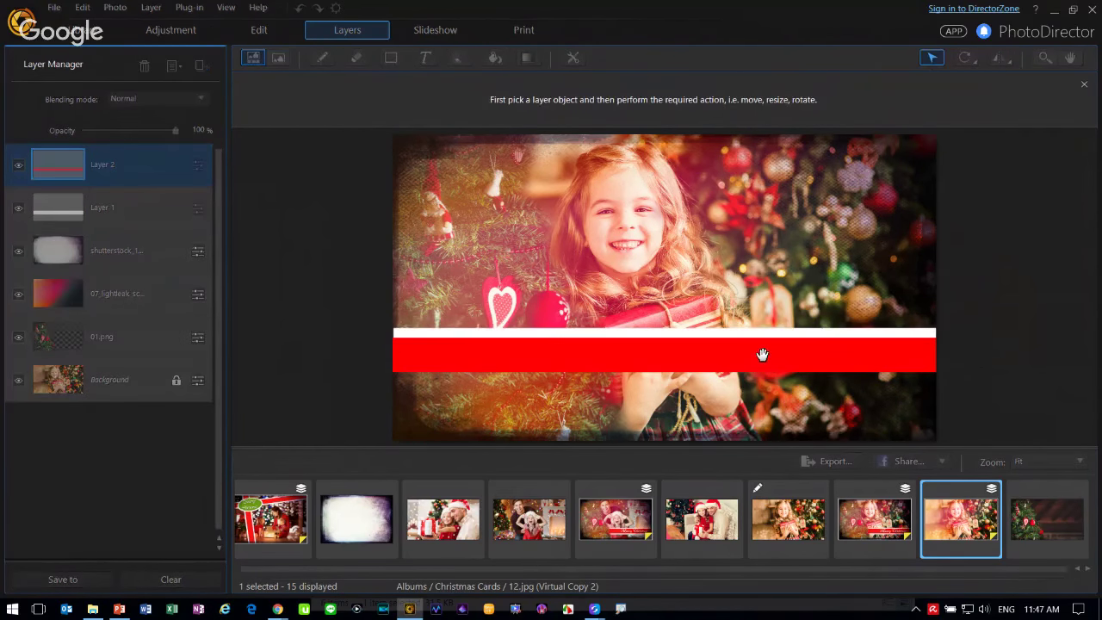
left_click(763, 352)
left_click(136, 222, "ctrl")
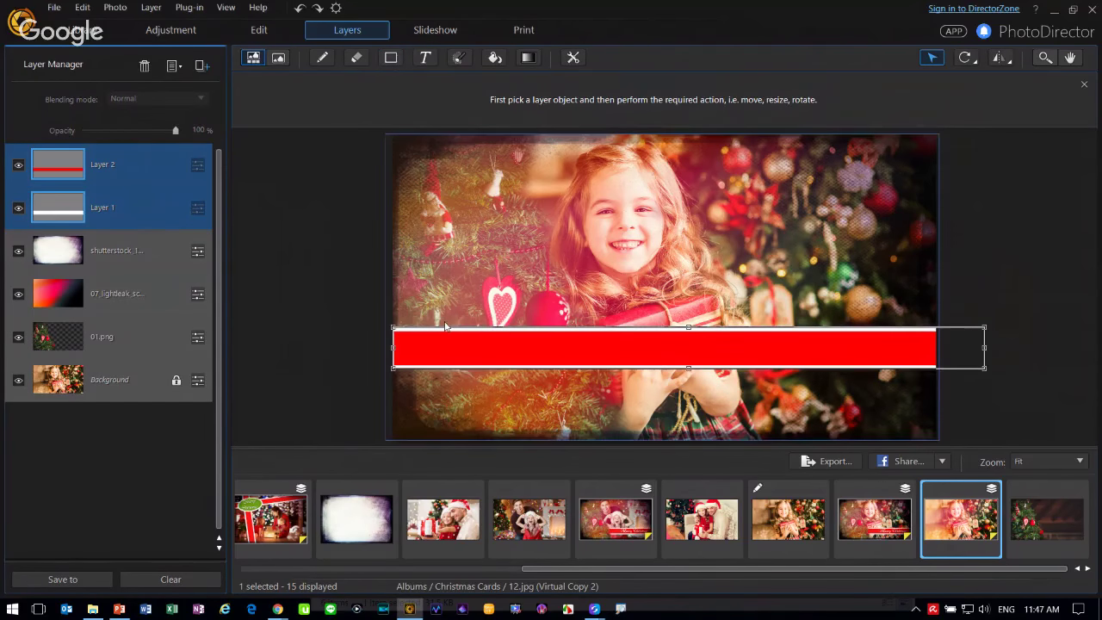
left_click_drag(491, 345, 485, 376)
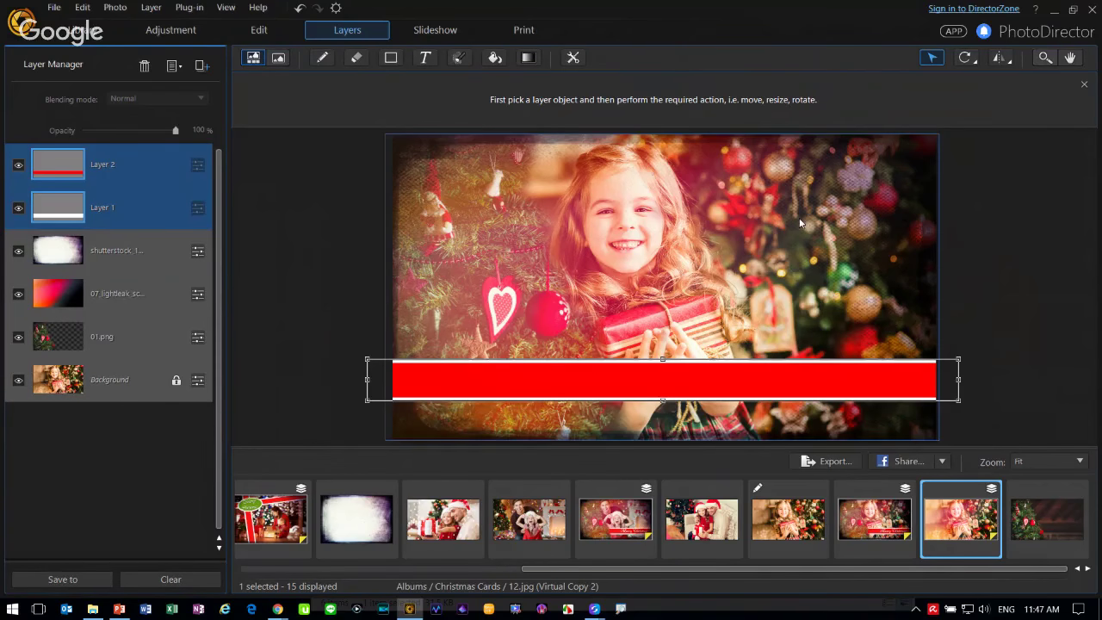
Add the text "Merry Christmas" to the card, and widen its text box so it fits on one line.
left_click(425, 58)
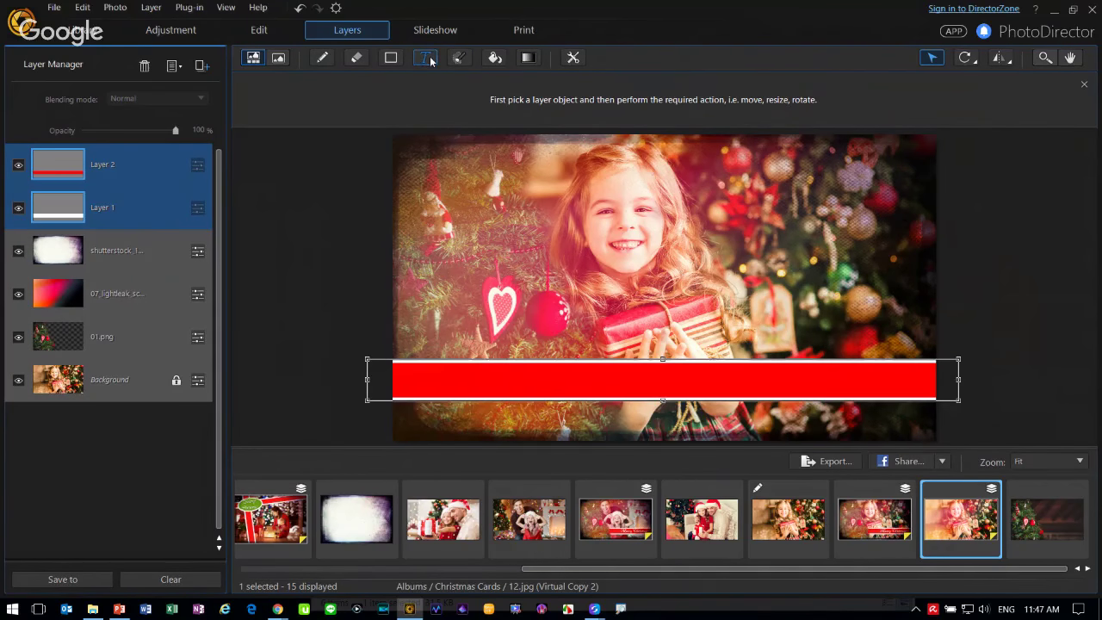
left_click(596, 284)
type("M")
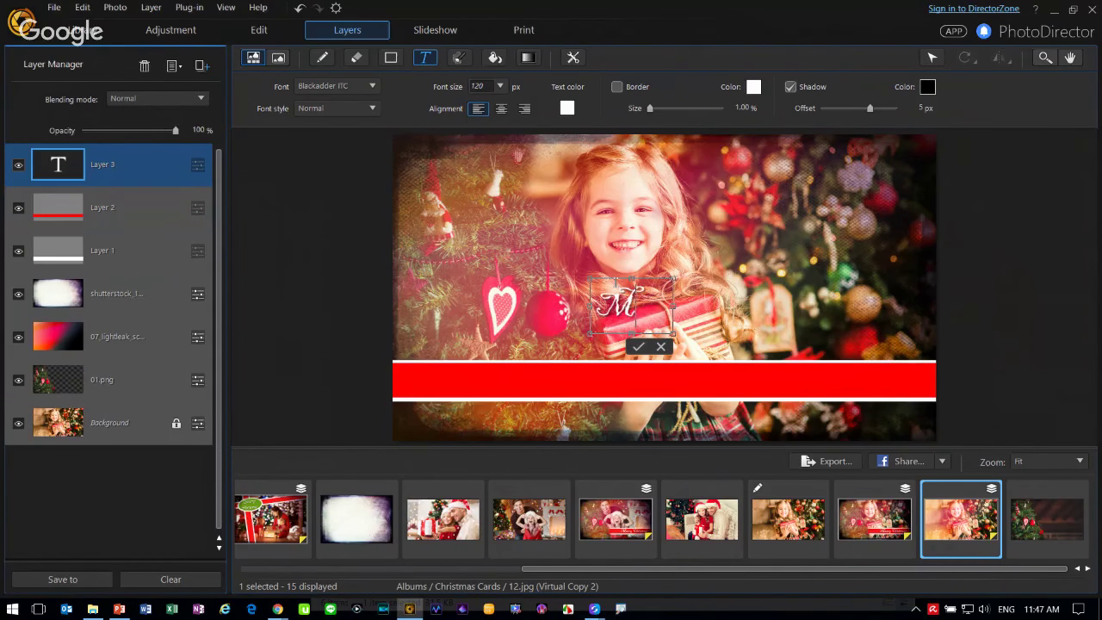
type("erry Christm")
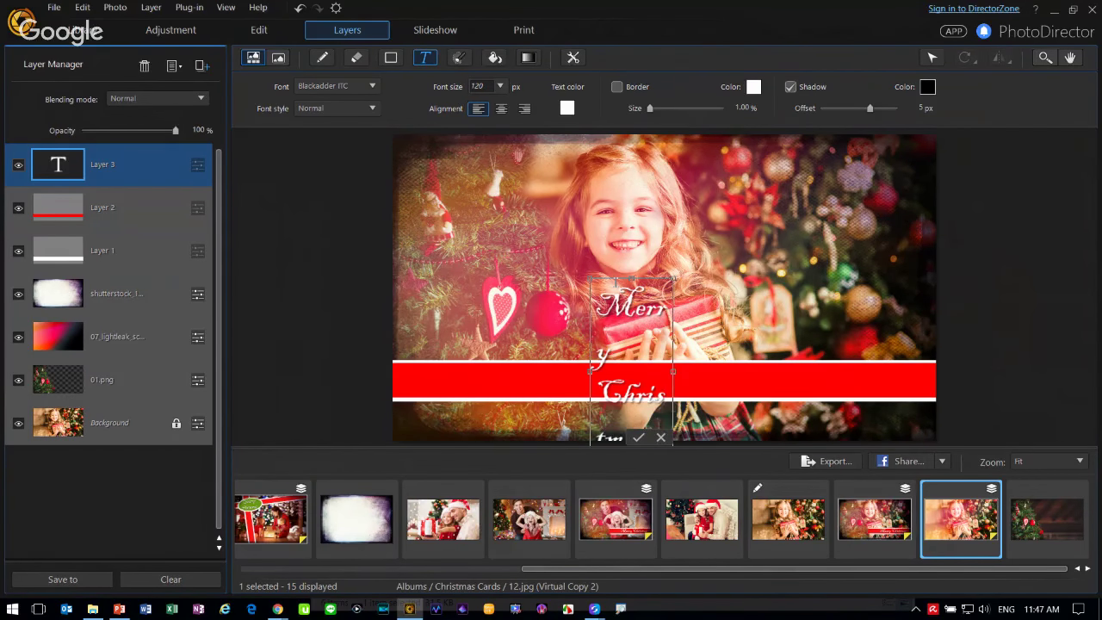
left_click_drag(672, 371, 882, 370)
Position the Merry Christmas text over the right half of the red bar.
left_click_drag(735, 277, 734, 382)
left_click(934, 58)
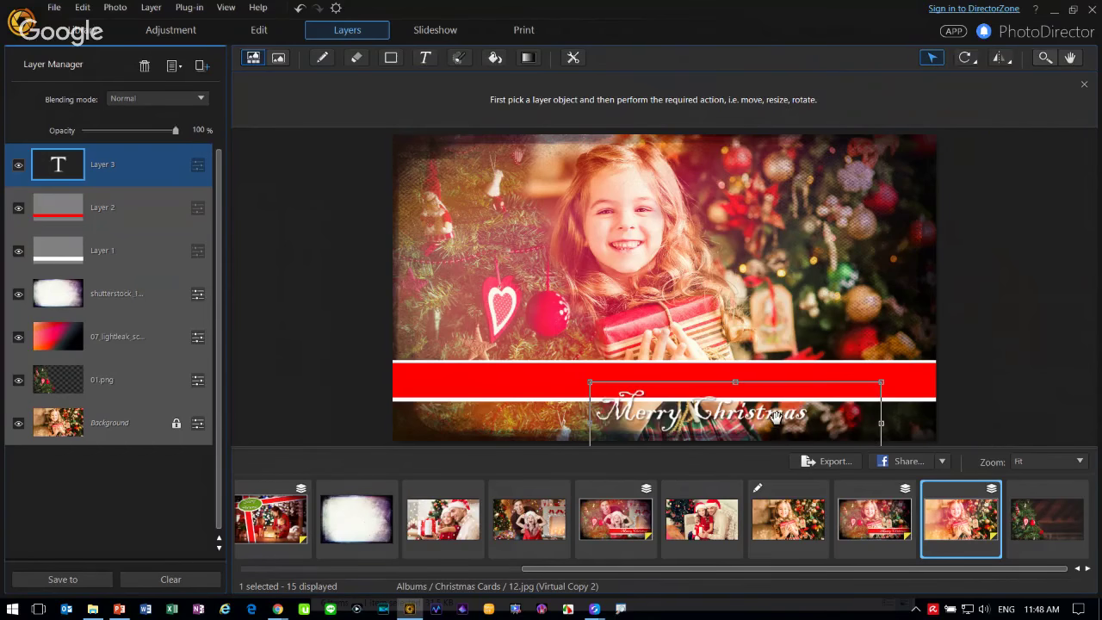
left_click_drag(775, 419, 865, 388)
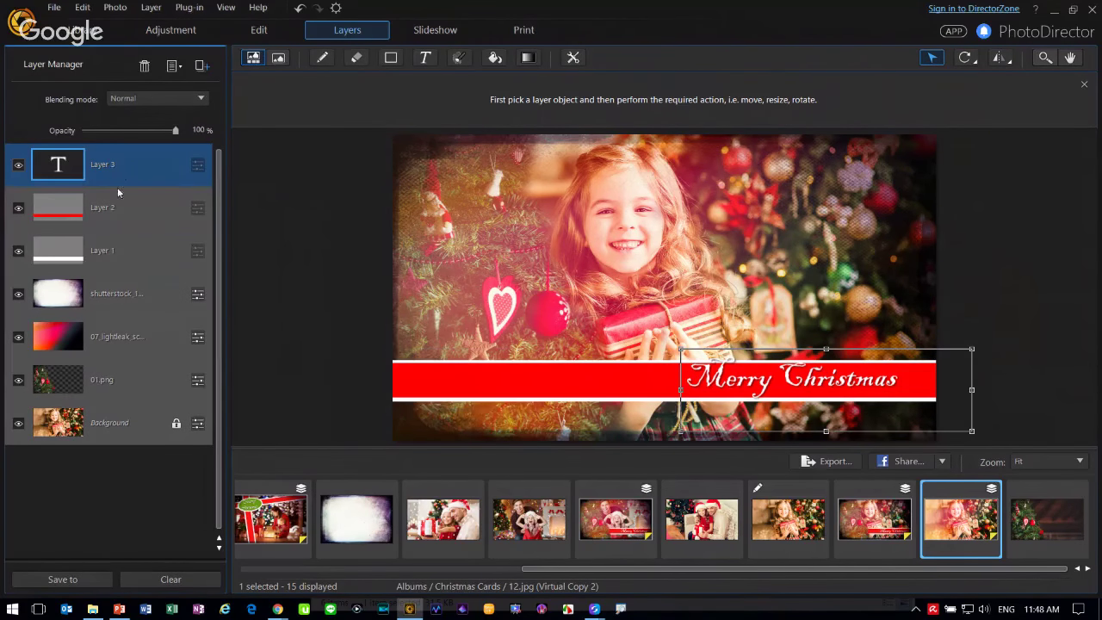
Move the Merry Christmas text layer below the 01.png tree layer, directly above the background.
left_click(118, 207, "ctrl")
left_click(115, 250, "shift")
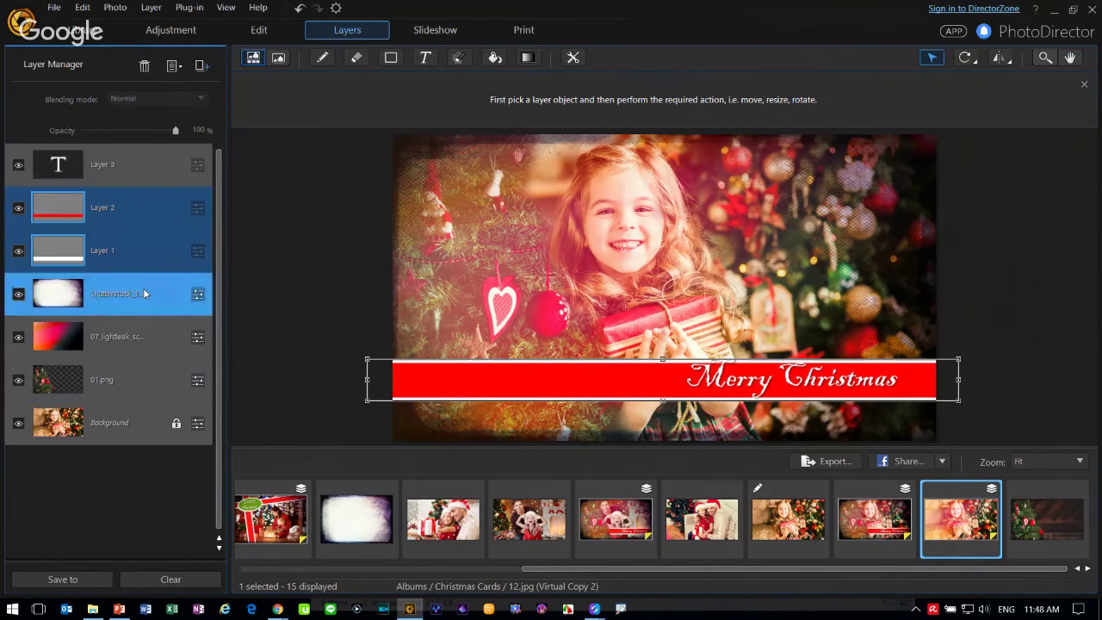
left_click(141, 163)
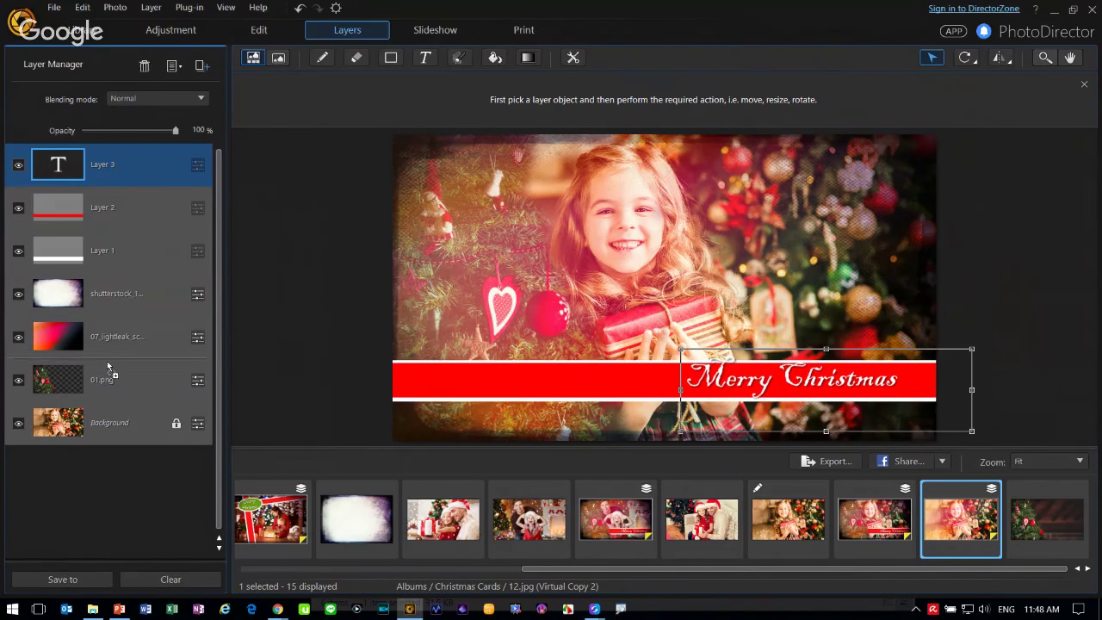
left_click_drag(104, 395, 103, 394)
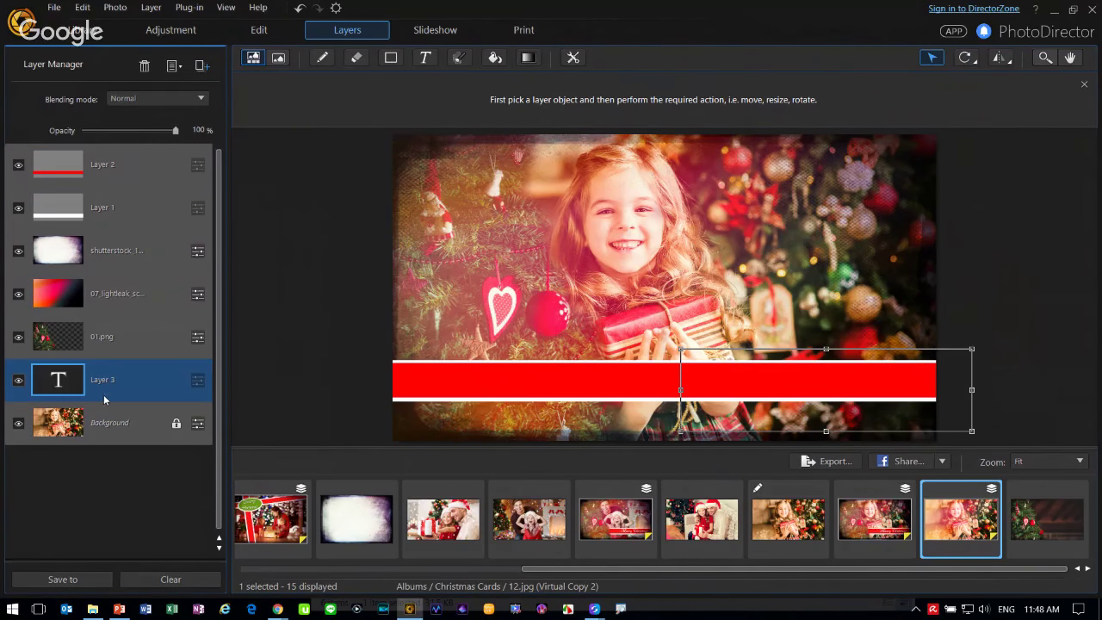
Move the red and white bar layers together below the text layer, directly above the background.
left_click(126, 169)
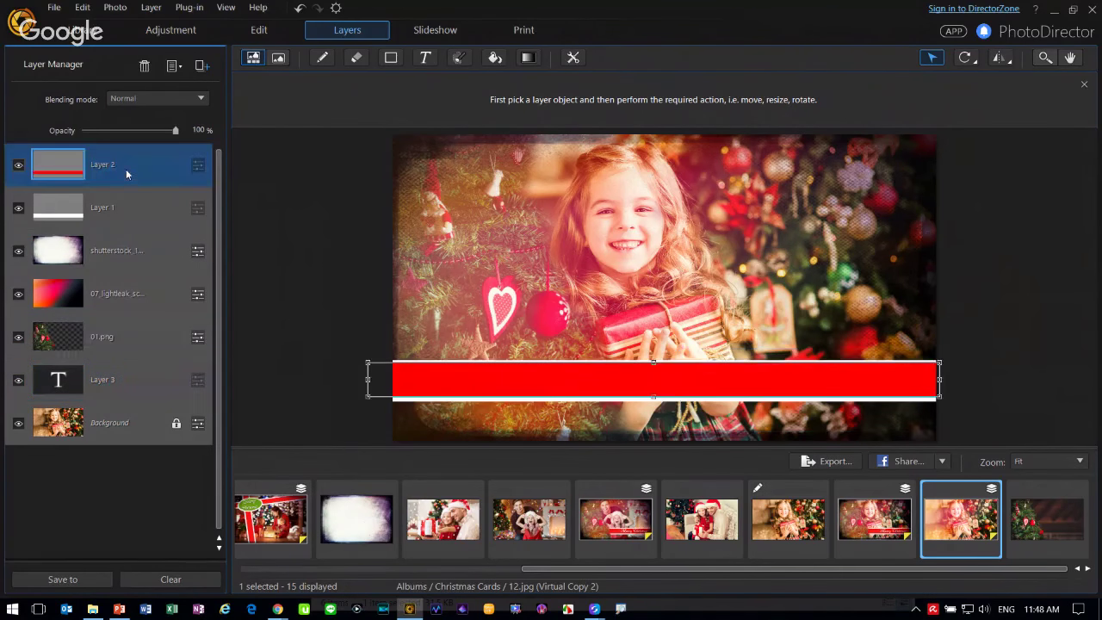
left_click(125, 190, "ctrl")
left_click_drag(122, 185, 109, 397)
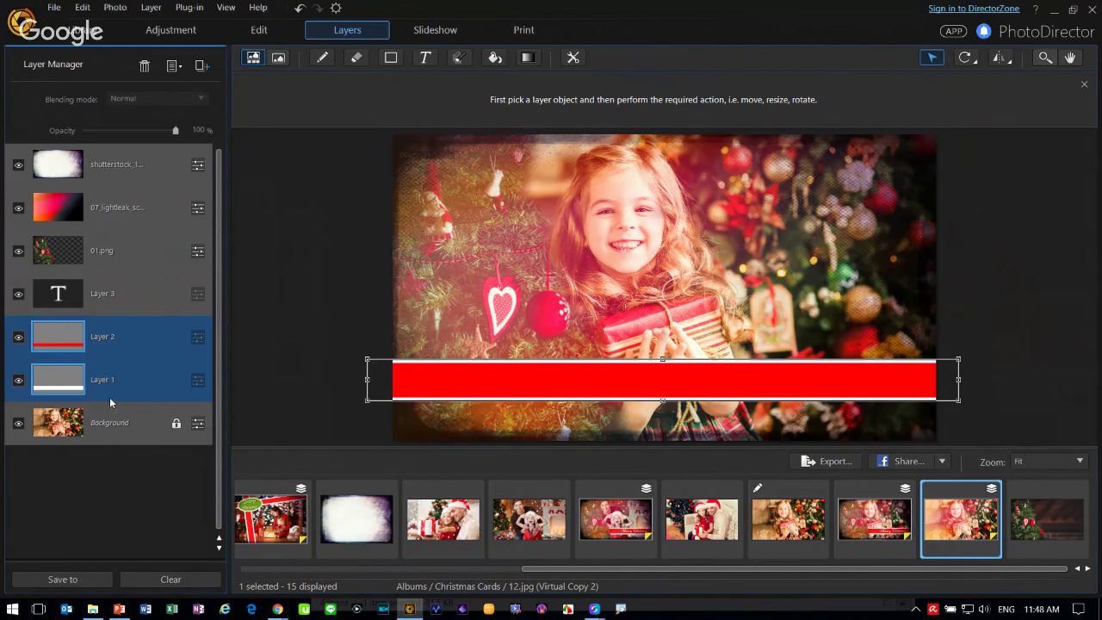
left_click(1006, 320)
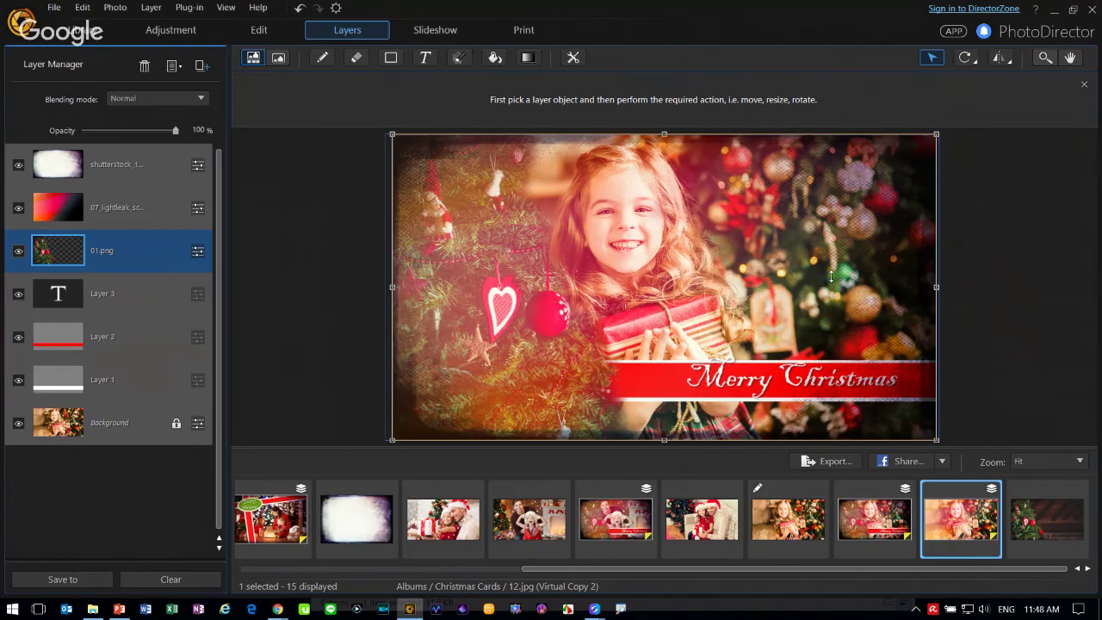
Save the visible layers as an express template named "Xmas Card 2", with the tag "Xmas" and the description "Xmas Card 2".
left_click(88, 584)
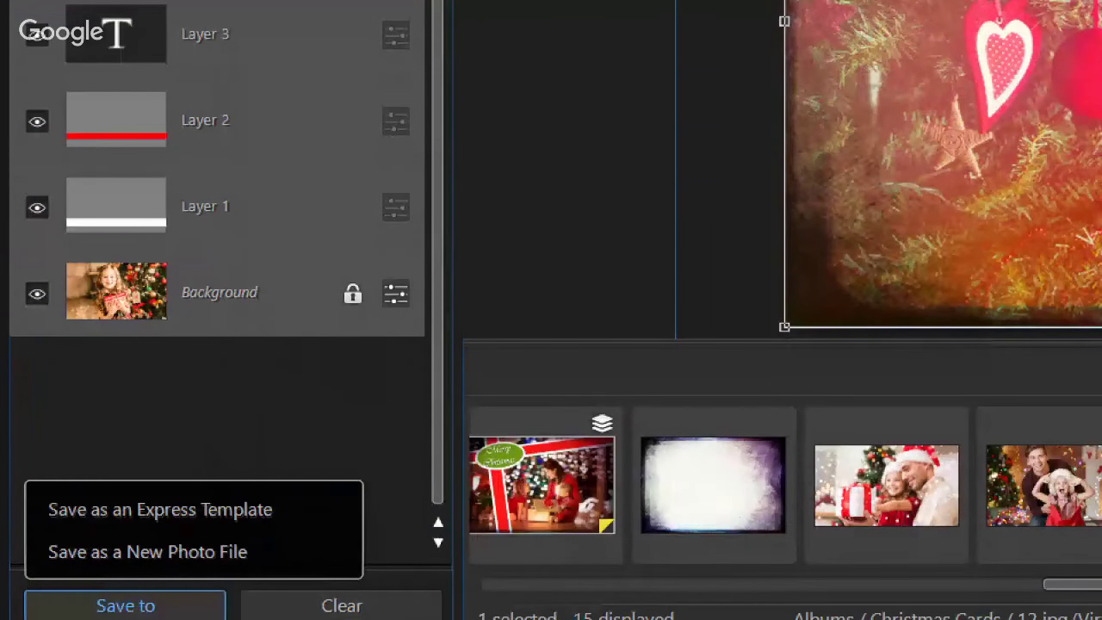
left_click(73, 523)
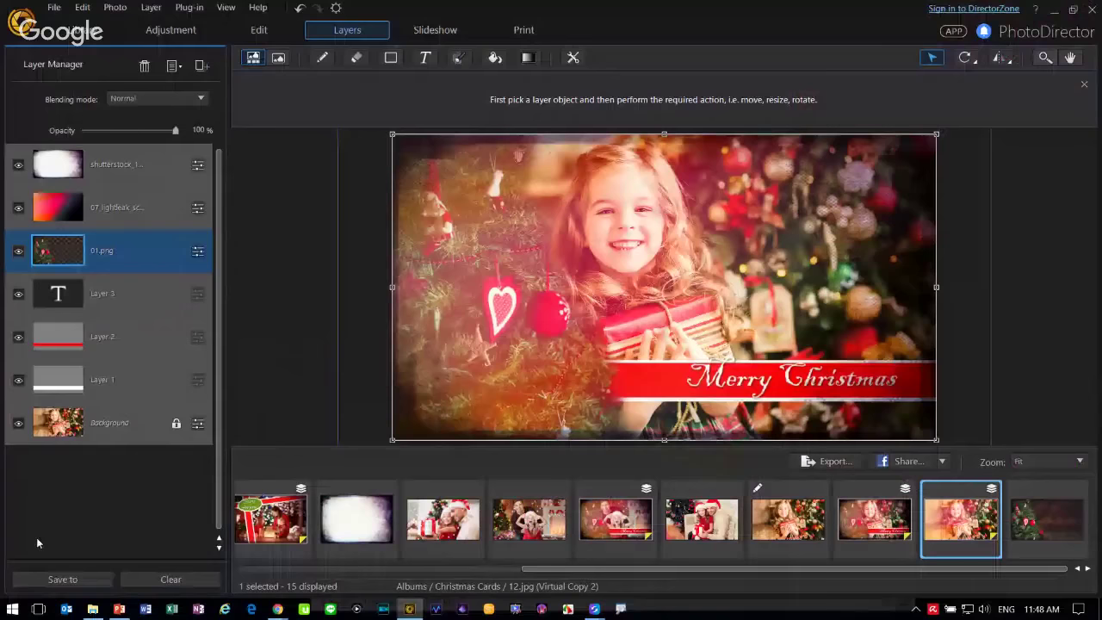
left_click(106, 524)
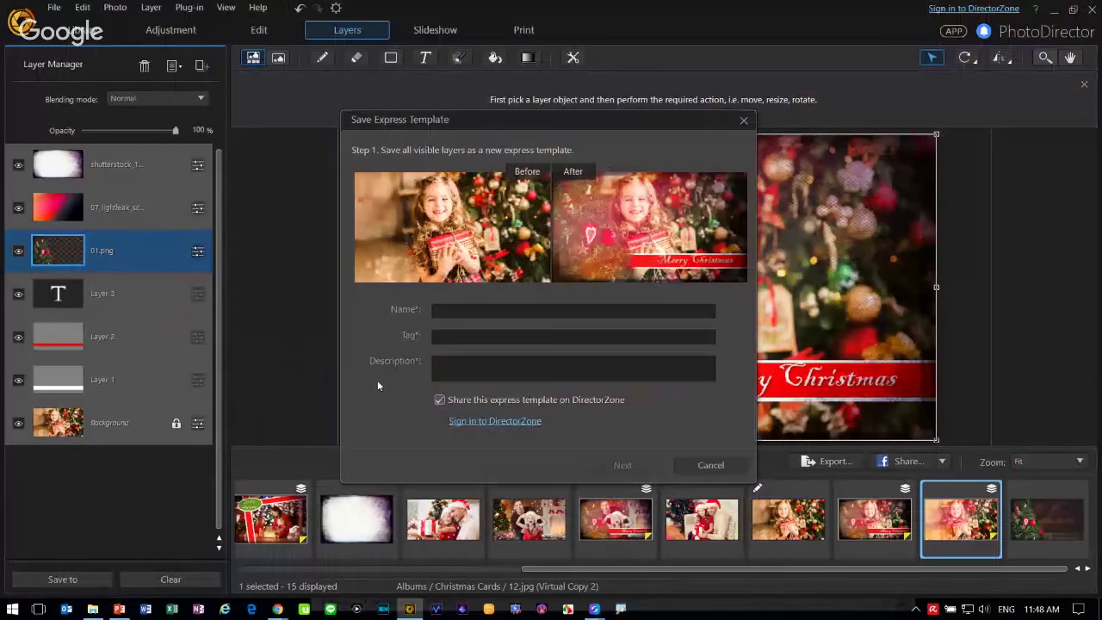
type("Xmas Card 2")
key("ctrl+a")
left_click(470, 376)
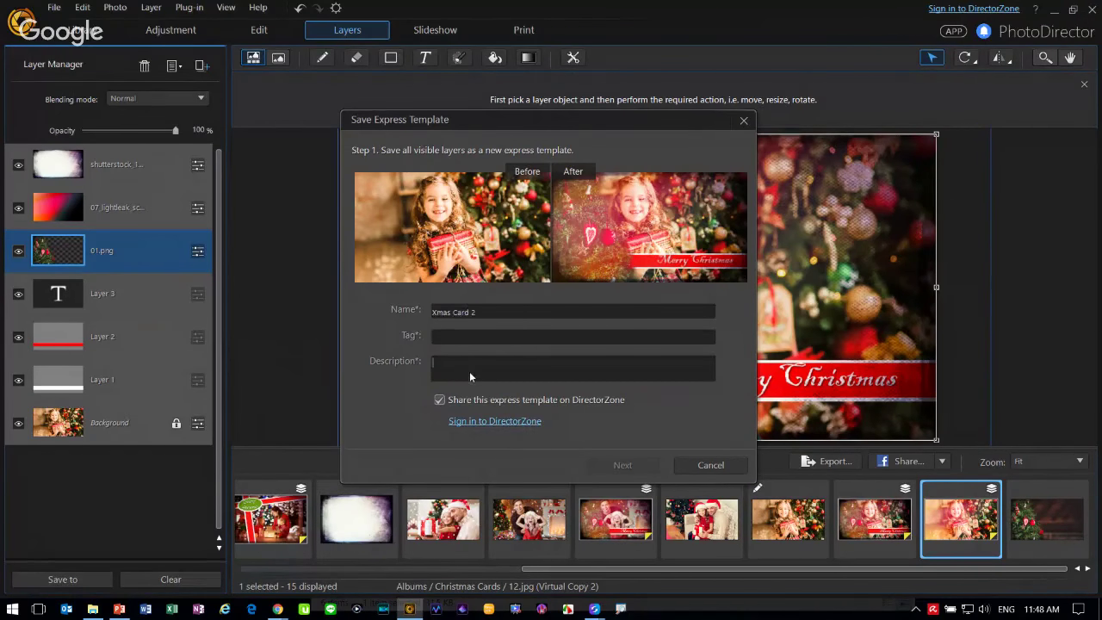
left_click(474, 338)
type("Xmas")
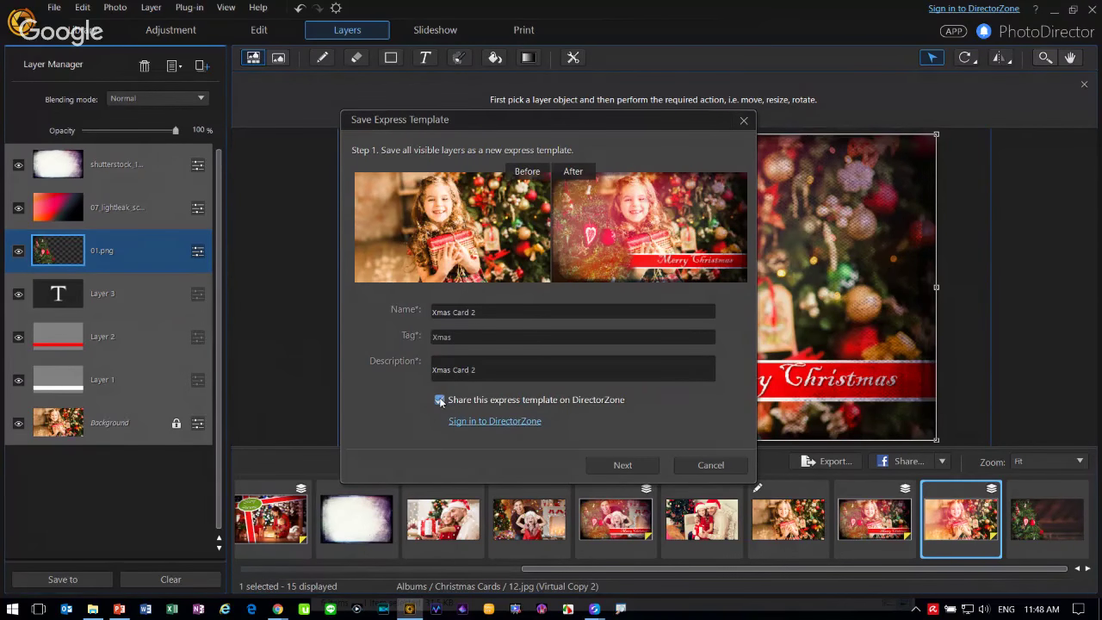
left_click(615, 466)
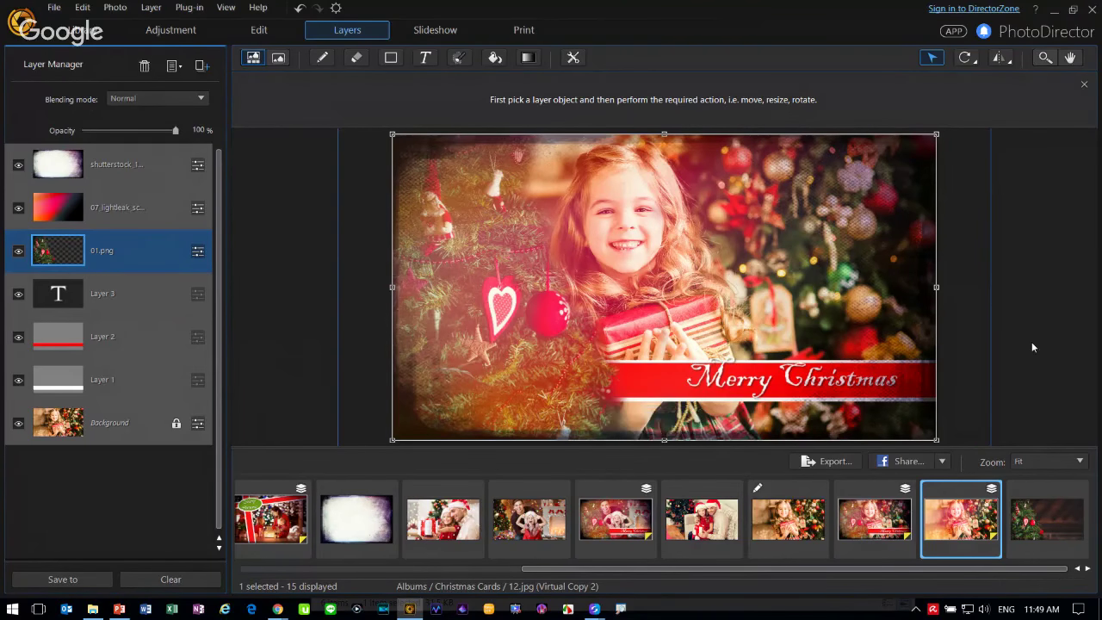
Open the photo 02.jpg, keeping the current card's changes, and apply the Xmas Card 2 express template to it.
left_click(531, 522)
left_click(533, 365)
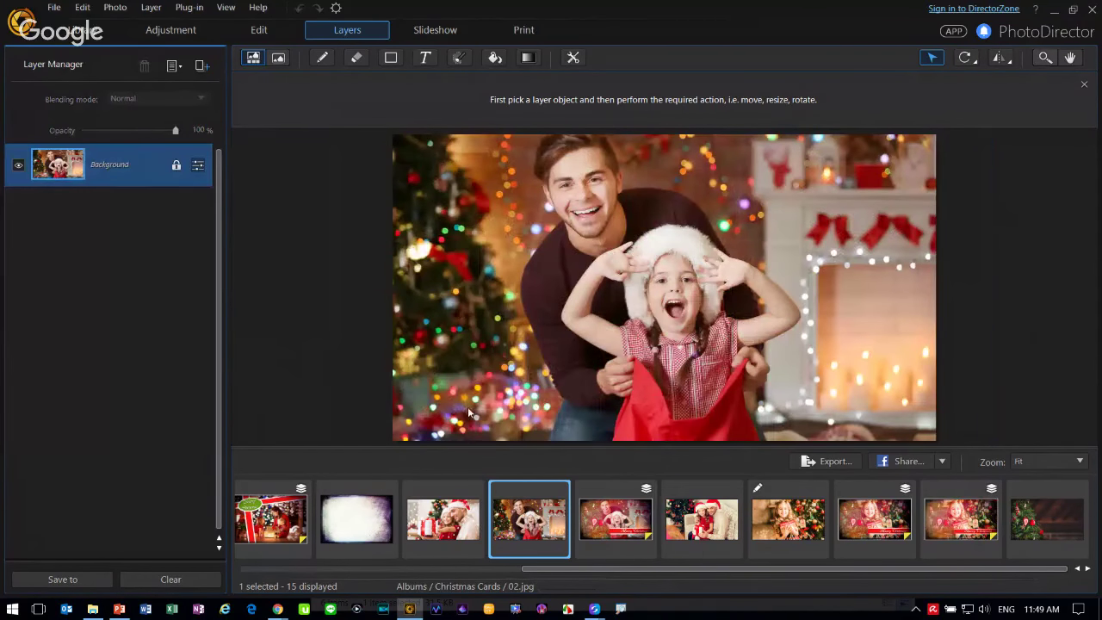
left_click(203, 66)
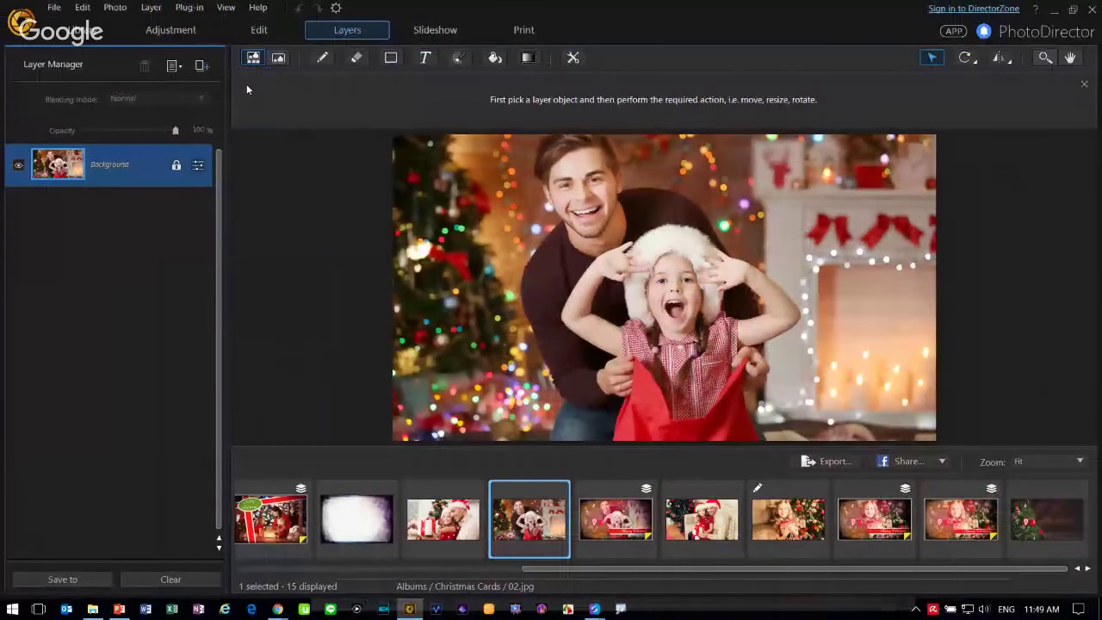
left_click(130, 86)
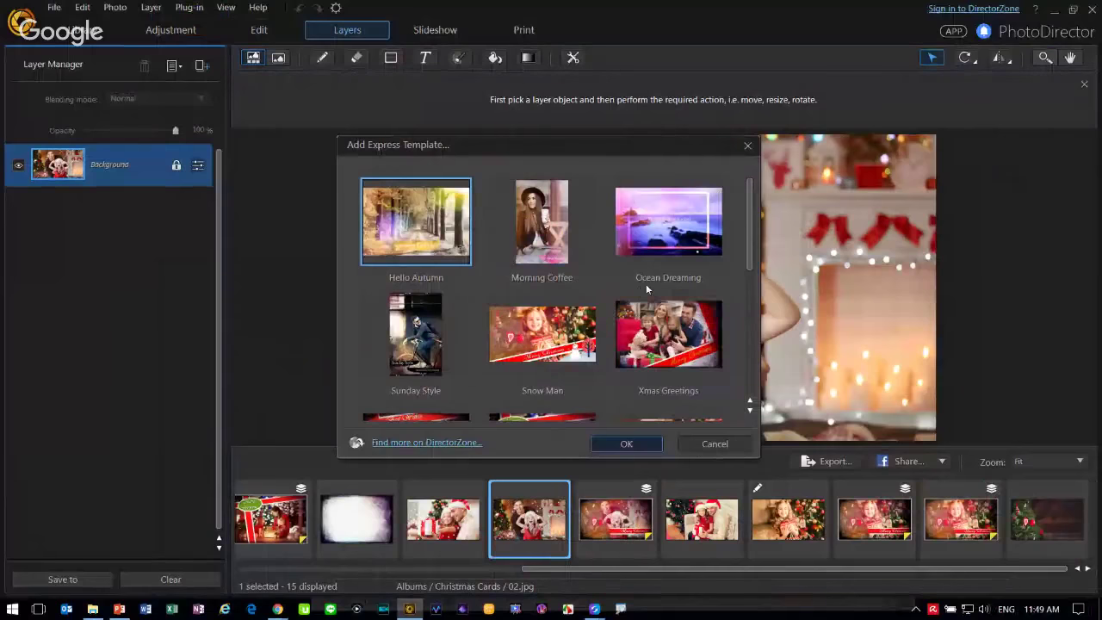
scroll(646, 283, "down", 10)
left_click(569, 356)
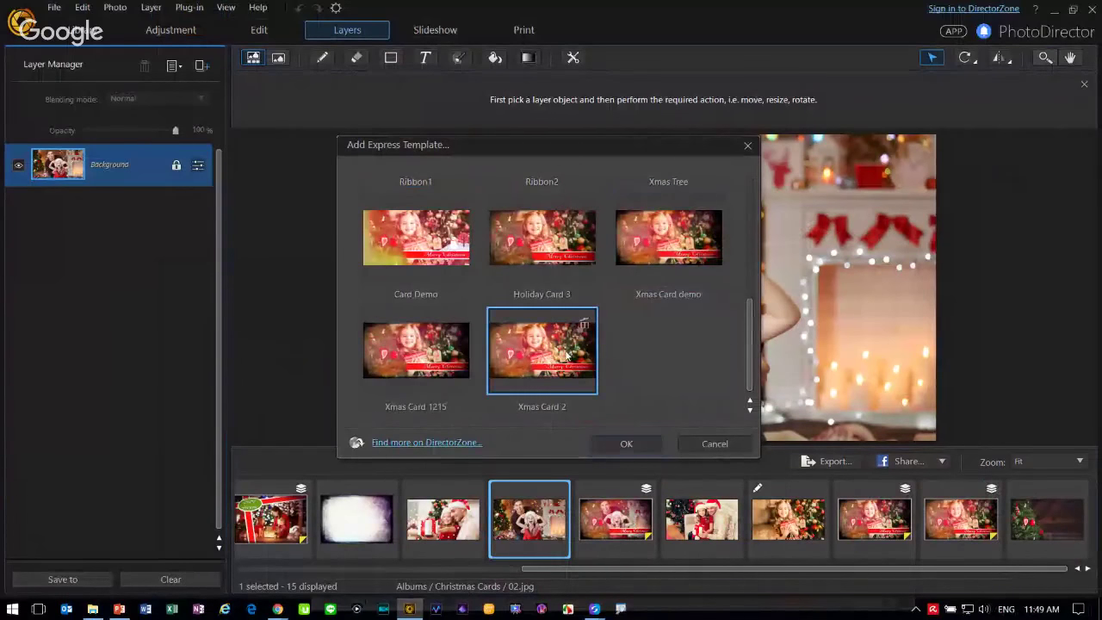
left_click(634, 443)
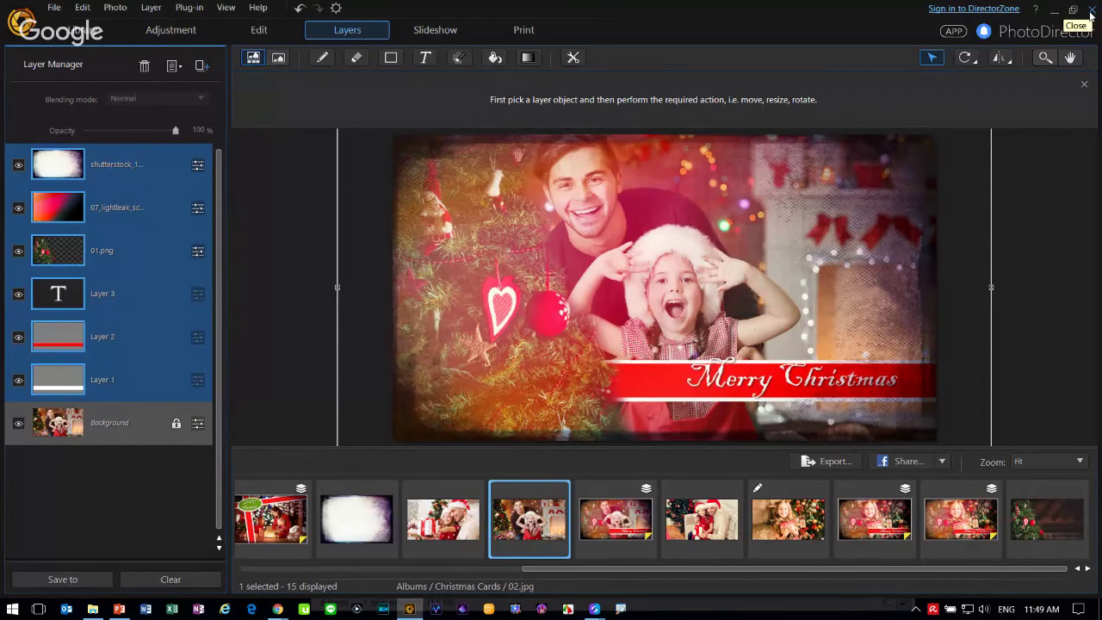
Close the photo editor without saving the changes to 02.jpg as a virtual copy.
left_click(1091, 13)
left_click(1091, 13)
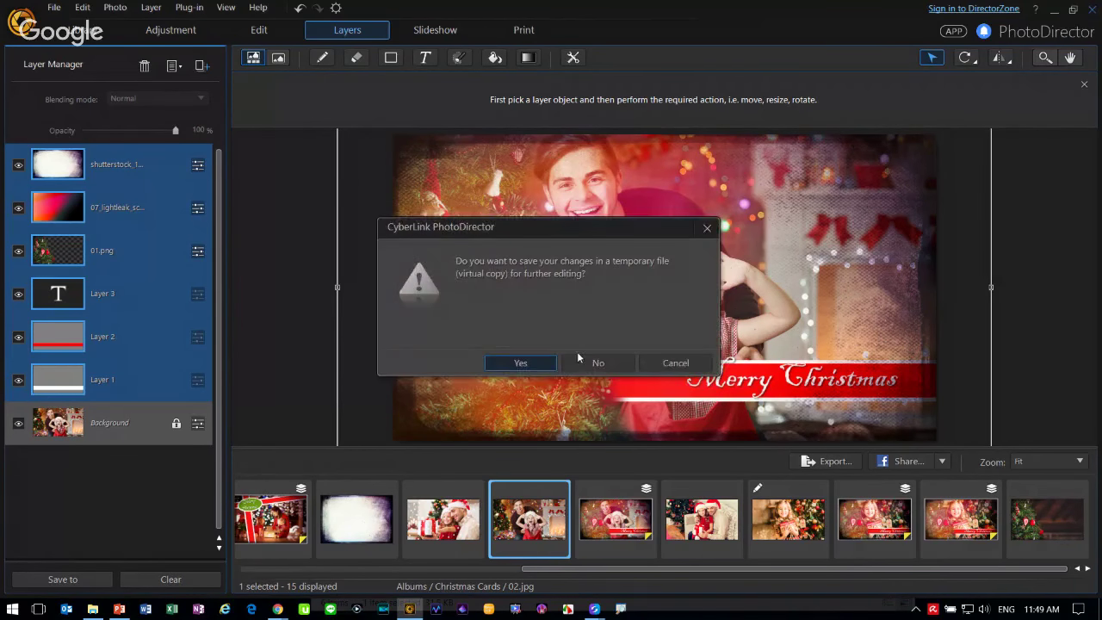
left_click(594, 363)
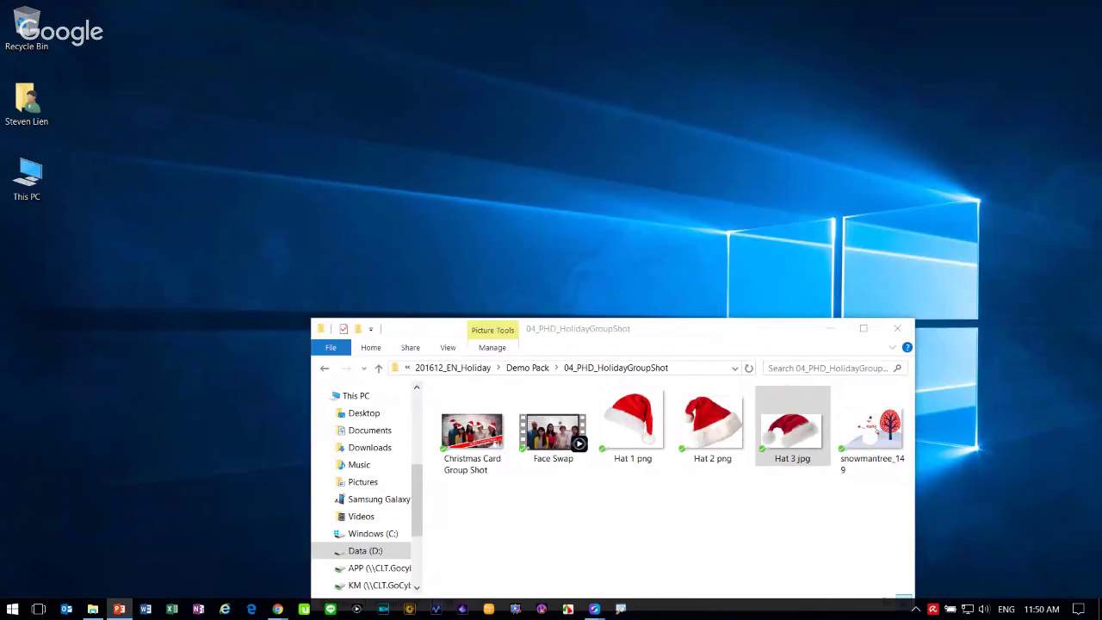
key("alt+Tab")
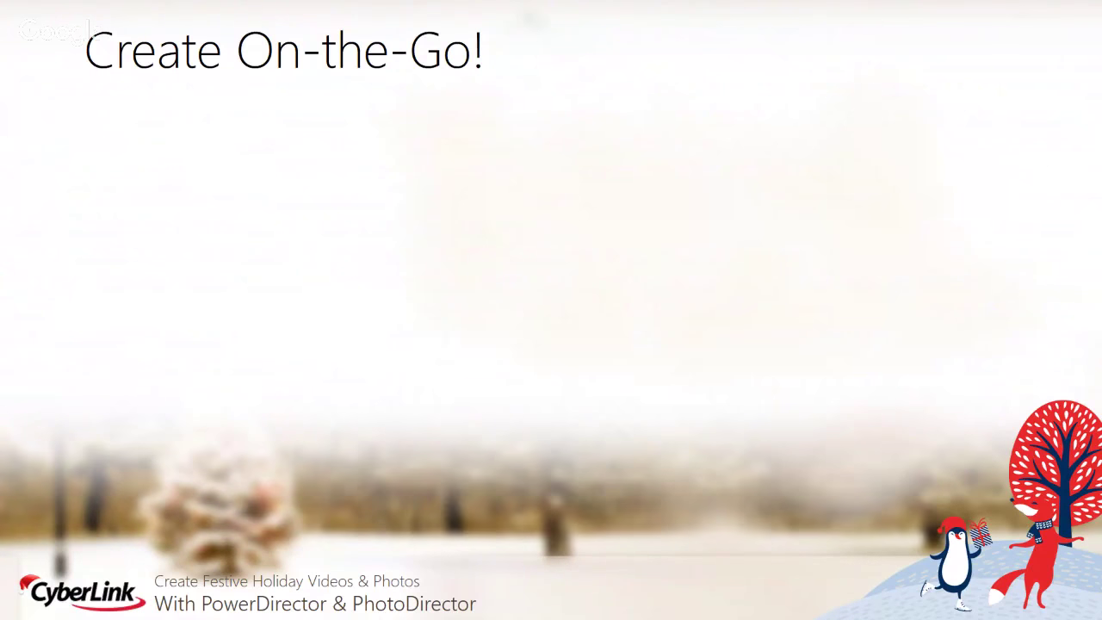
left_click(884, 252)
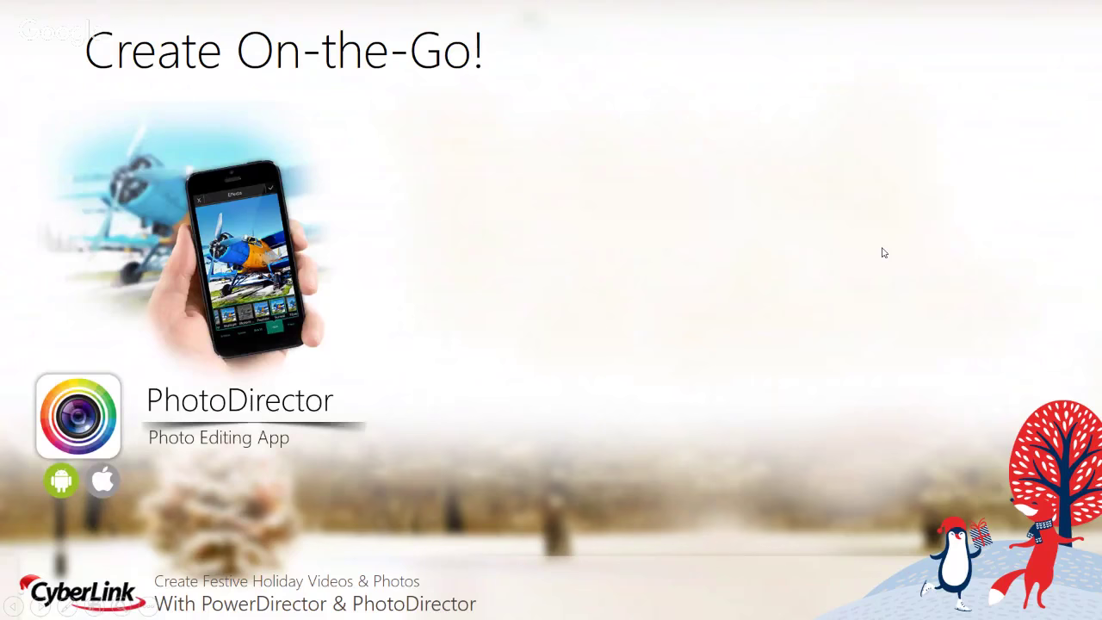